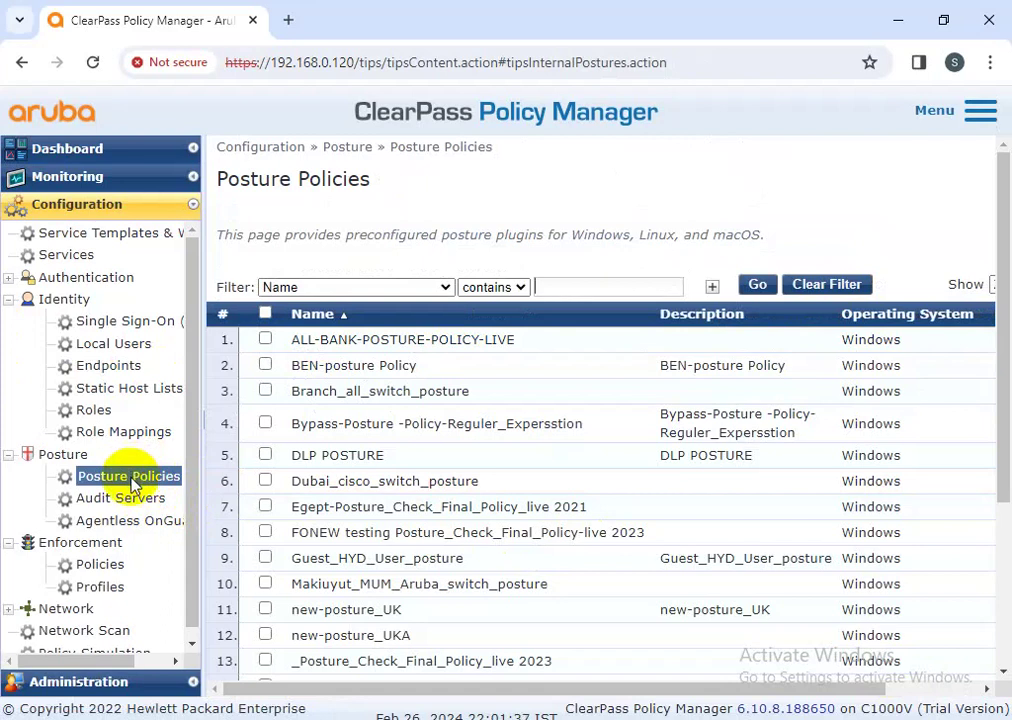
# Go to the posture policies configuration from the dashboard and start adding a new posture policy.
pyautogui.click(70, 152)
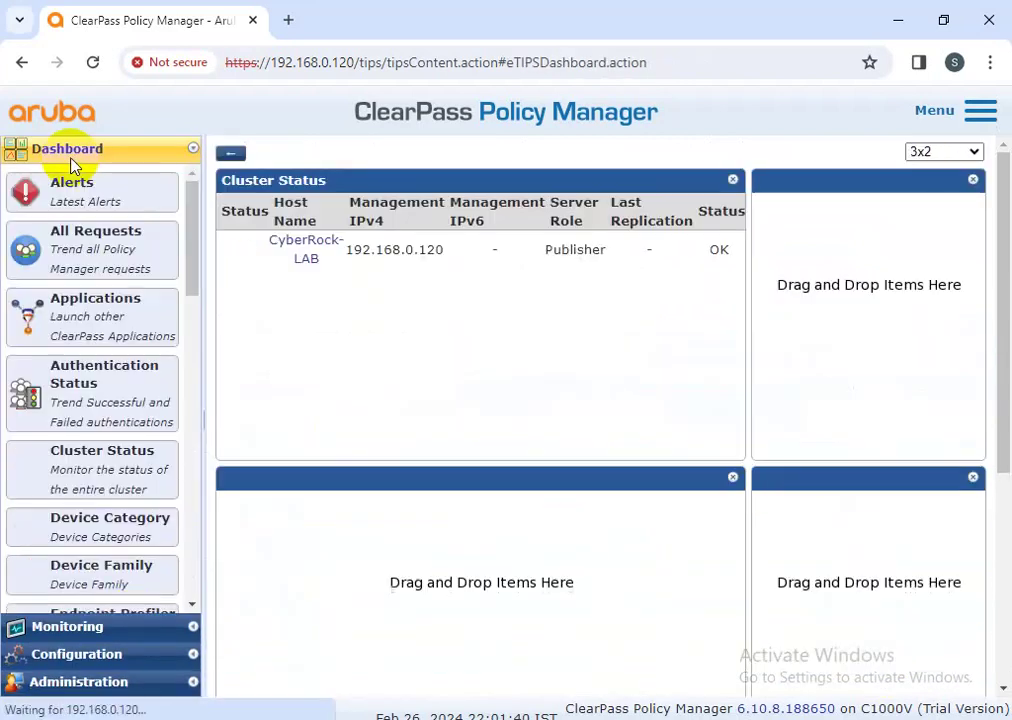
pyautogui.click(95, 655)
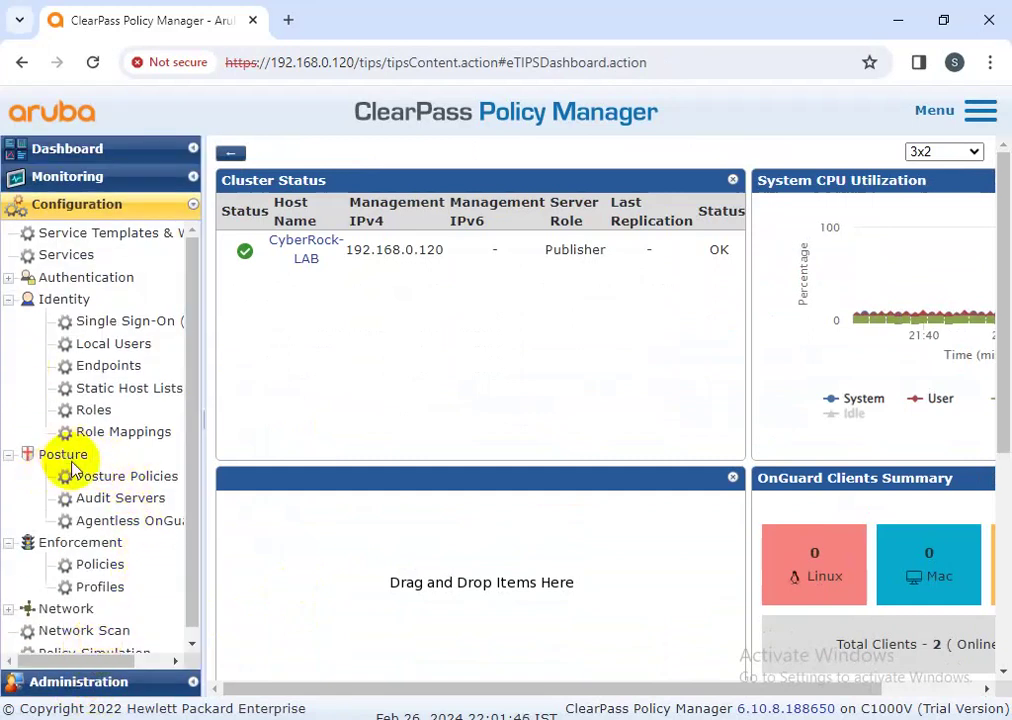
pyautogui.click(115, 478)
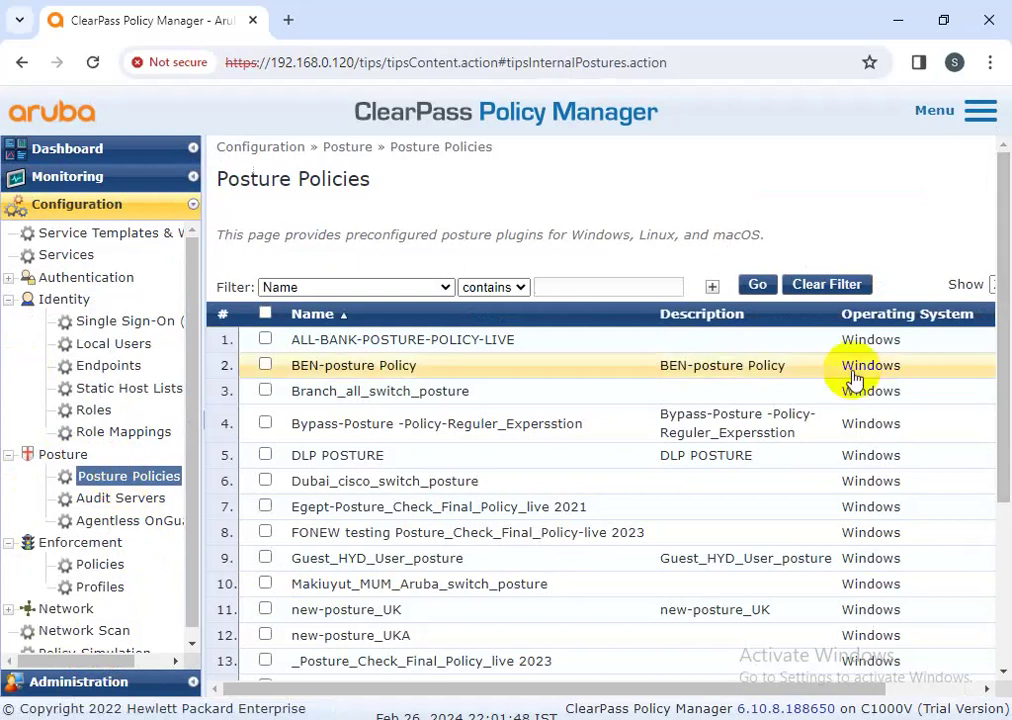
pyautogui.moveTo(752, 693); pyautogui.dragTo(876, 693)
pyautogui.click(926, 172)
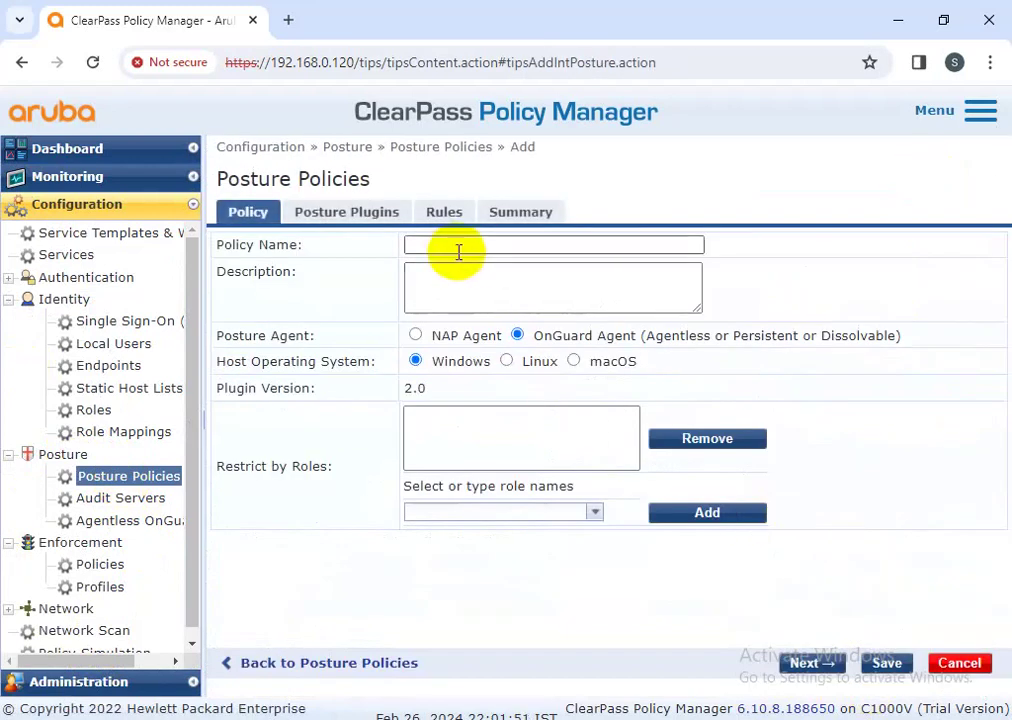
# Name the new posture policy "Testing-TA-Posture policy".
pyautogui.click(459, 253)
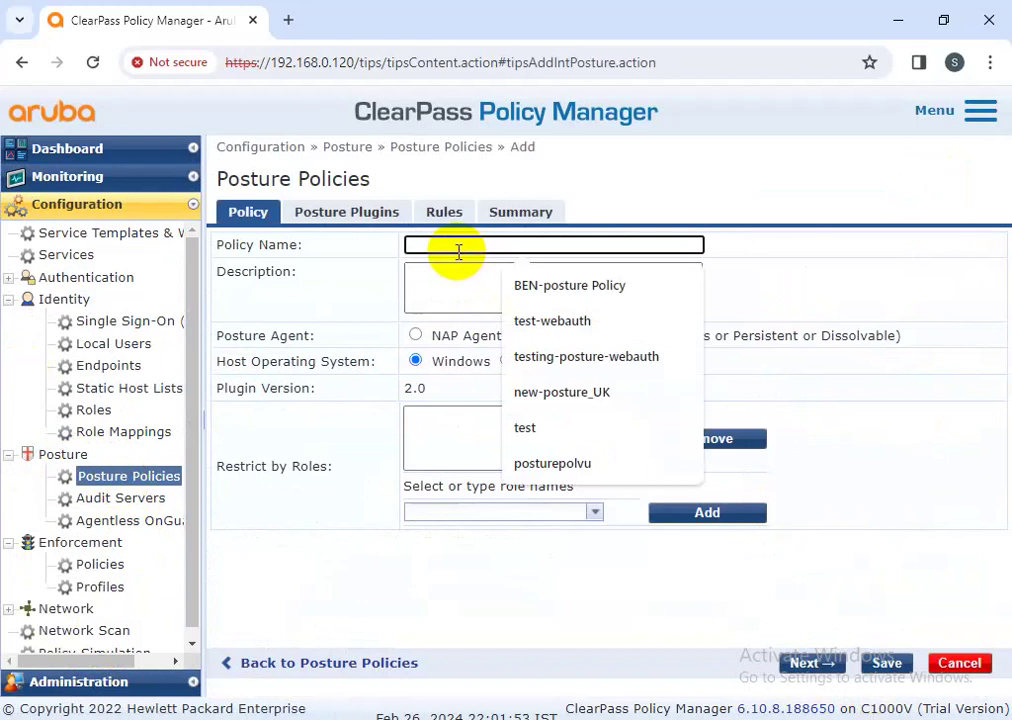
pyautogui.write('Test')
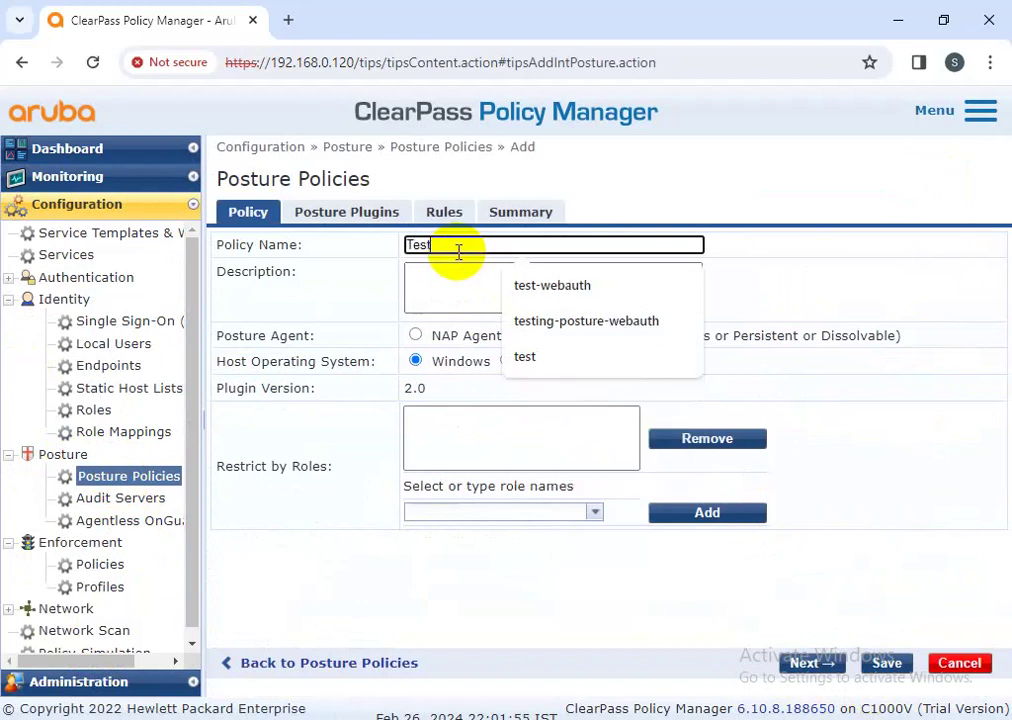
pyautogui.write('ing')
pyautogui.press('BackSpace')
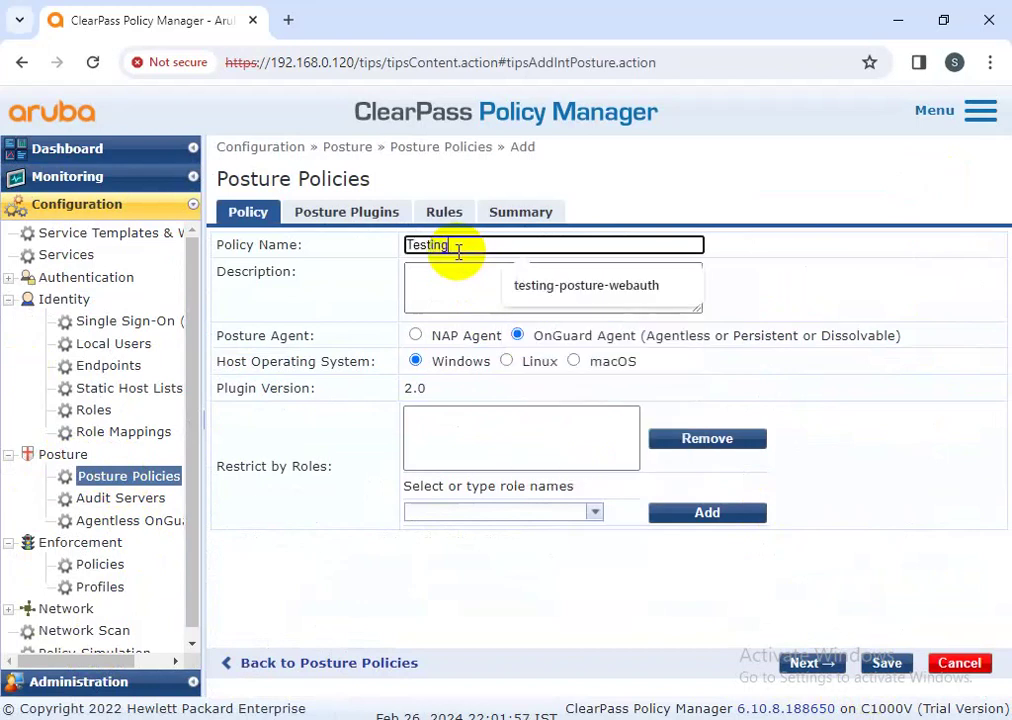
pyautogui.write('-postur')
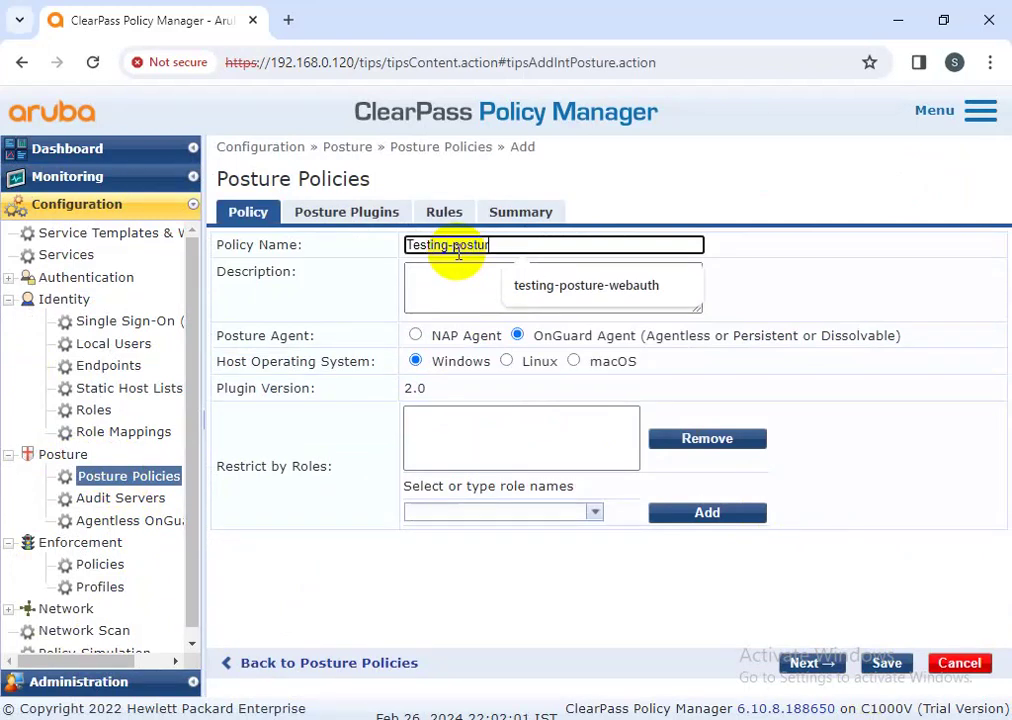
pyautogui.write('ew')
pyautogui.press('BackSpace')
pyautogui.press('BackSpace')
pyautogui.write('TA')
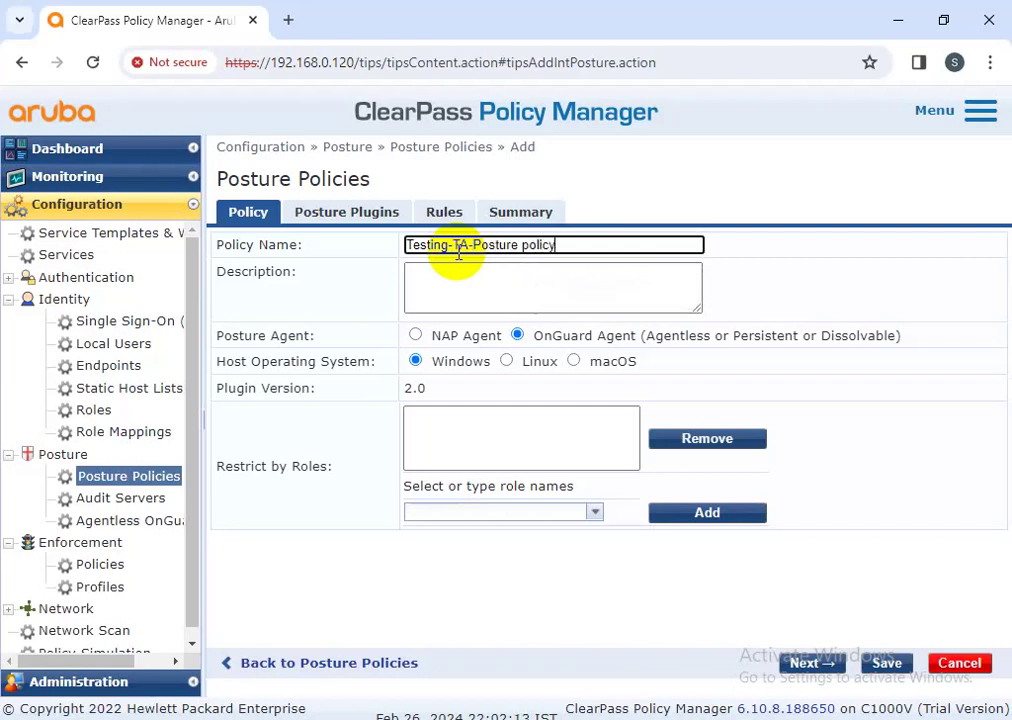
# Copy the policy name "Testing-TA-Posture policy" into the policy's description.
pyautogui.click(566, 244)
pyautogui.moveTo(566, 244); pyautogui.dragTo(404, 244)
pyautogui.hotkey('ctrl', 'c')
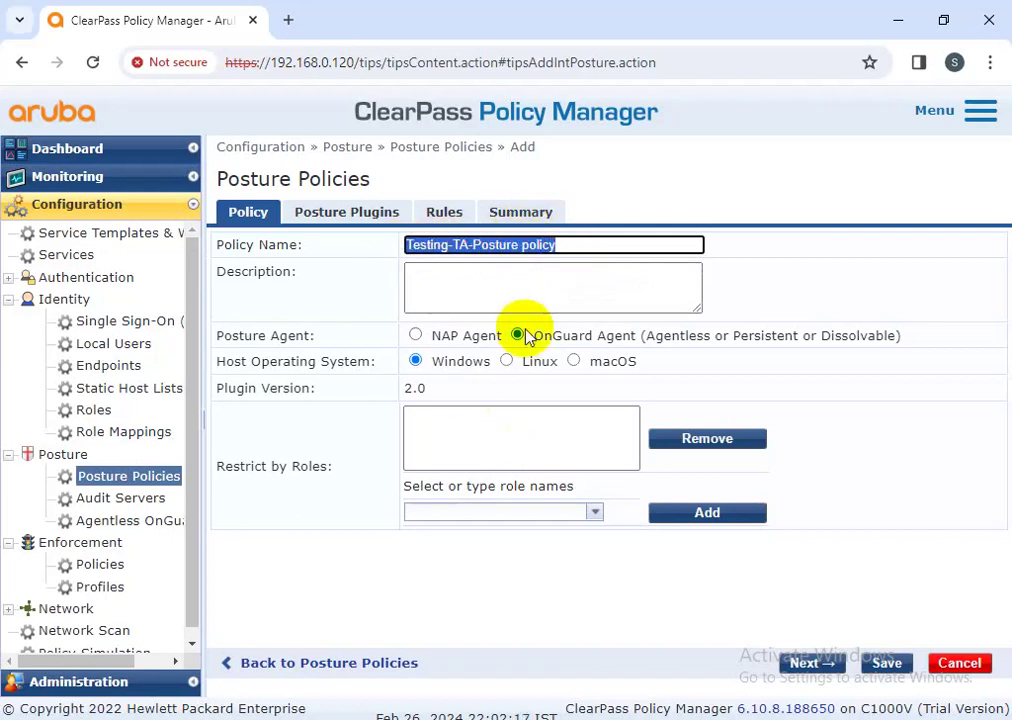
pyautogui.click(425, 288)
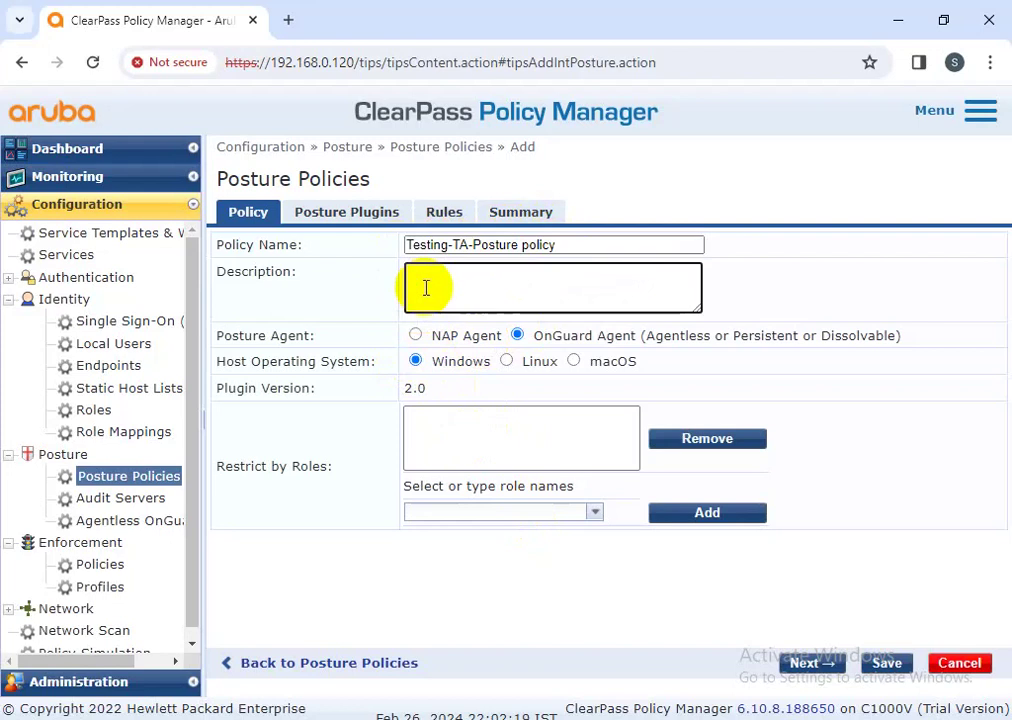
pyautogui.hotkey('ctrl', 'v')
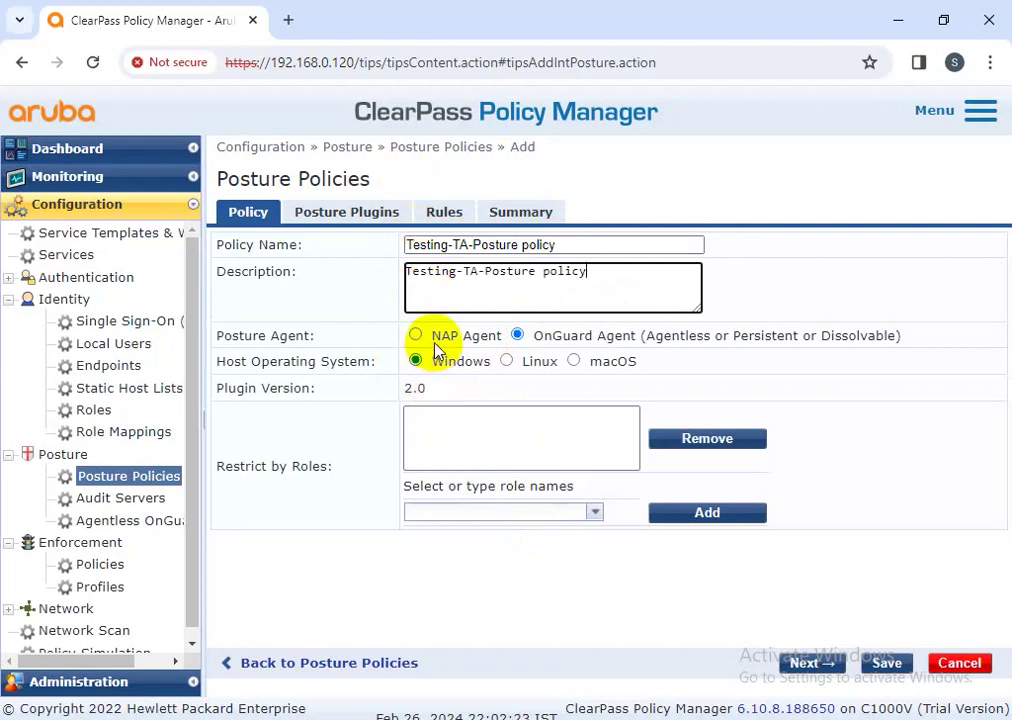
pyautogui.moveTo(217, 336); pyautogui.dragTo(656, 335)
pyautogui.click(970, 336)
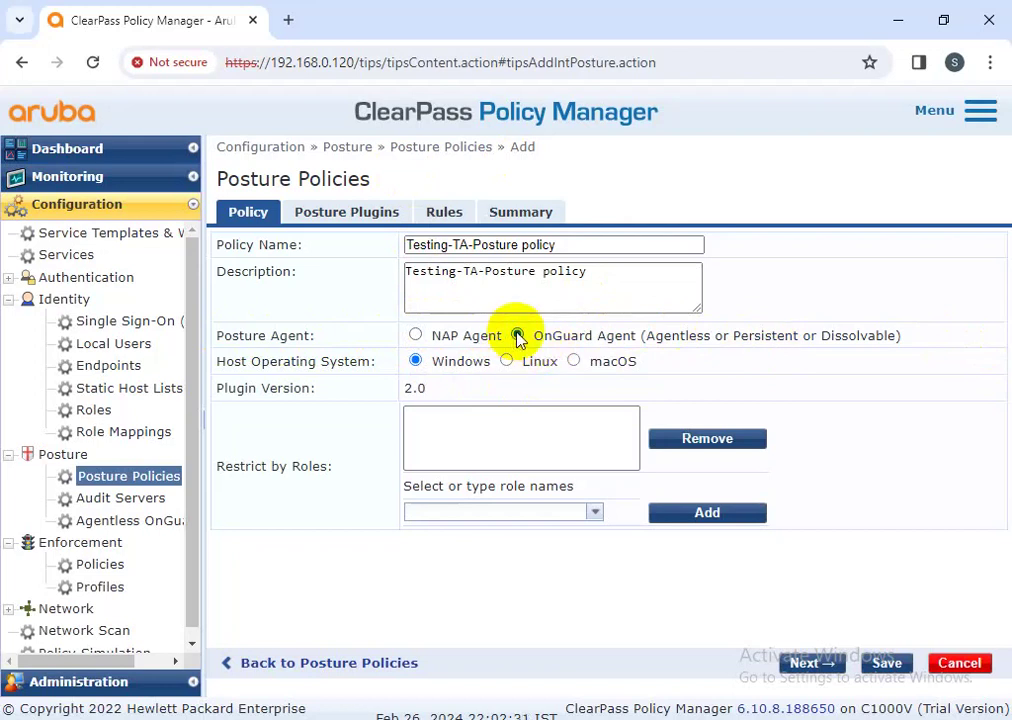
pyautogui.moveTo(204, 366)
pyautogui.mouseDown()
pyautogui.moveTo(241, 361)
pyautogui.moveTo(203, 361)
pyautogui.mouseUp()
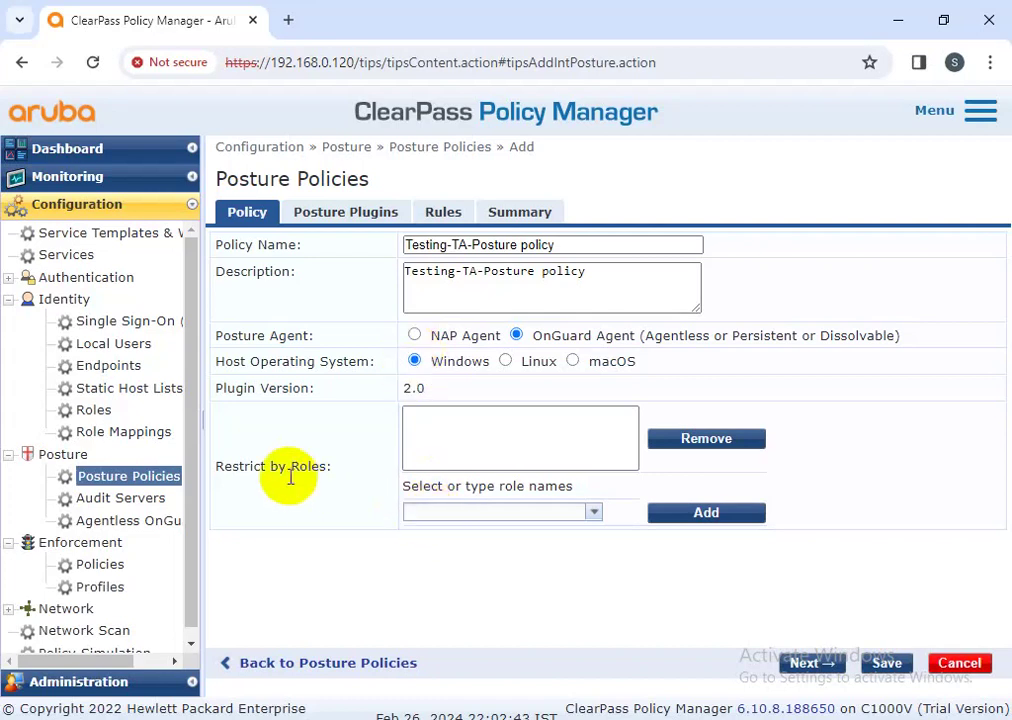
# Choose [Other] as the role name for the policy's role restriction, without adding it to the list.
pyautogui.moveTo(214, 466); pyautogui.dragTo(362, 490)
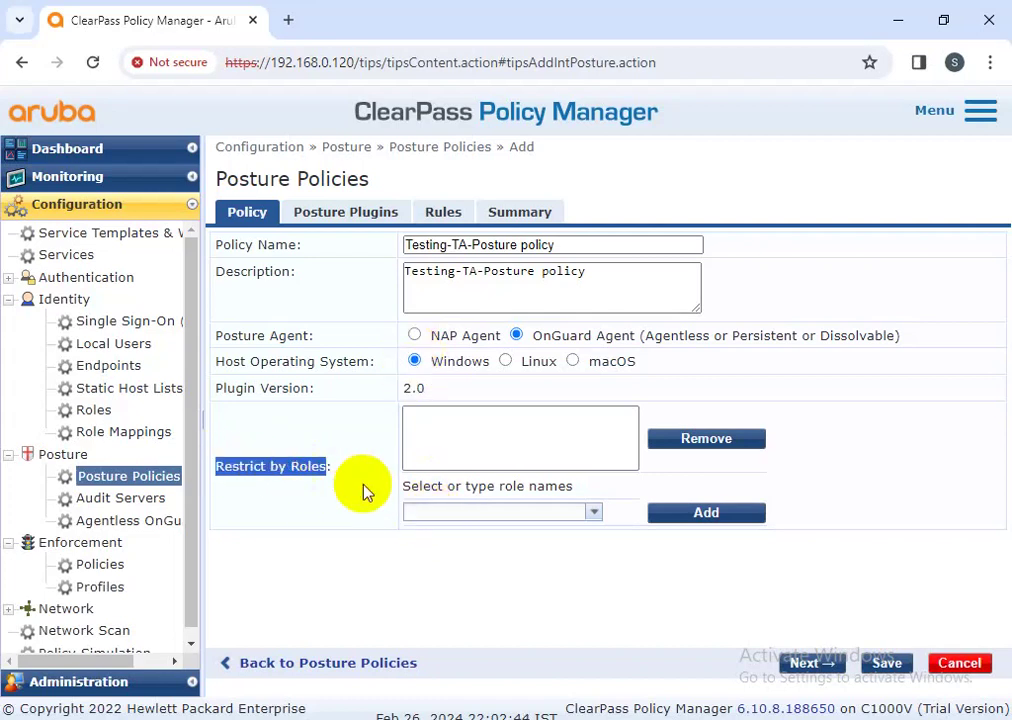
pyautogui.click(594, 514)
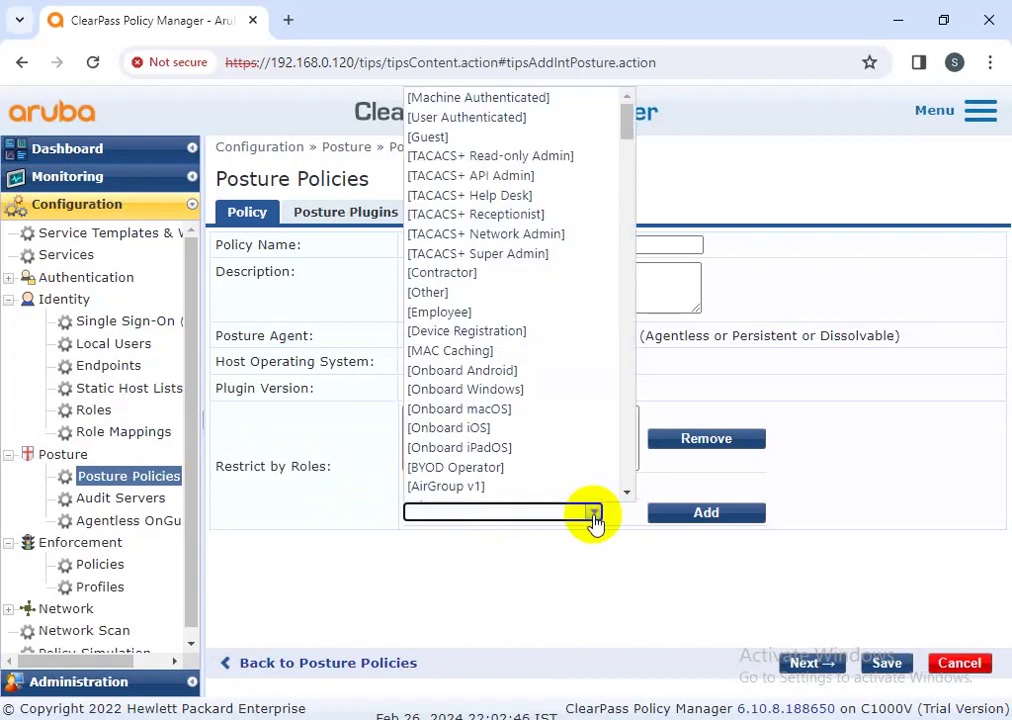
pyautogui.click(472, 373)
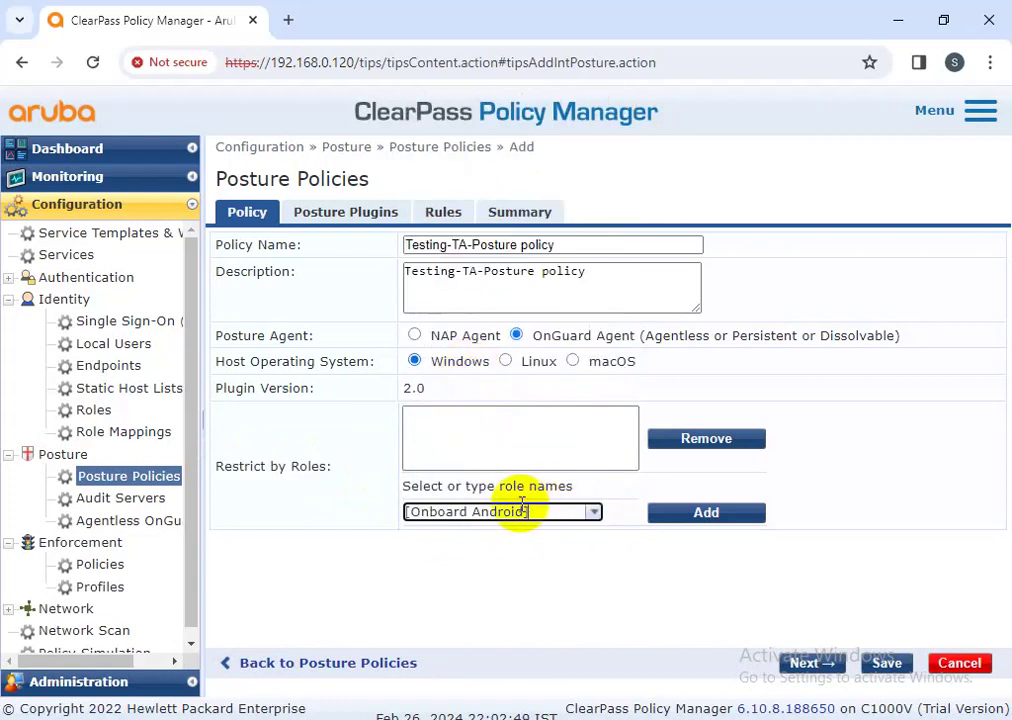
pyautogui.click(594, 514)
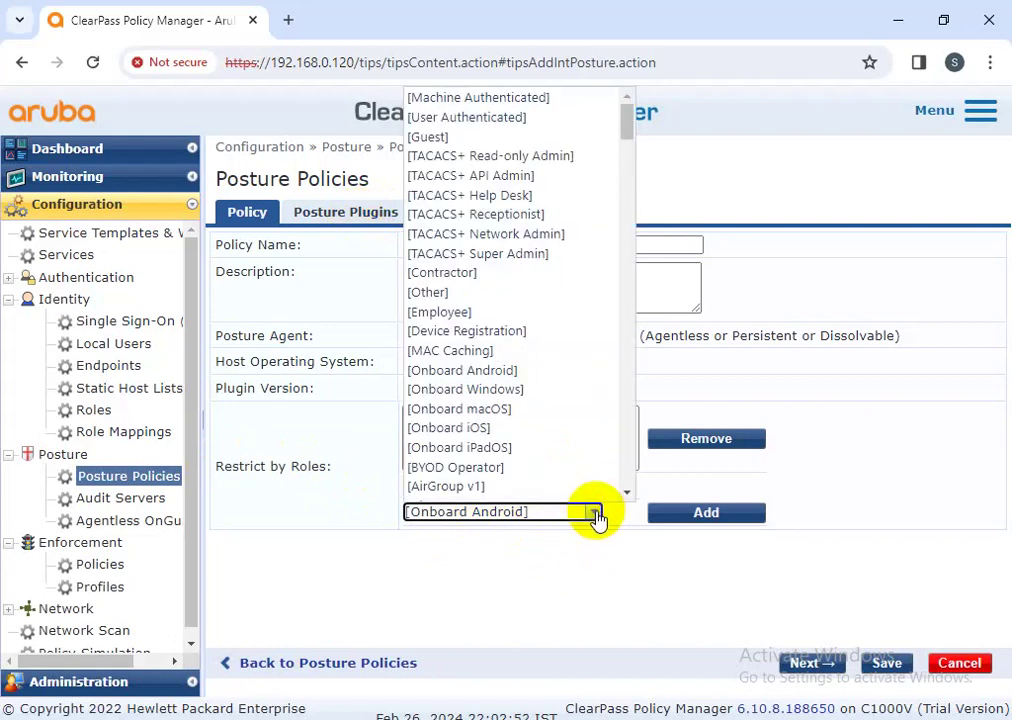
pyautogui.click(446, 292)
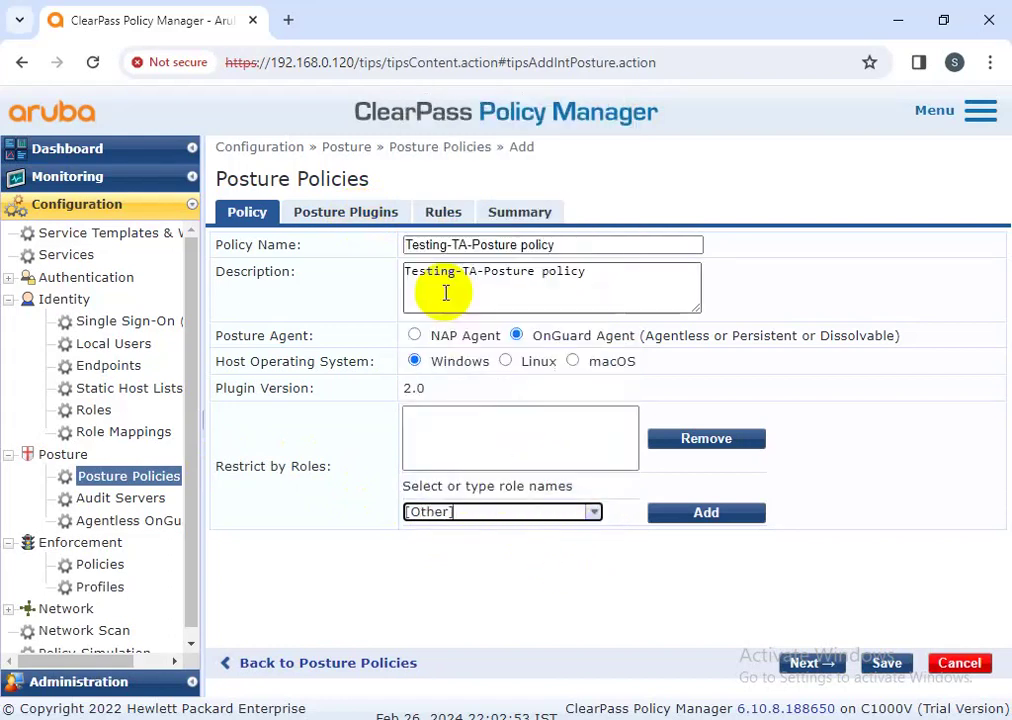
# Enable the ClearPass Windows Universal System Health Validator plugin for the posture policy.
pyautogui.click(345, 216)
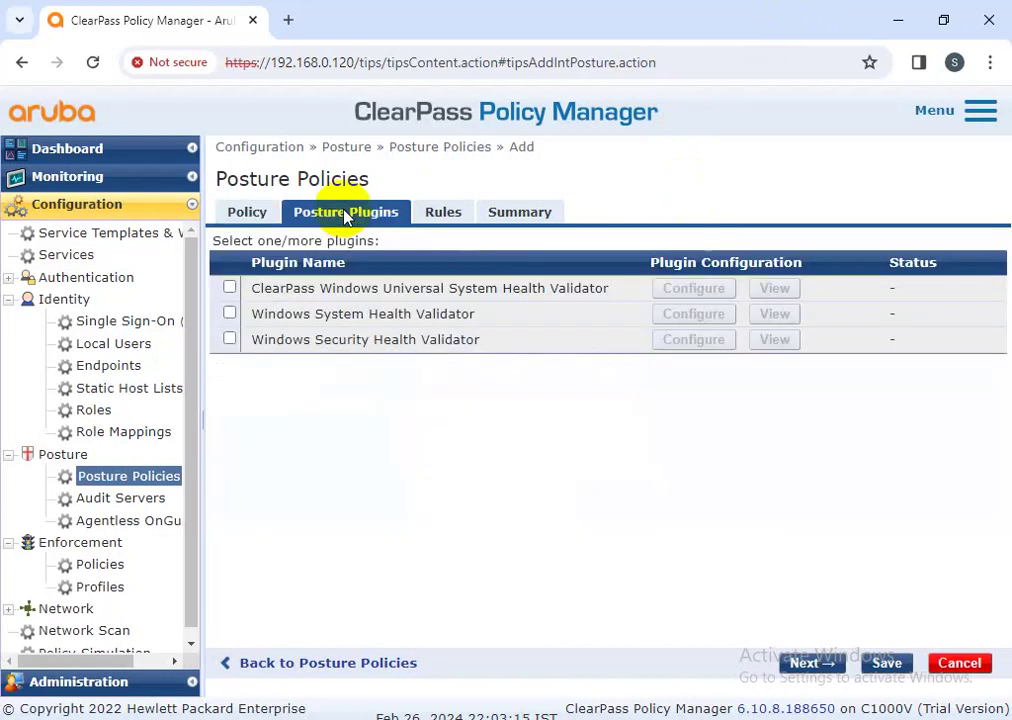
pyautogui.click(230, 288)
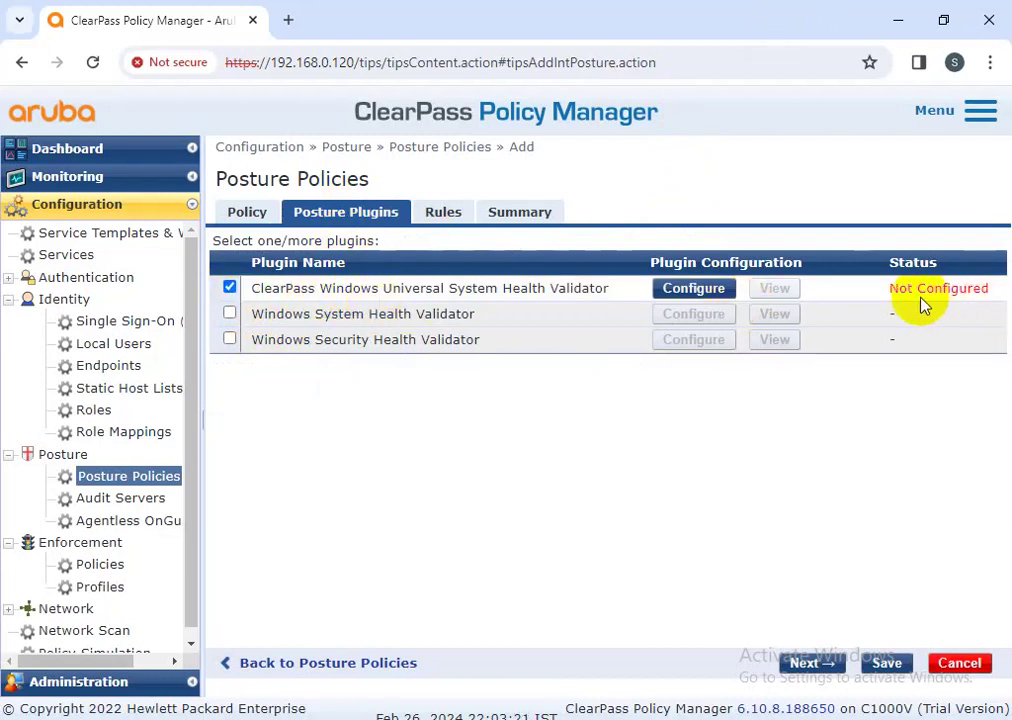
pyautogui.moveTo(888, 289); pyautogui.dragTo(990, 291)
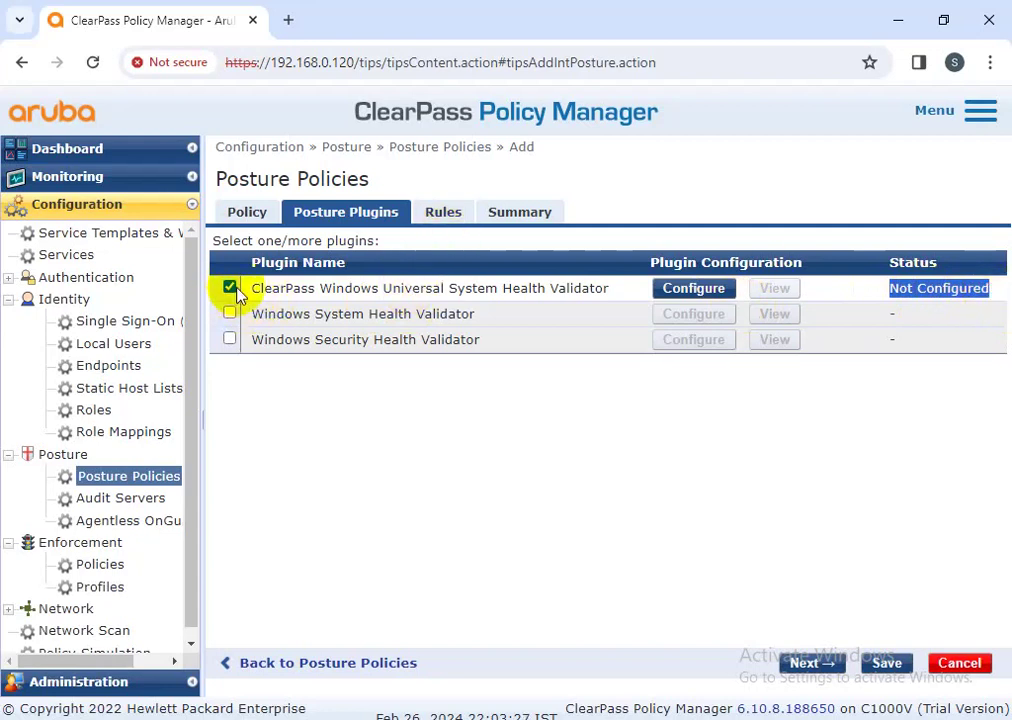
# Add a rule giving the HEALTHY (0) token when the ClearPass Windows Universal System Health Validator passes all SHV checks.
pyautogui.click(440, 218)
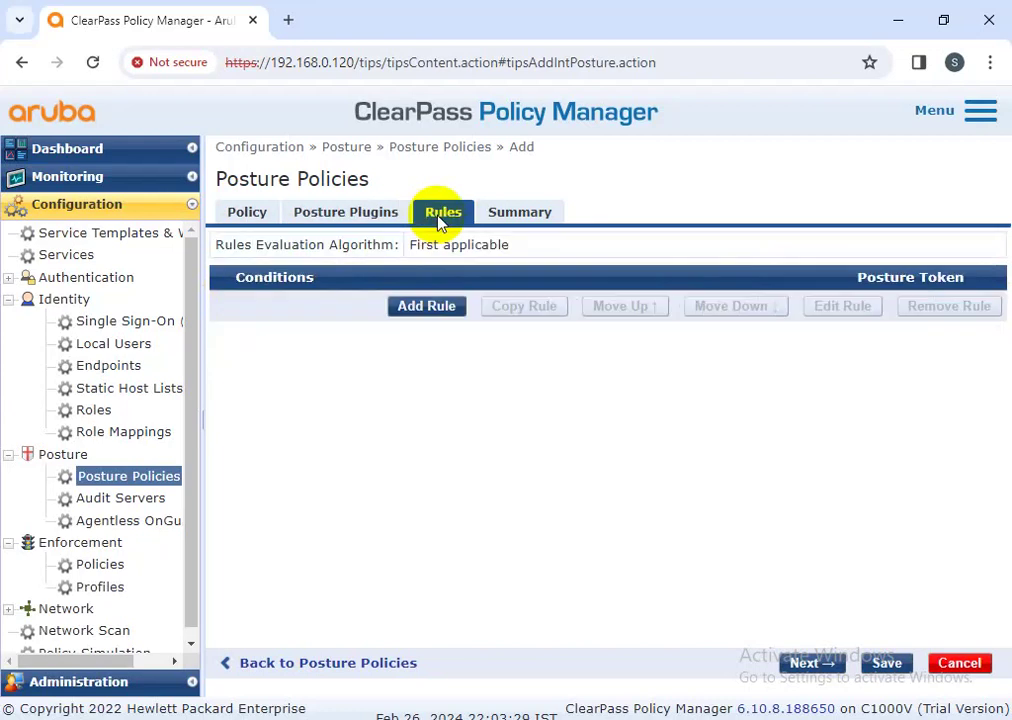
pyautogui.click(418, 310)
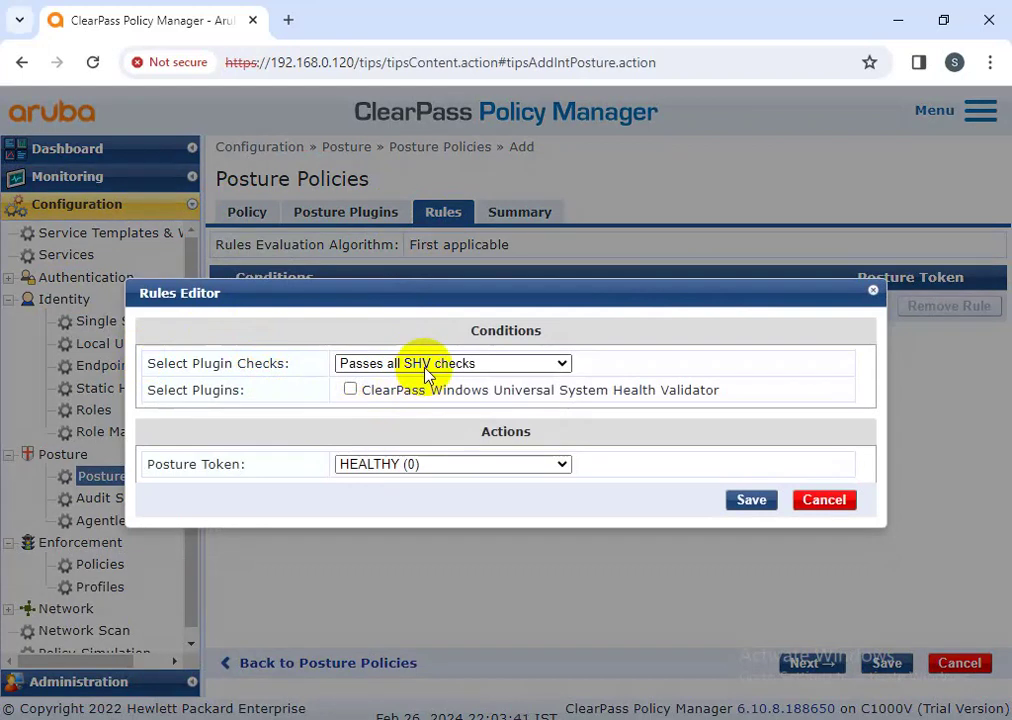
pyautogui.click(350, 391)
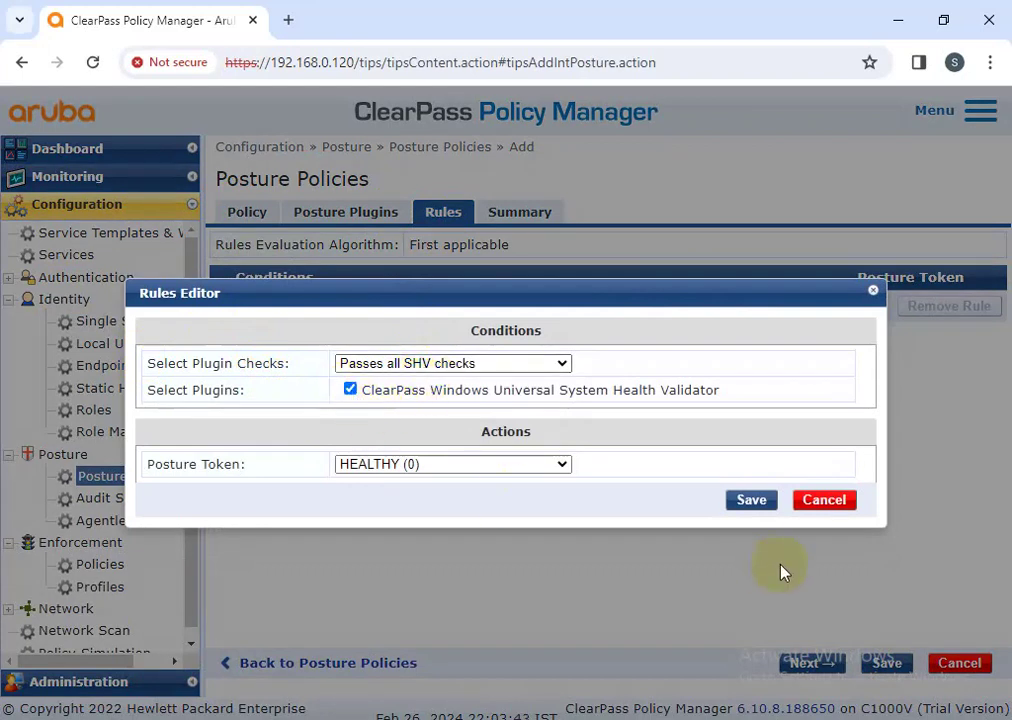
pyautogui.click(747, 502)
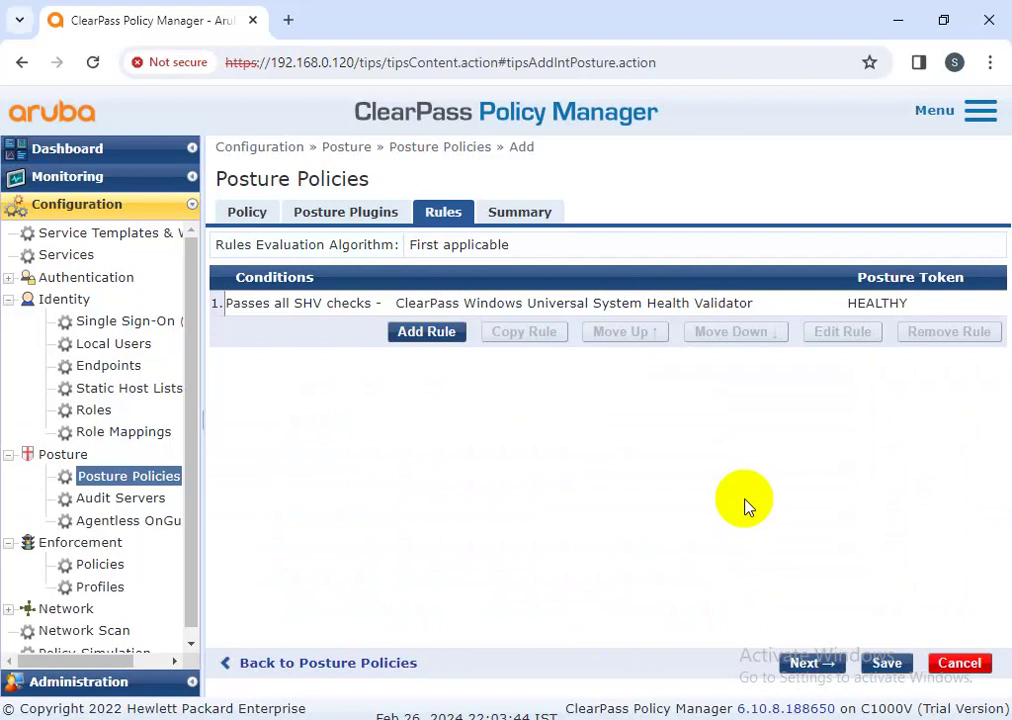
# Add a second rule giving the QUARANTINE (20) token when the ClearPass Windows Universal System Health Validator fails one or more SHV checks.
pyautogui.click(415, 338)
pyautogui.click(366, 362)
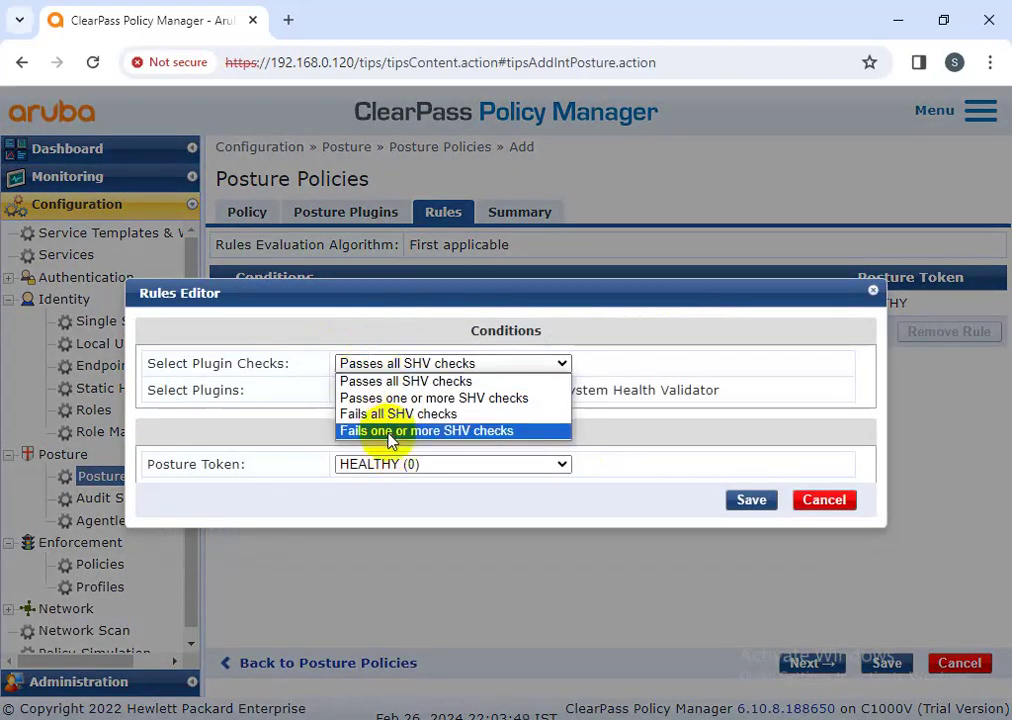
pyautogui.click(390, 431)
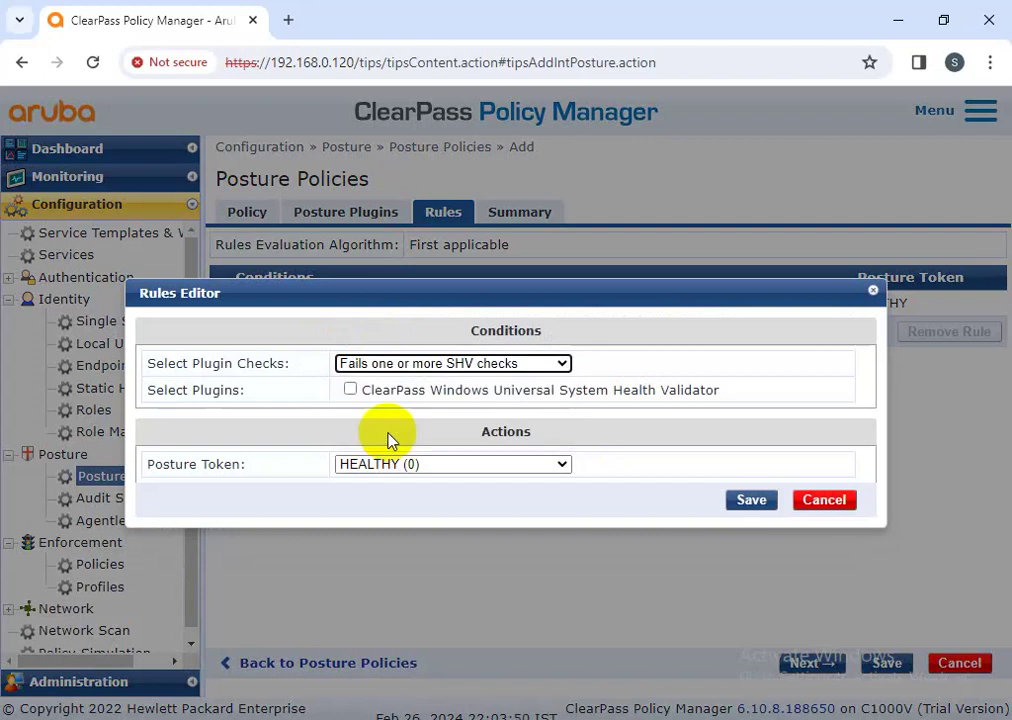
pyautogui.click(350, 389)
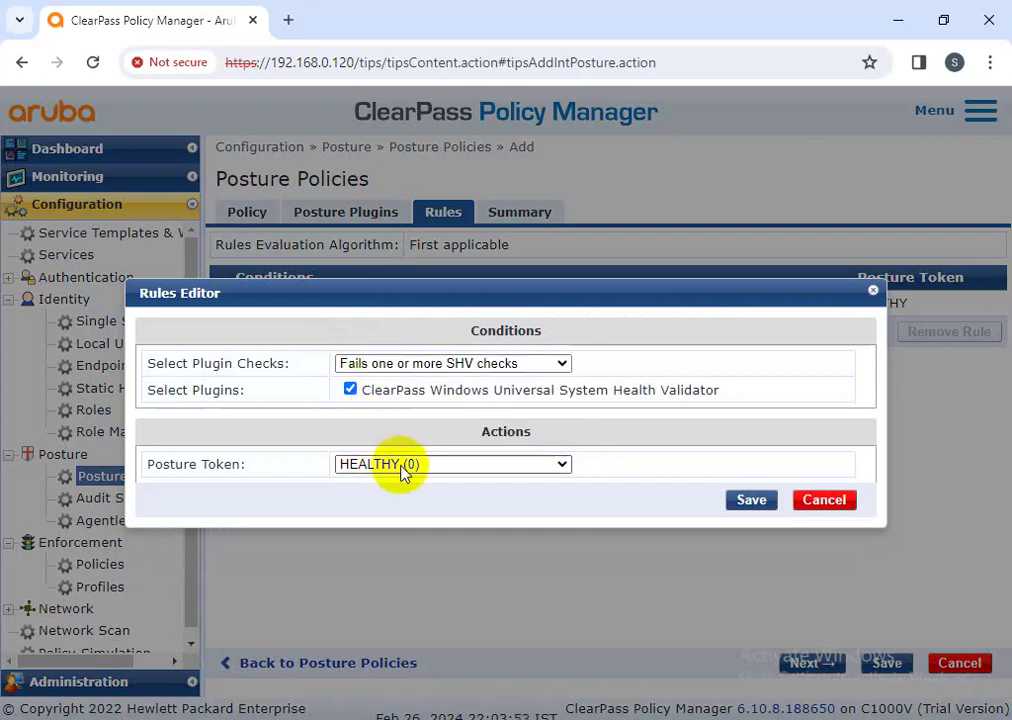
pyautogui.click(402, 468)
pyautogui.click(413, 532)
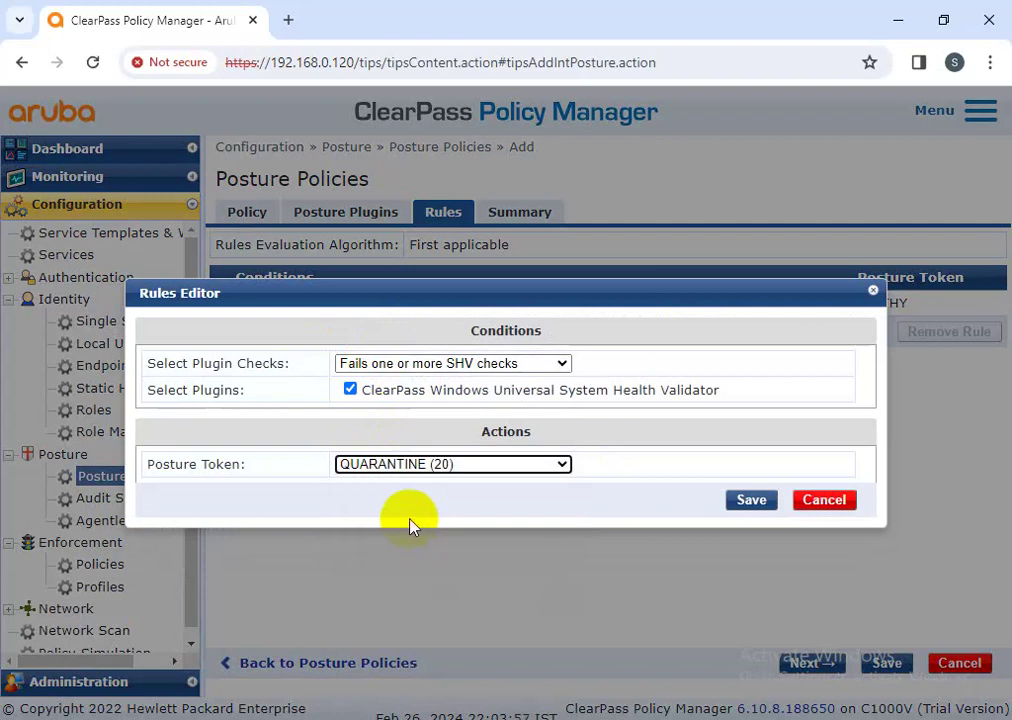
pyautogui.click(746, 499)
pyautogui.moveTo(219, 300); pyautogui.dragTo(858, 345)
pyautogui.click(861, 452)
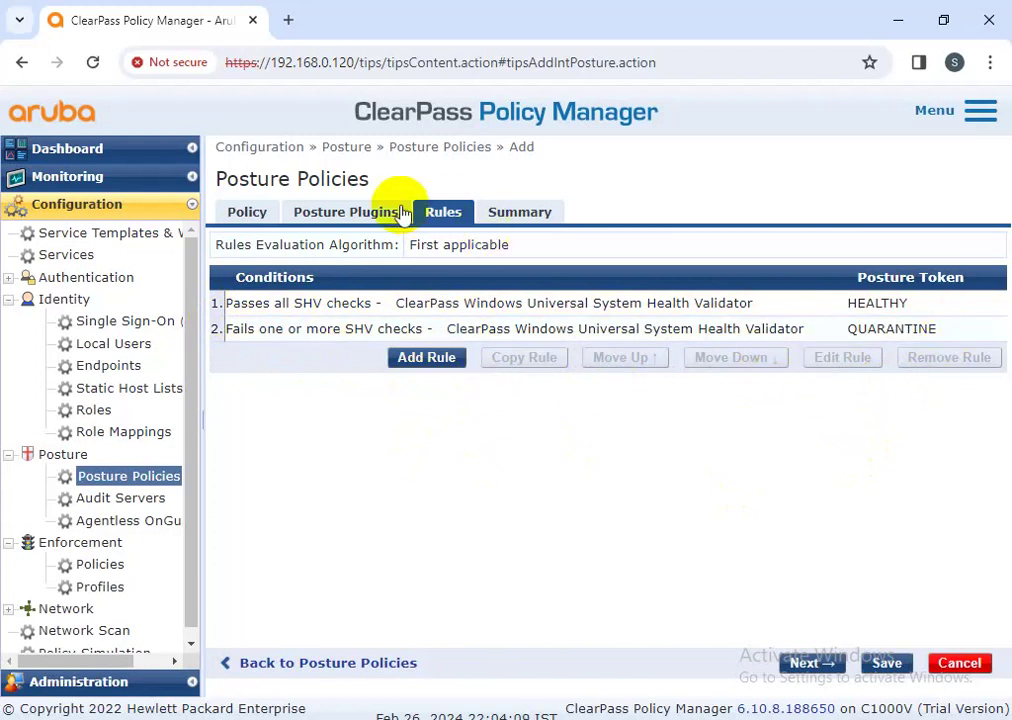
# Open the configuration of the ClearPass Windows Universal System Health Validator plugin and enable checks for Windows 10.
pyautogui.click(368, 220)
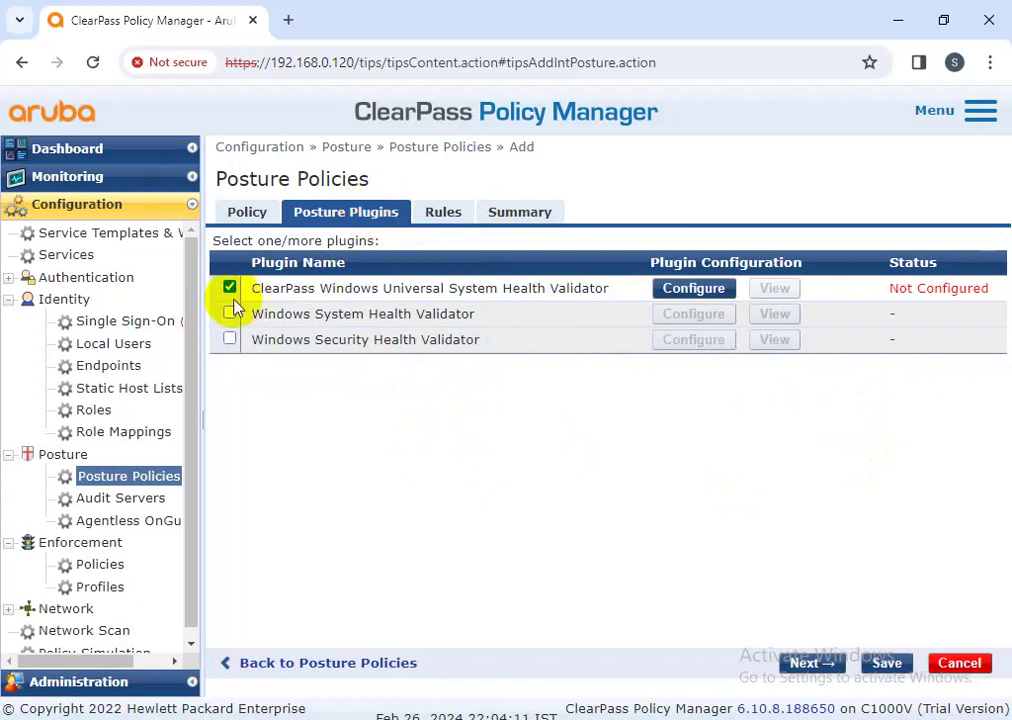
pyautogui.click(693, 291)
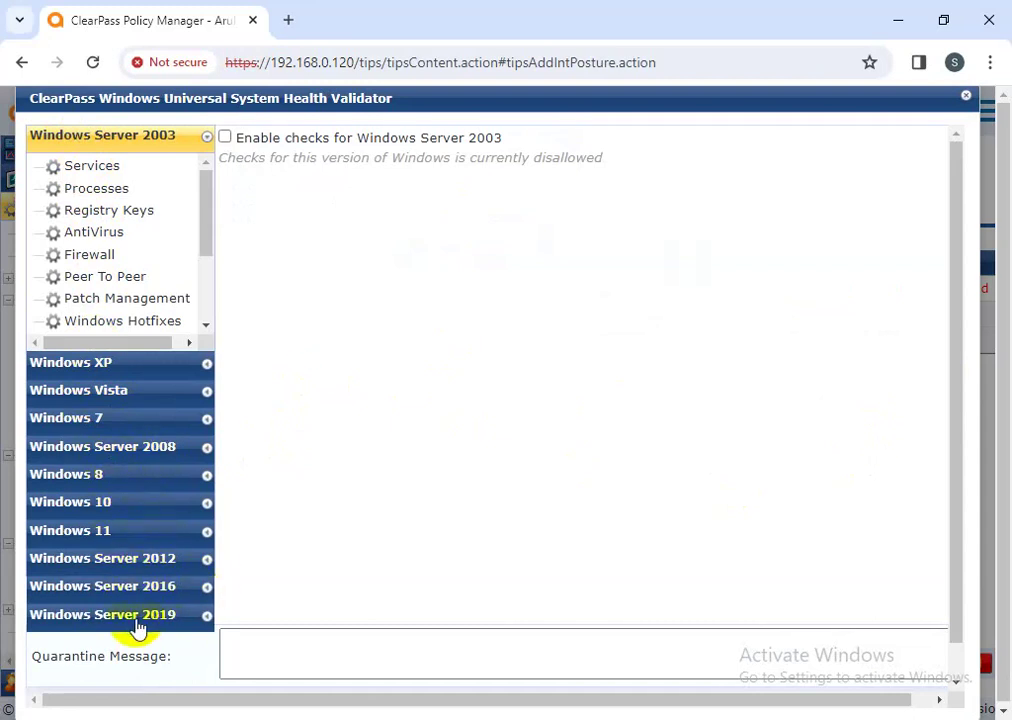
pyautogui.scroll(-2, 150, 625)
pyautogui.scroll(2, 124, 571)
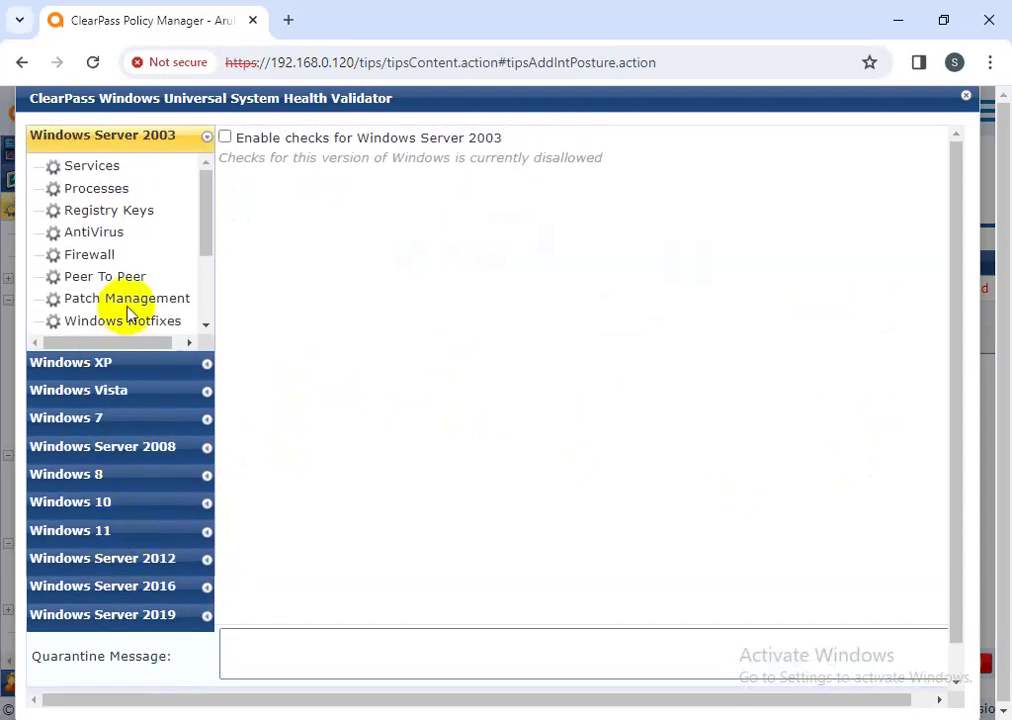
pyautogui.click(99, 506)
pyautogui.click(225, 137)
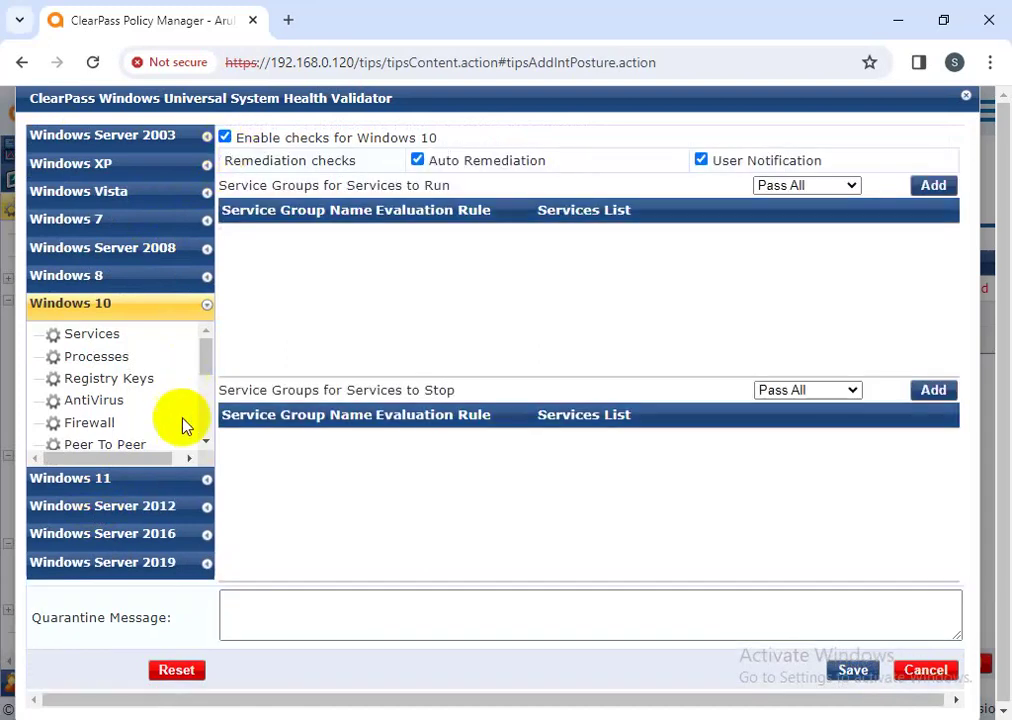
# Enable health checks for Windows 11 in the validator configuration.
pyautogui.click(95, 480)
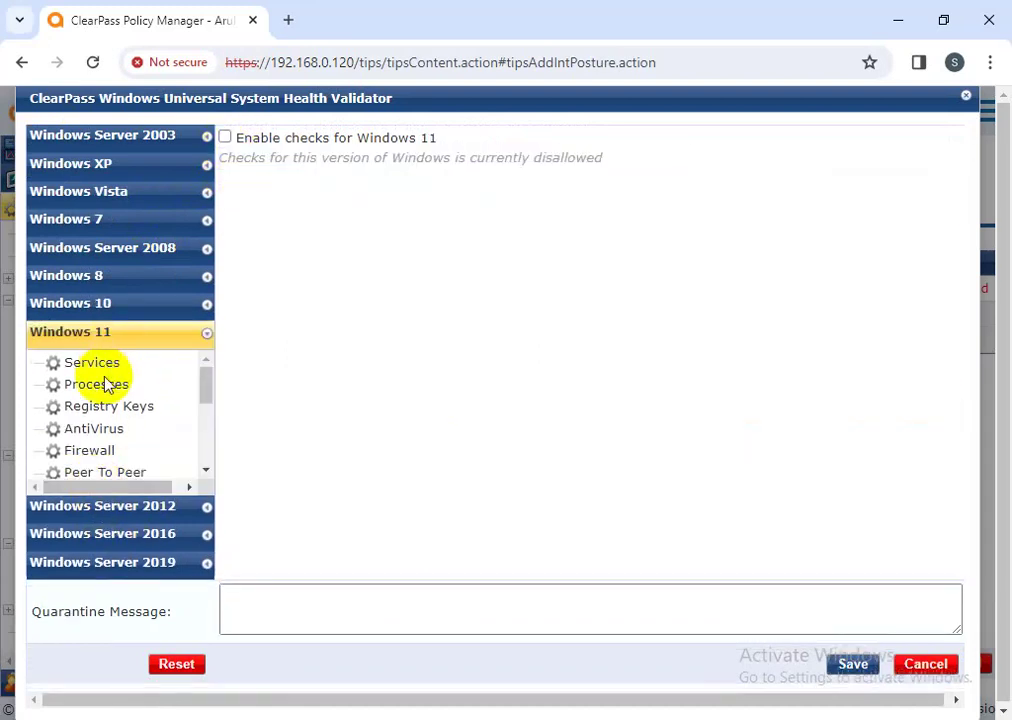
pyautogui.click(225, 137)
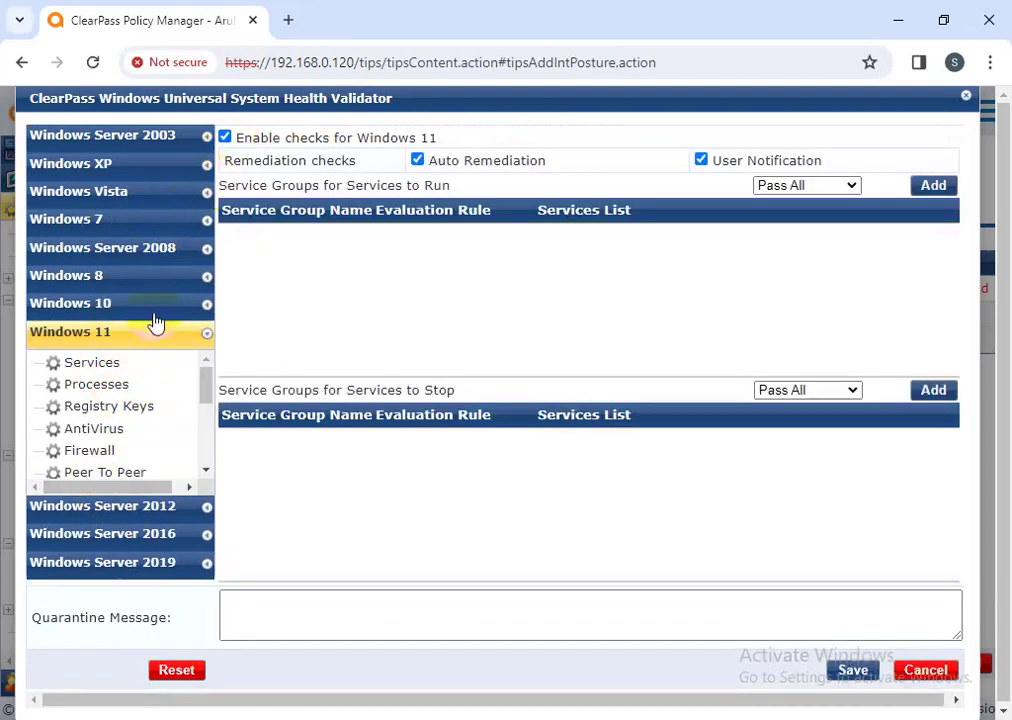
# Review whether checks are enabled for Windows 7, Windows 8, Windows 10 and Windows 11.
pyautogui.click(85, 222)
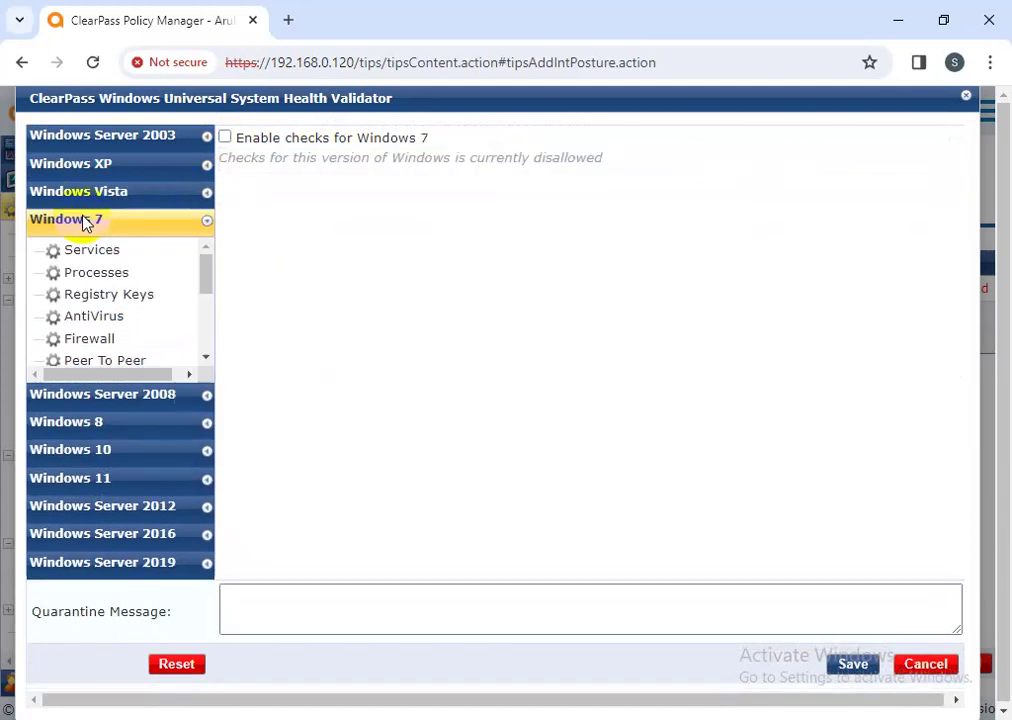
pyautogui.moveTo(585, 170); pyautogui.dragTo(222, 143)
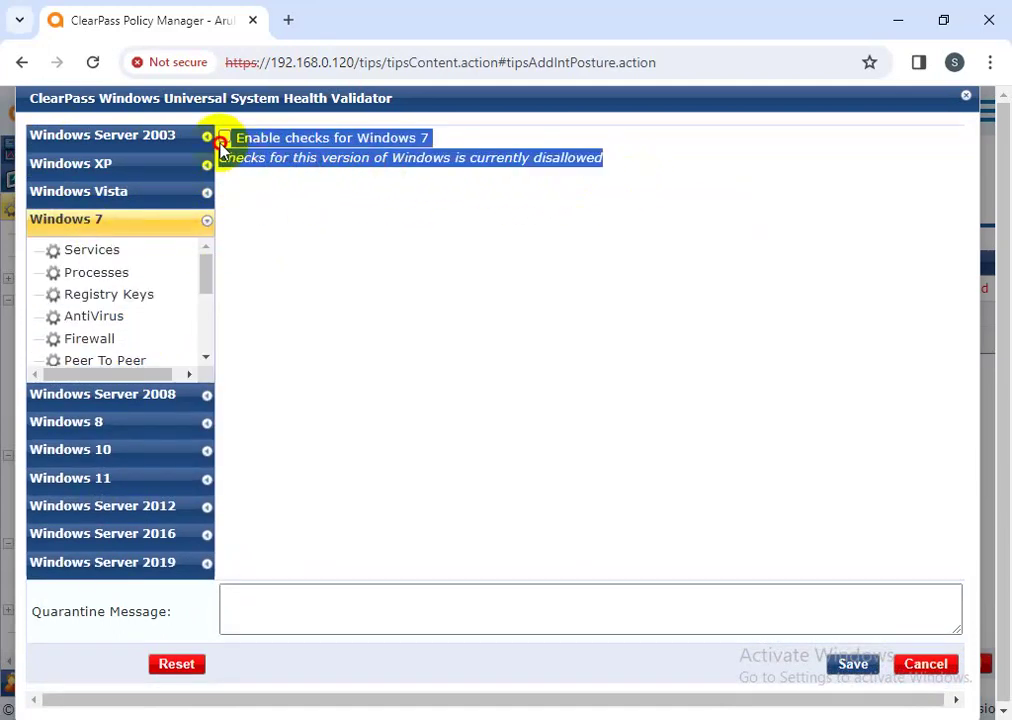
pyautogui.click(83, 425)
pyautogui.moveTo(651, 185); pyautogui.dragTo(235, 140)
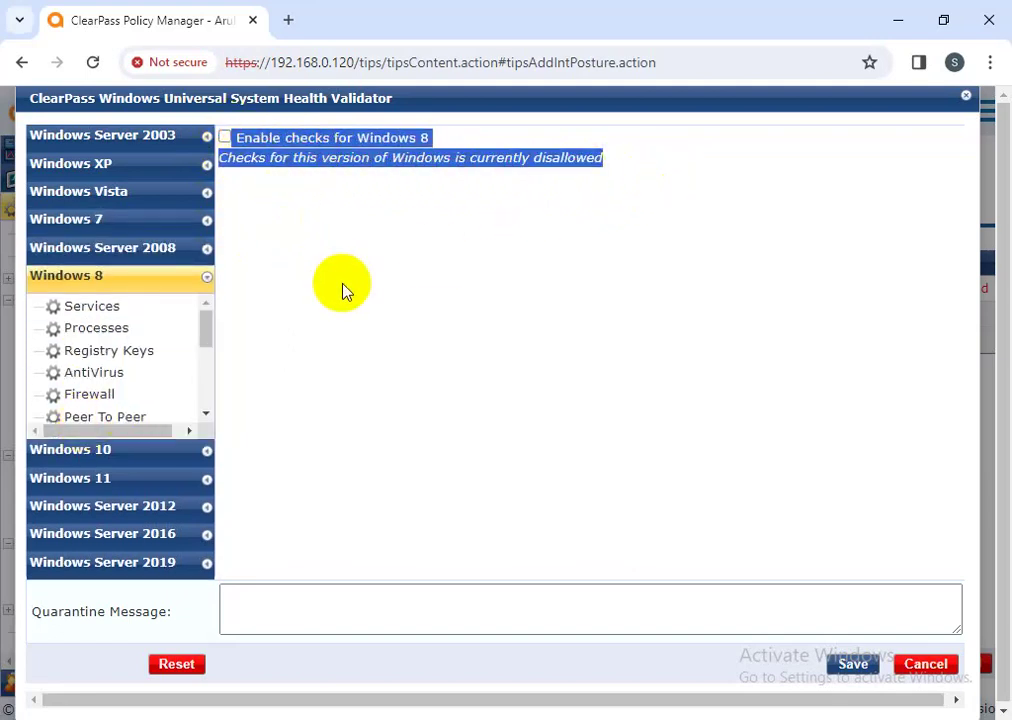
pyautogui.click(106, 454)
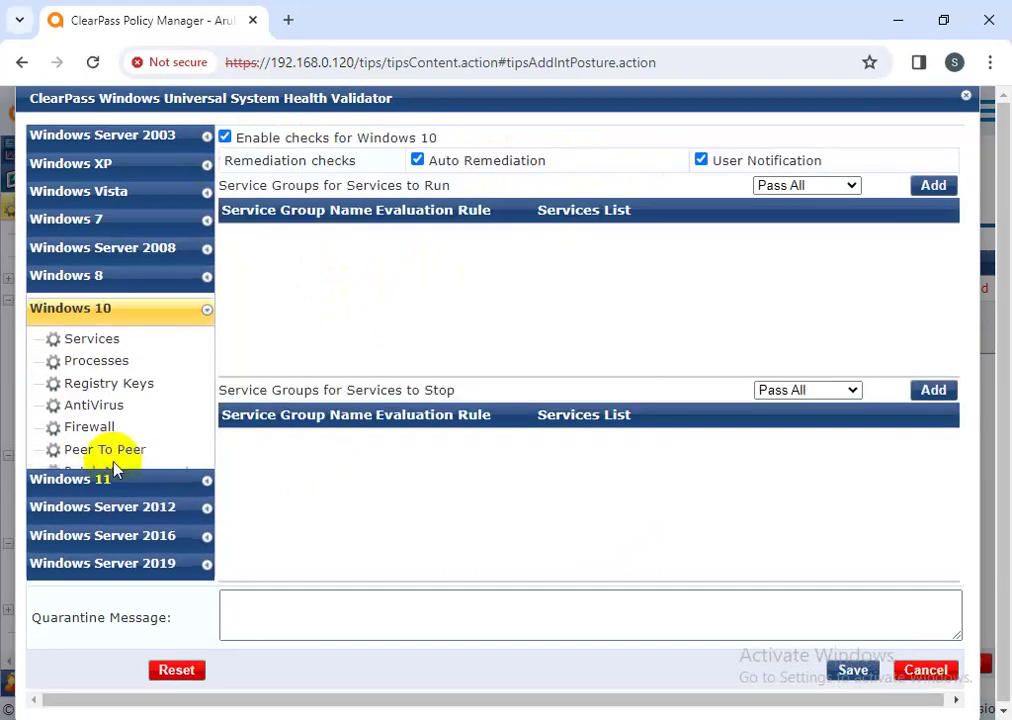
pyautogui.click(115, 487)
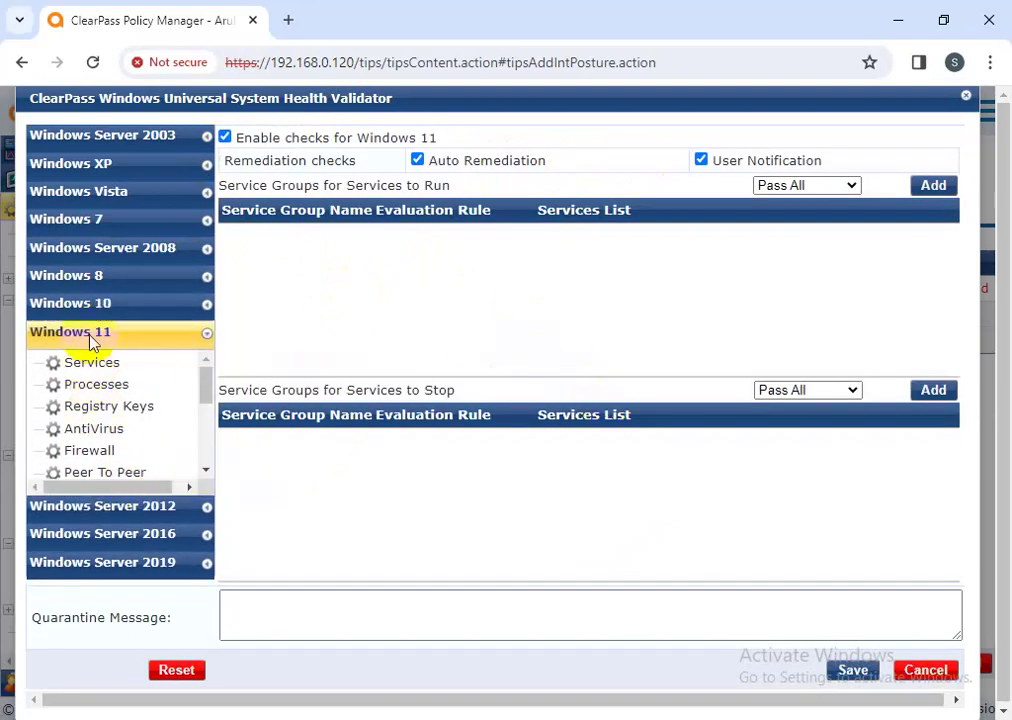
# Start a new Windows 10 service group for services to run and name it "test".
pyautogui.click(82, 305)
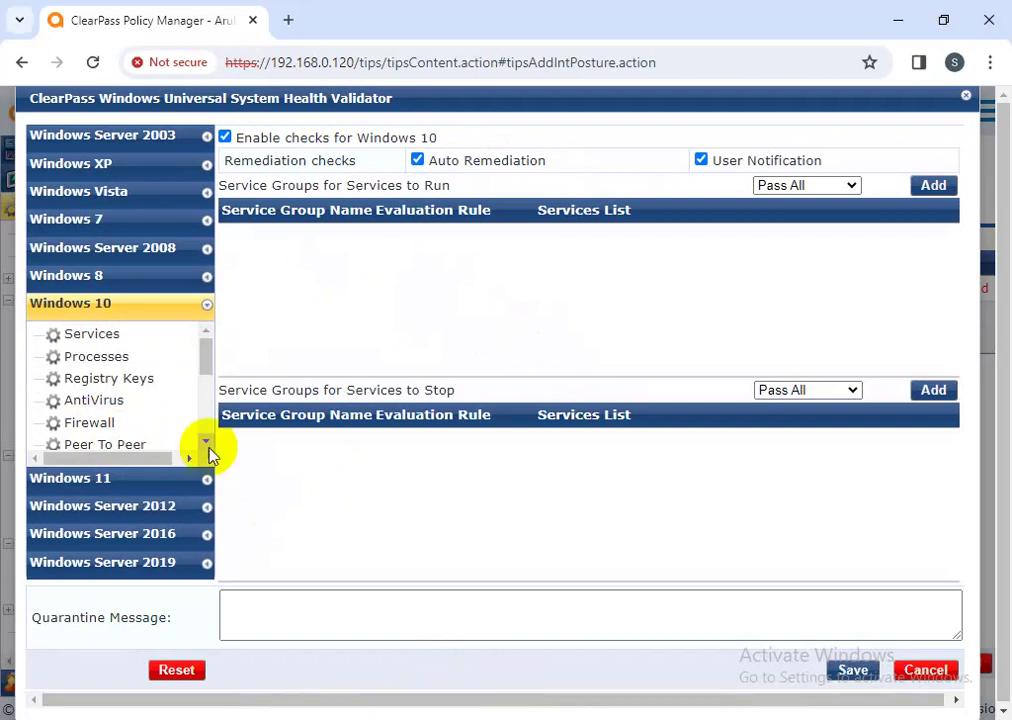
pyautogui.click(95, 334)
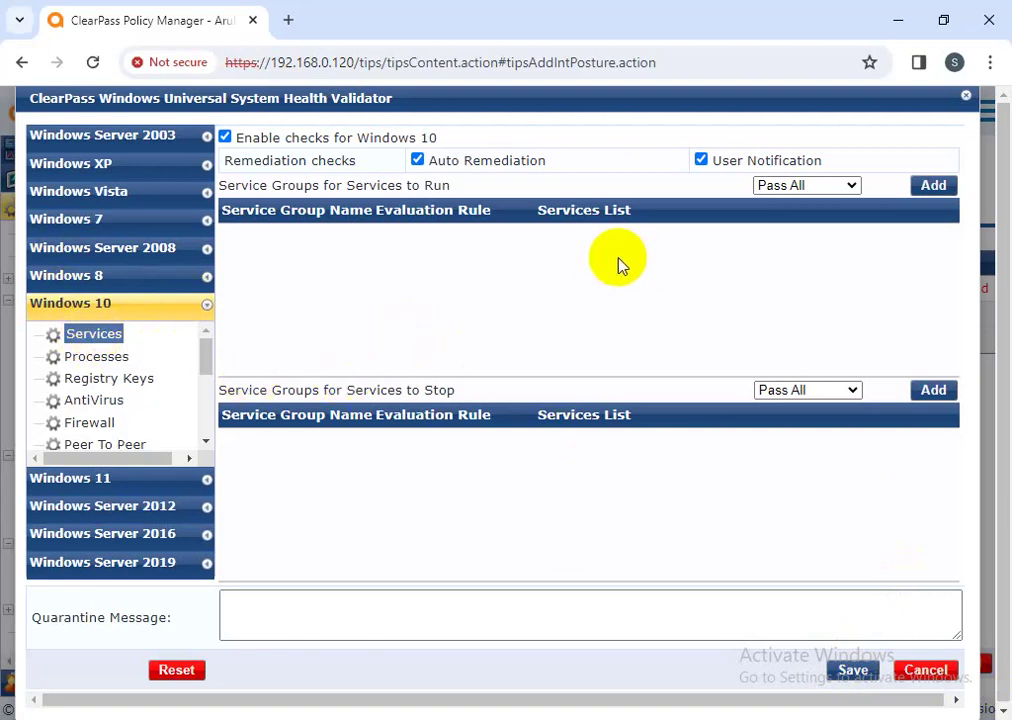
pyautogui.click(929, 187)
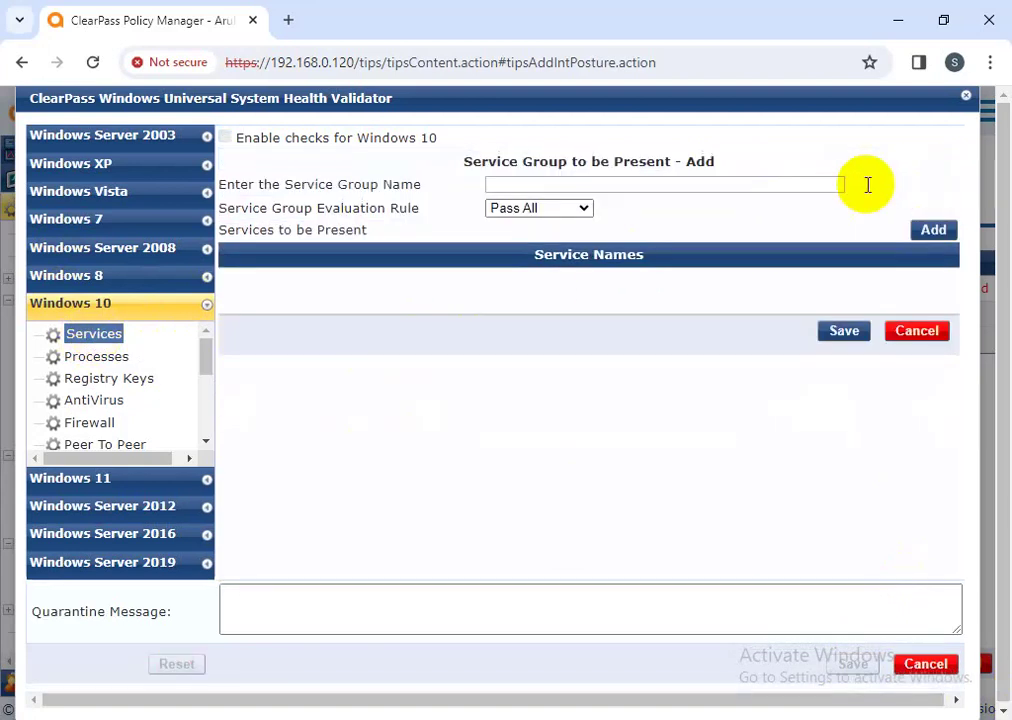
pyautogui.click(490, 186)
pyautogui.click(598, 258)
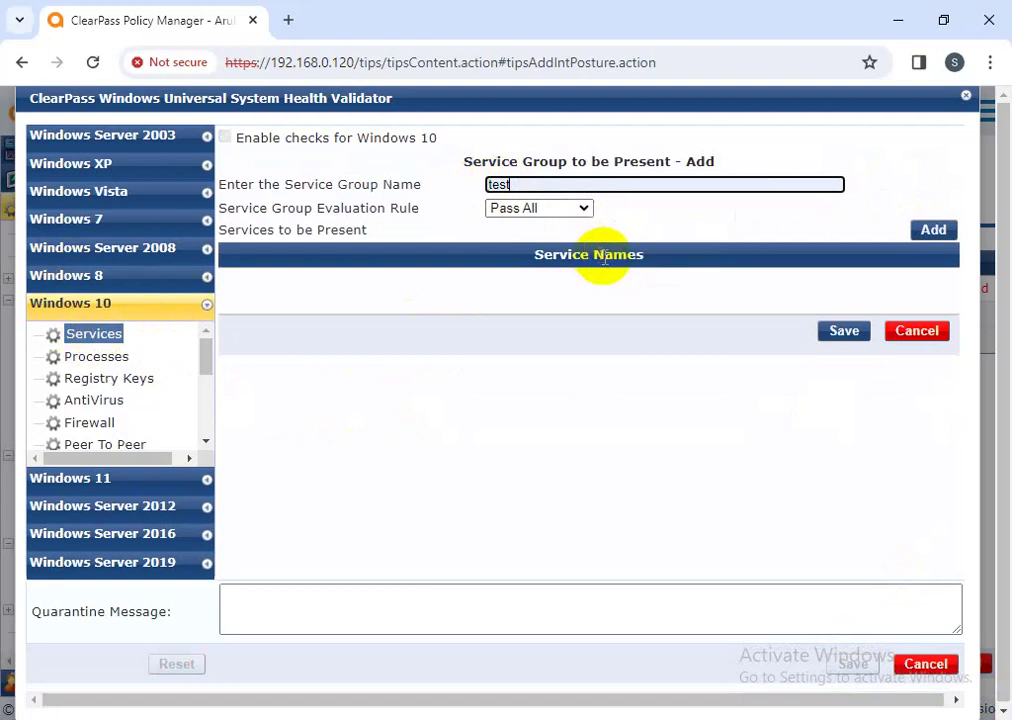
# Add Routing and Remote Access as the service to run in the group and save the service group.
pyautogui.click(928, 231)
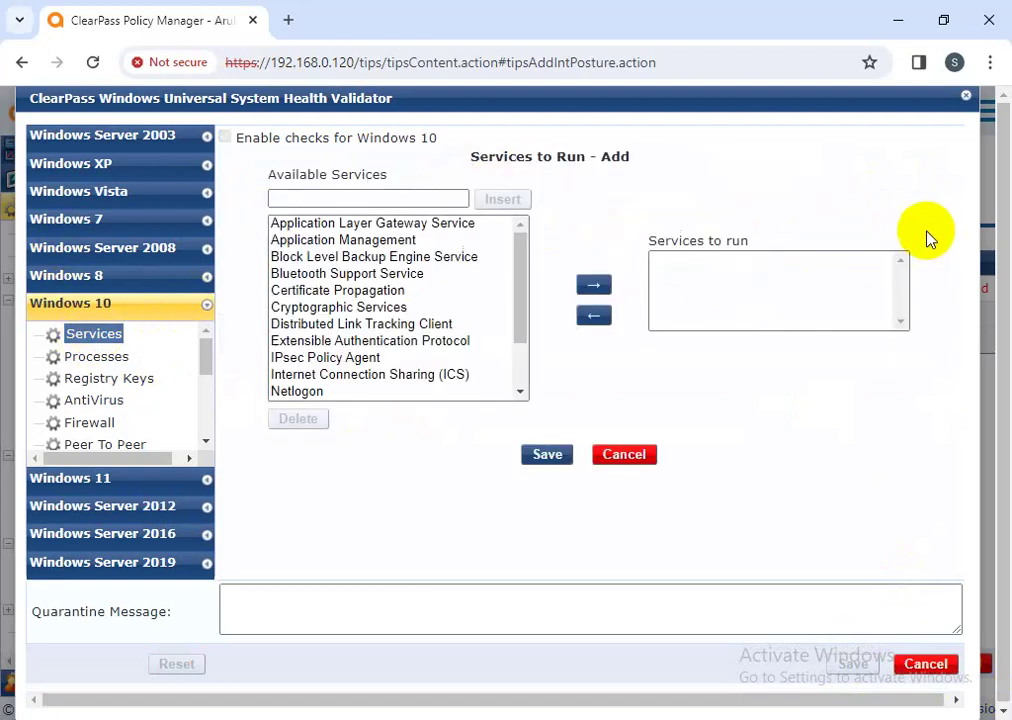
pyautogui.click(366, 225)
pyautogui.click(366, 240)
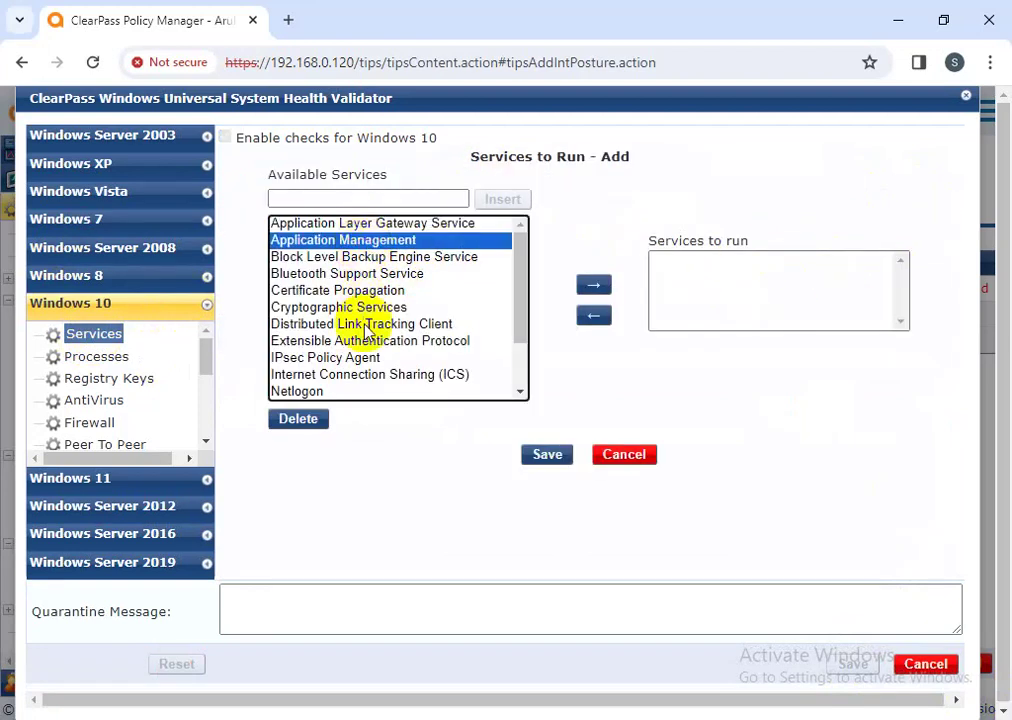
pyautogui.click(367, 290)
pyautogui.scroll(-2, 366, 360)
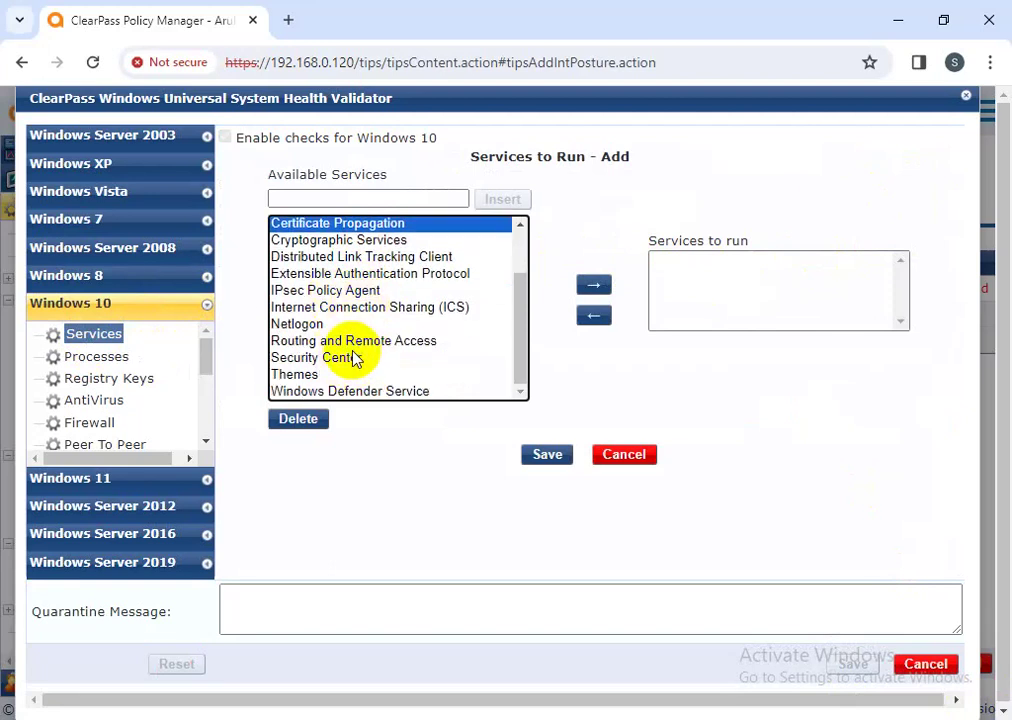
pyautogui.click(351, 342)
pyautogui.moveTo(652, 240); pyautogui.dragTo(773, 244)
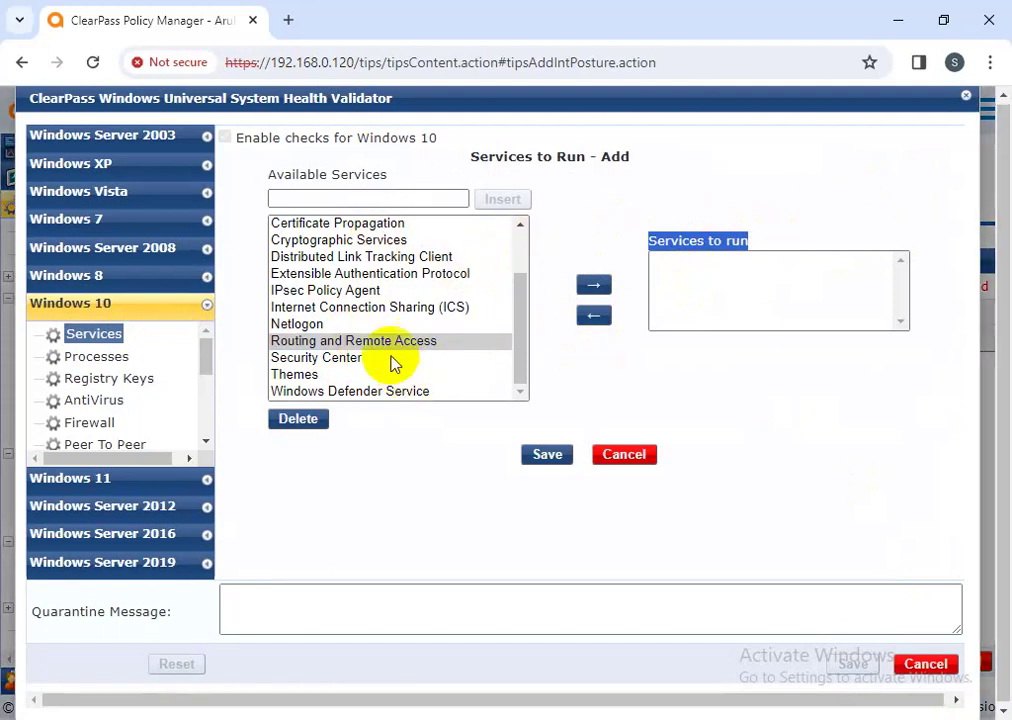
pyautogui.click(591, 289)
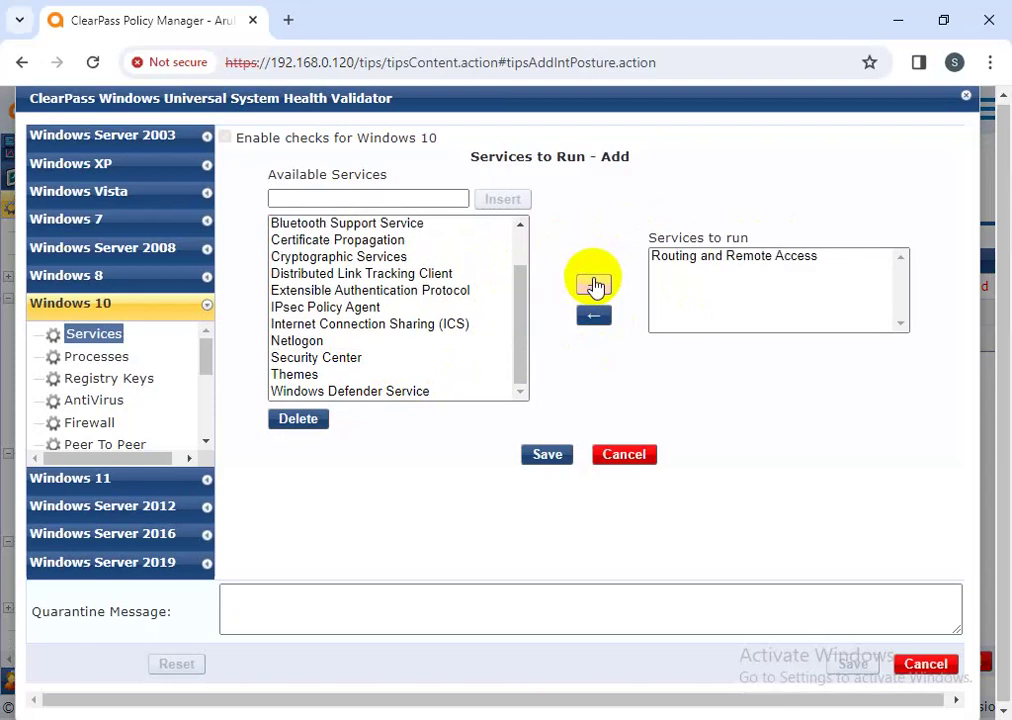
pyautogui.click(538, 458)
pyautogui.click(842, 346)
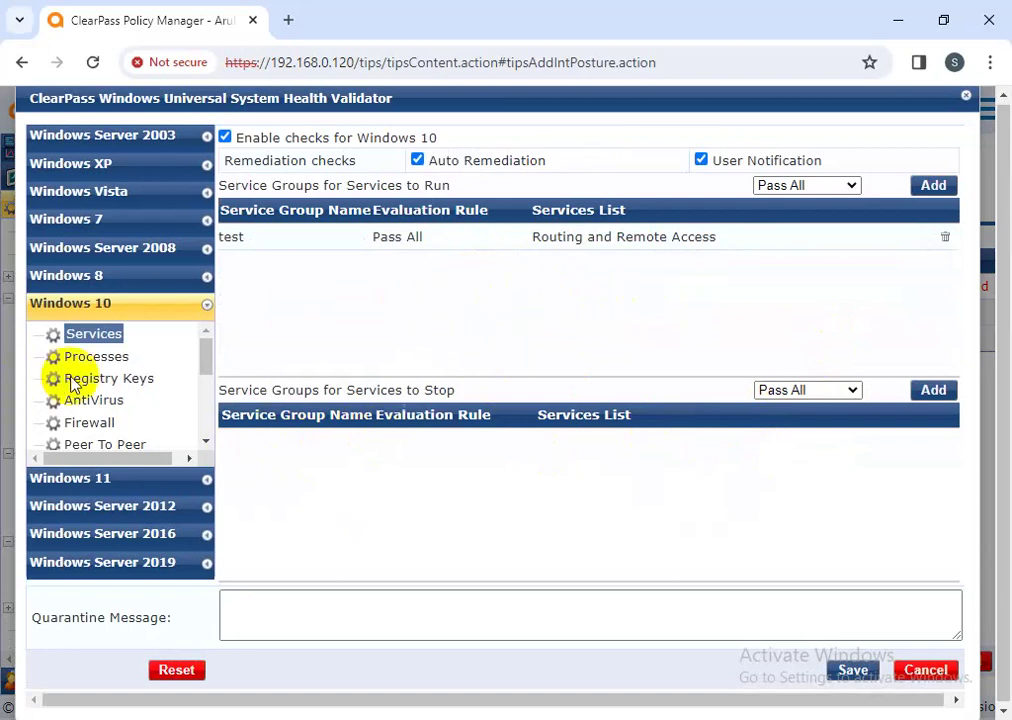
# Add anydesk.exe with the display name "anydesk" to the Windows 10 processes to be absent.
pyautogui.click(92, 357)
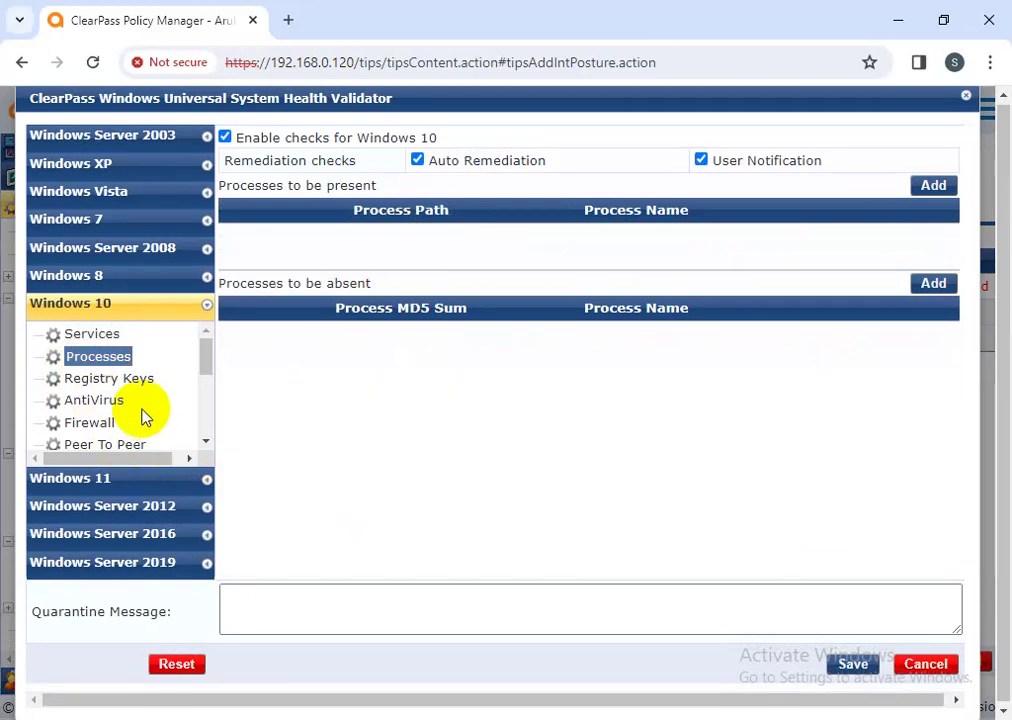
pyautogui.click(935, 284)
pyautogui.click(487, 192)
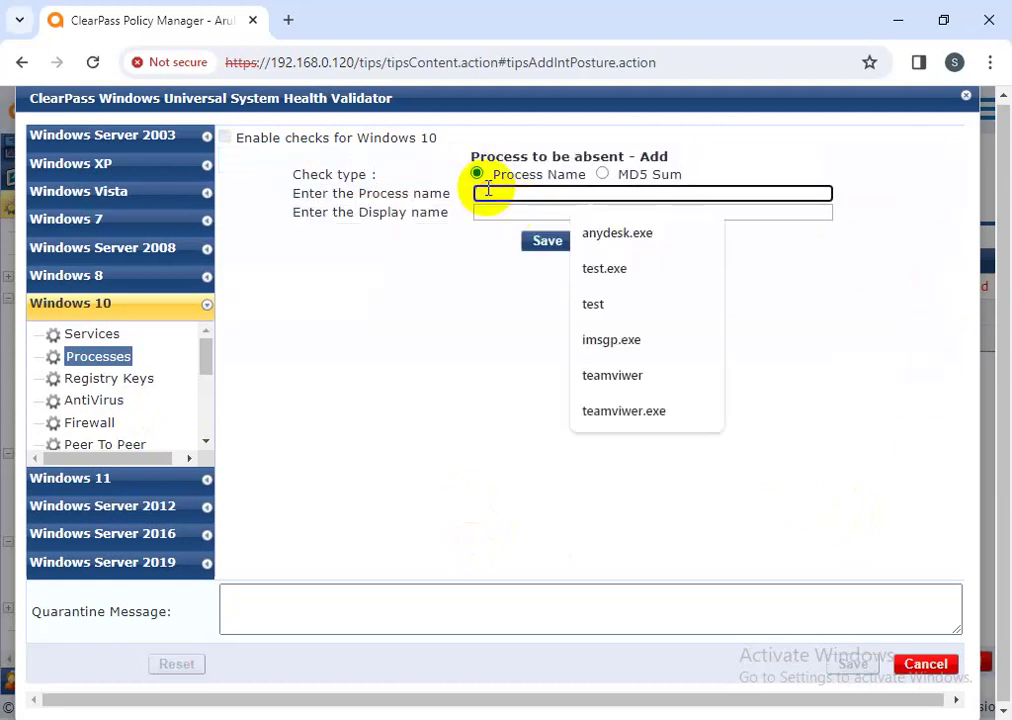
pyautogui.click(607, 236)
pyautogui.click(515, 212)
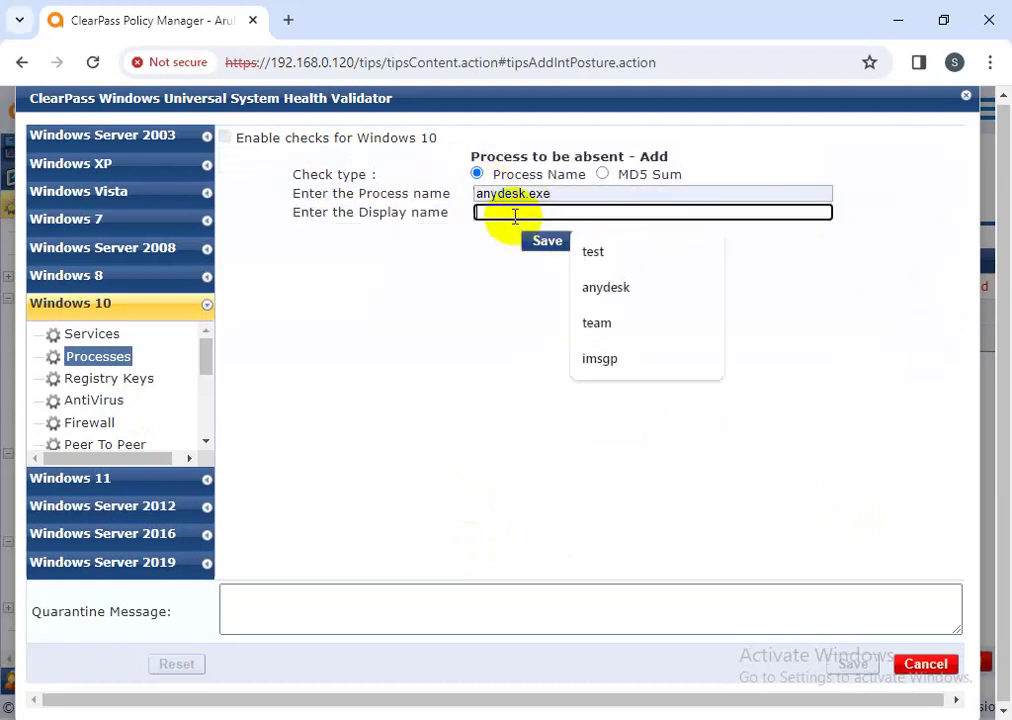
pyautogui.click(606, 300)
pyautogui.click(549, 242)
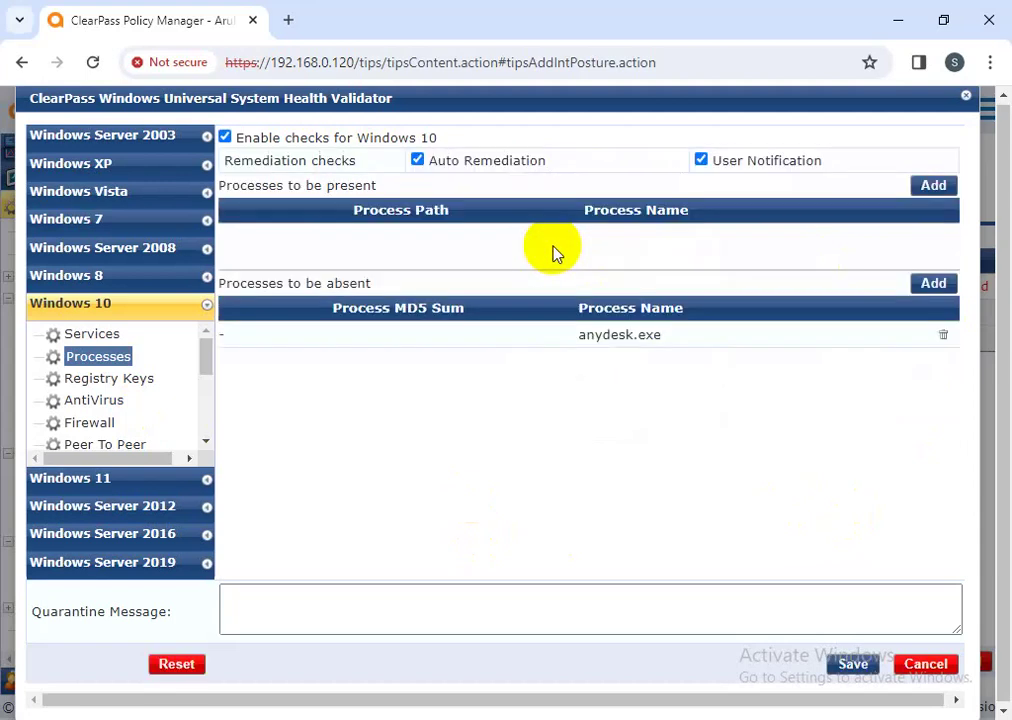
# Add imasg.exe with the display name "imsgp" to the Windows 10 processes to be absent.
pyautogui.click(932, 285)
pyautogui.click(521, 192)
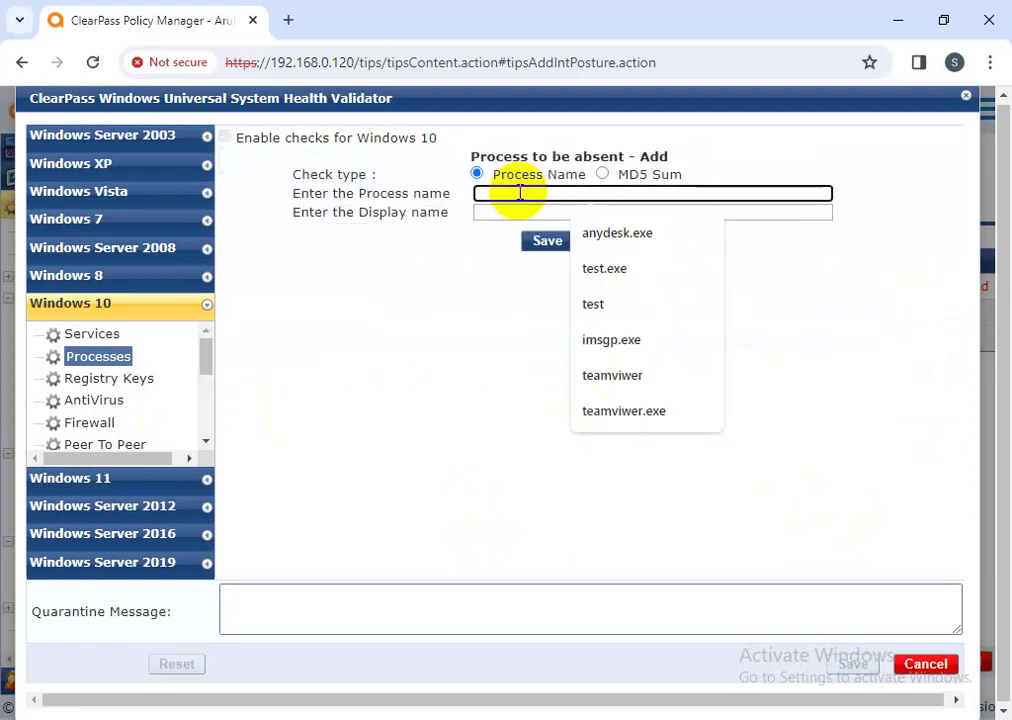
pyautogui.write('i')
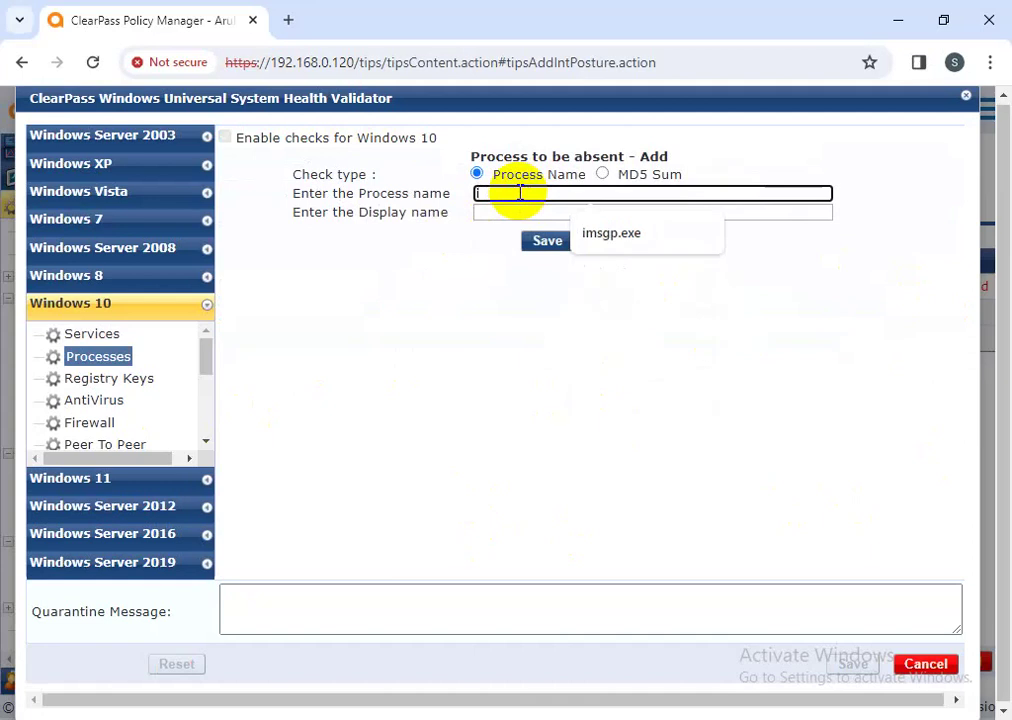
pyautogui.write('masg.exe')
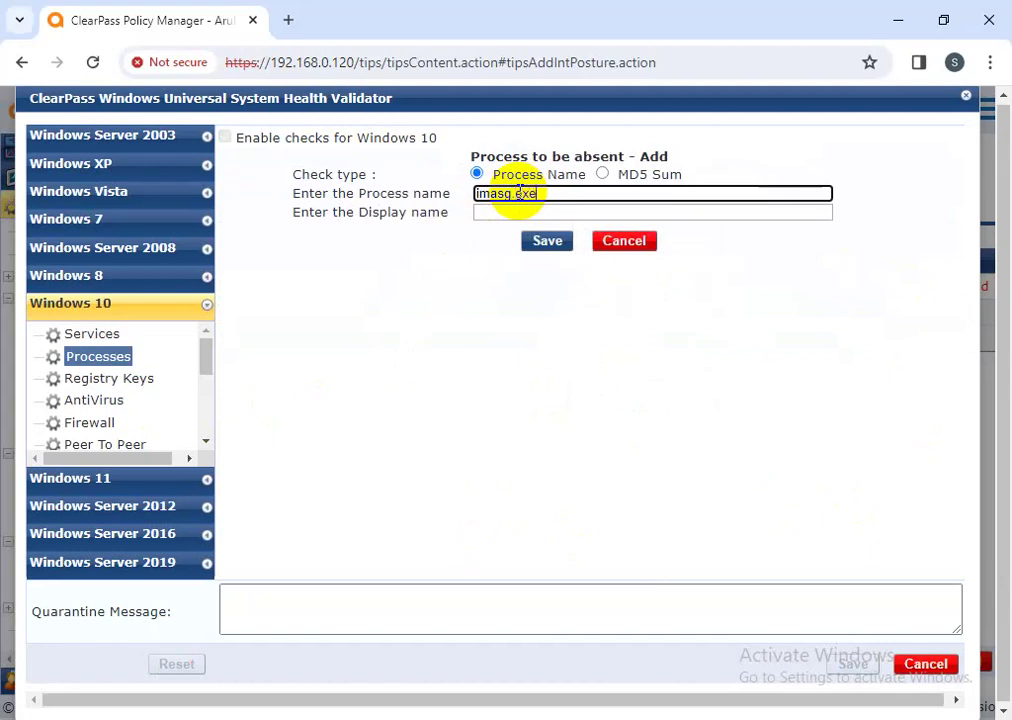
pyautogui.click(494, 215)
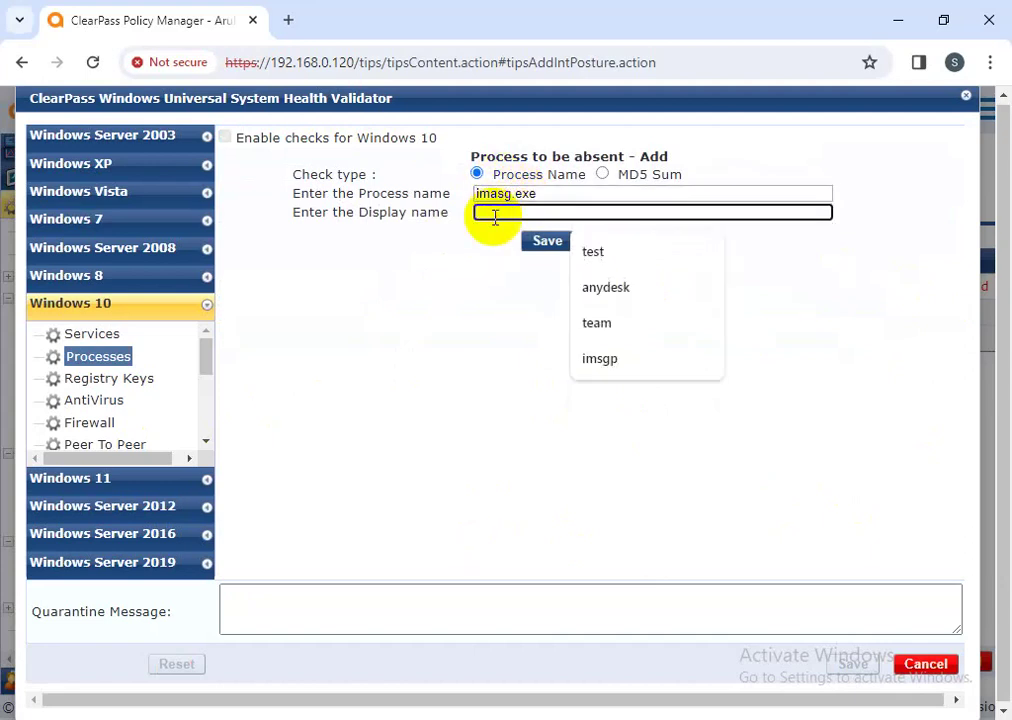
pyautogui.click(600, 358)
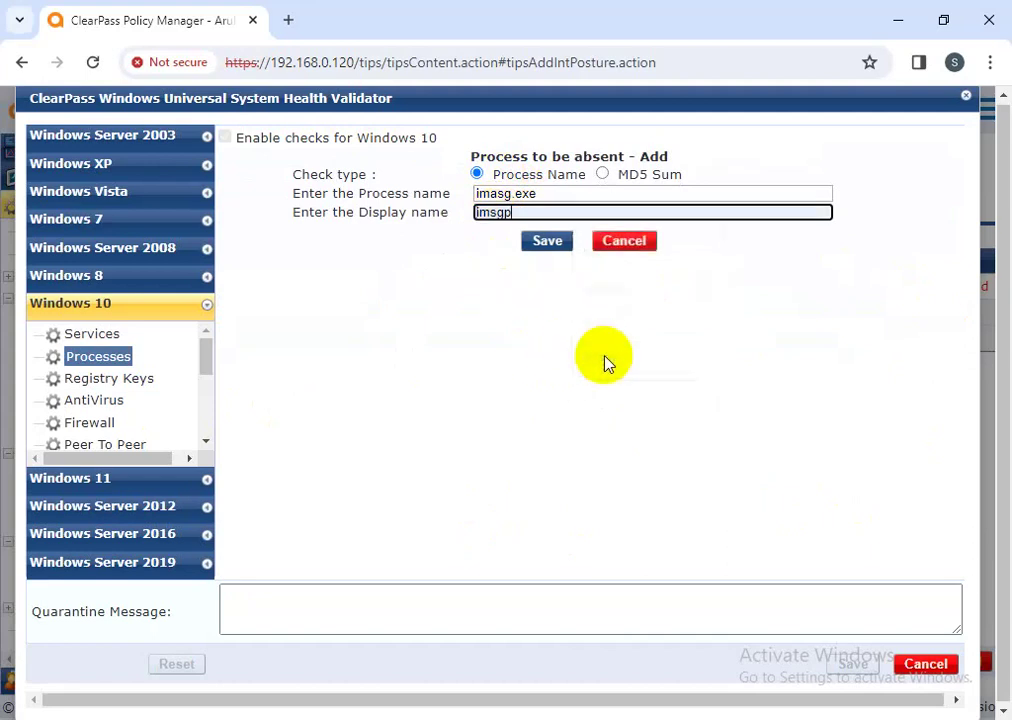
pyautogui.click(541, 243)
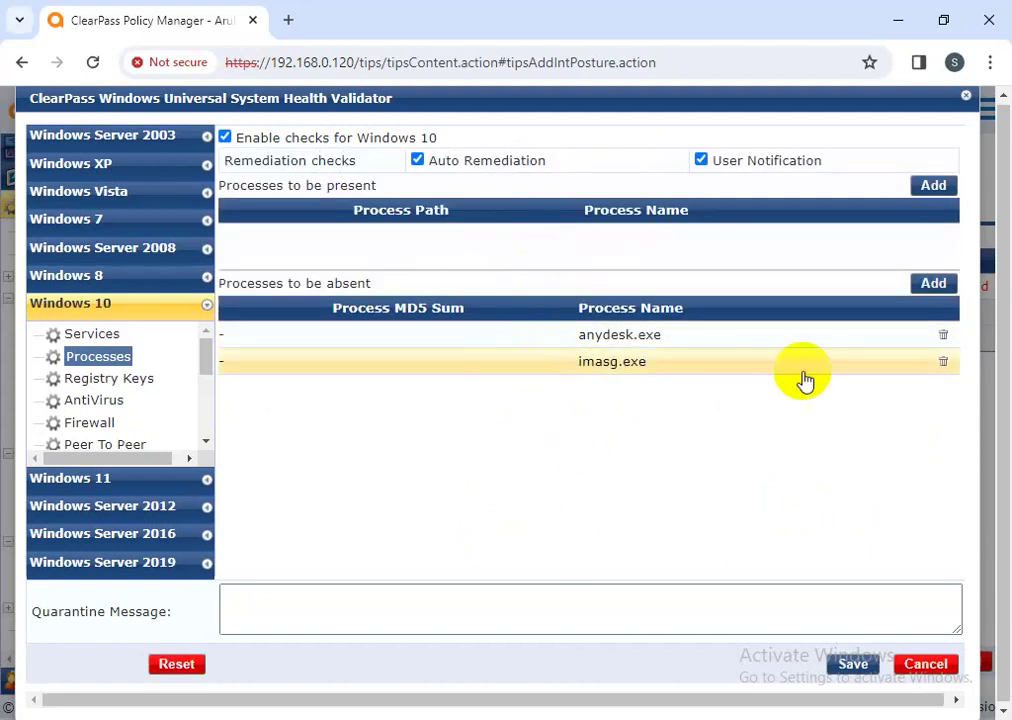
# Add teamviwer.exe with the display name "team" to the Windows 10 processes to be absent.
pyautogui.click(933, 284)
pyautogui.click(521, 201)
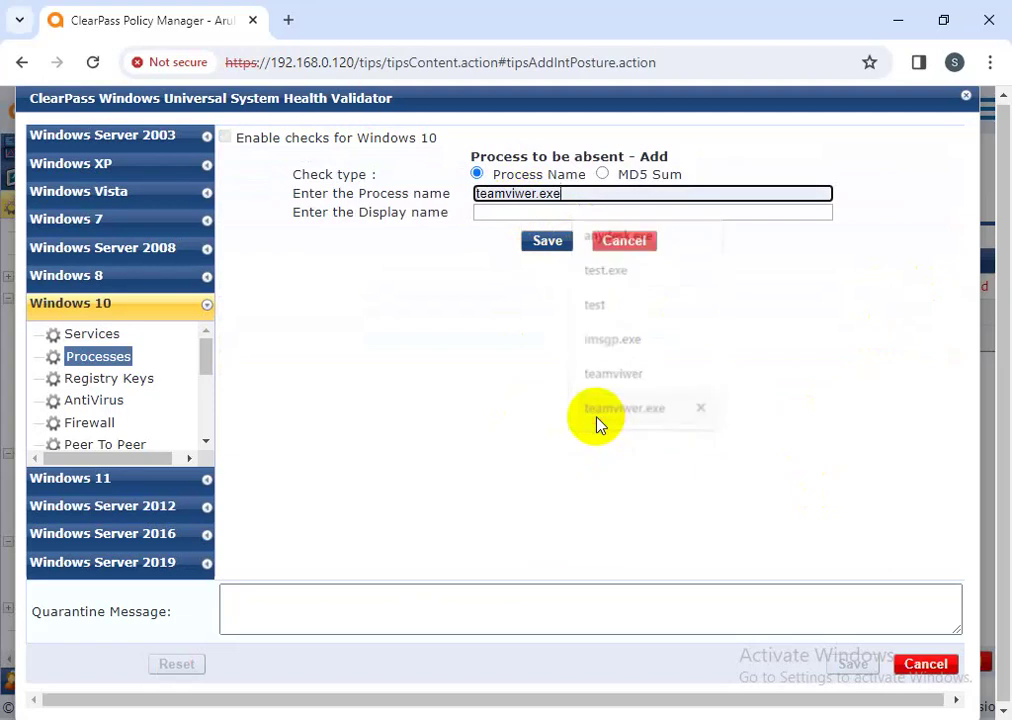
pyautogui.click(599, 415)
pyautogui.click(484, 209)
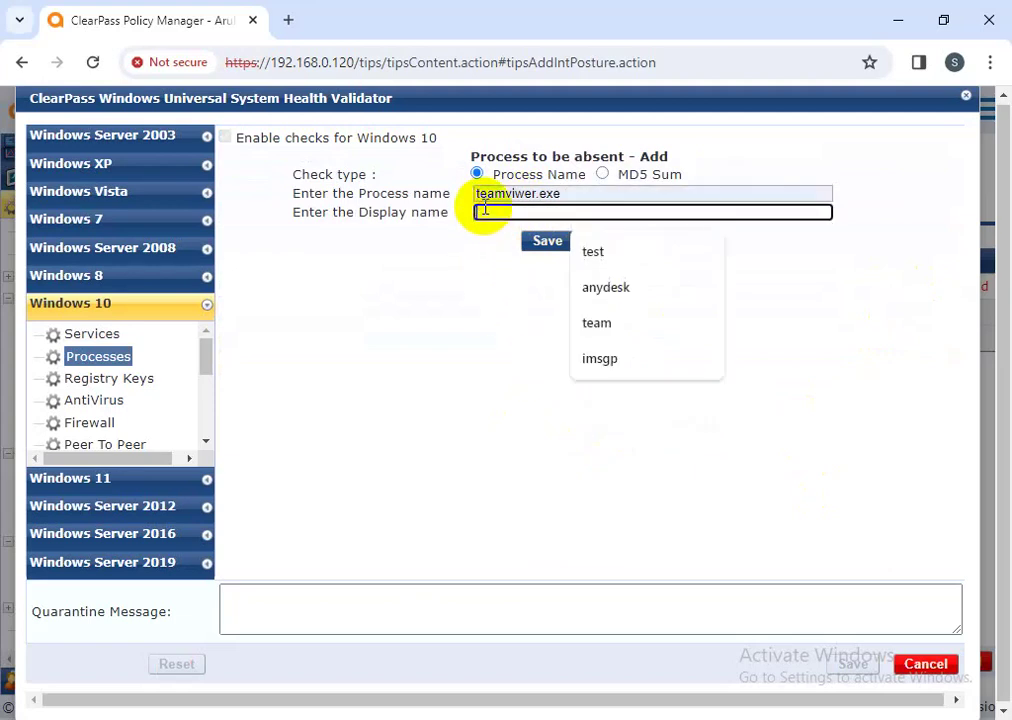
pyautogui.click(597, 325)
pyautogui.click(547, 241)
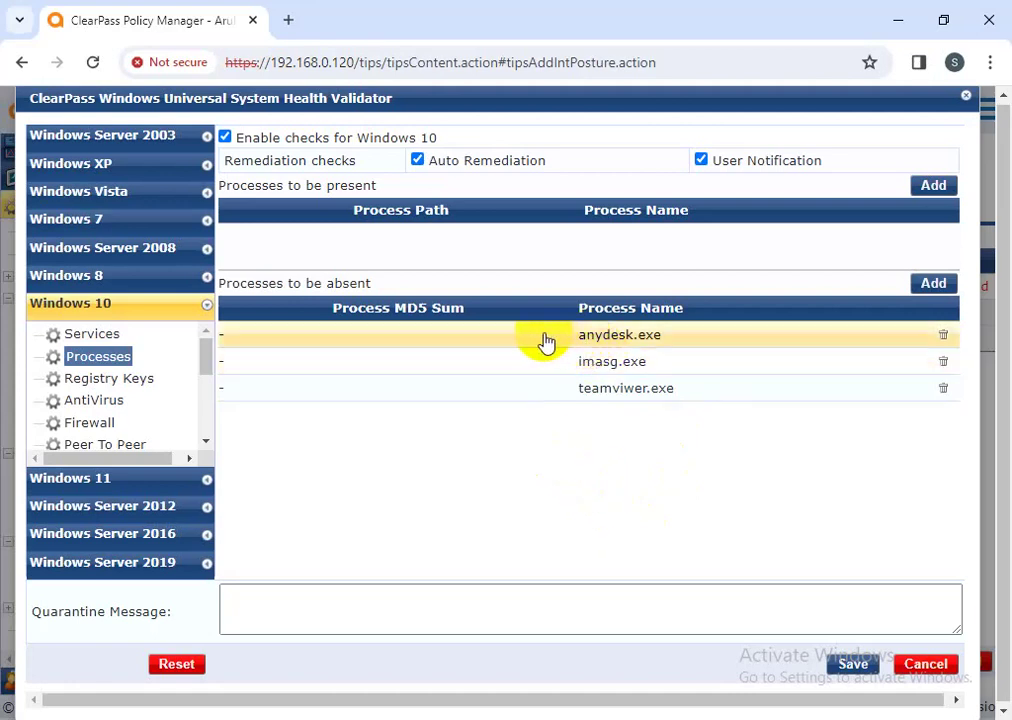
pyautogui.moveTo(544, 340); pyautogui.dragTo(689, 348)
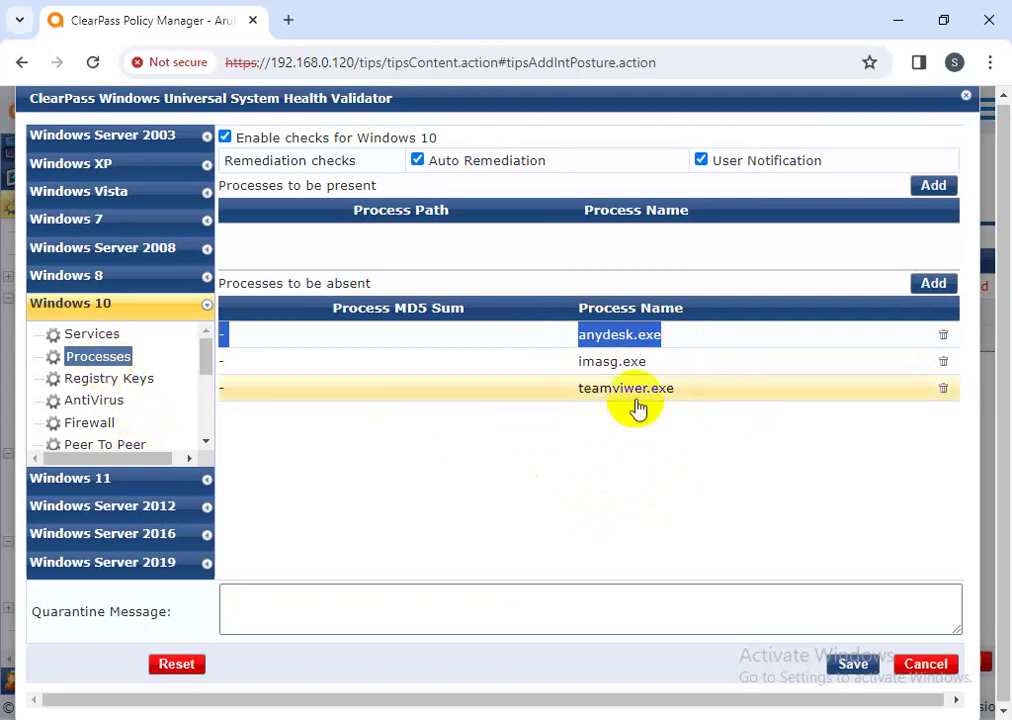
pyautogui.click(620, 364)
pyautogui.click(624, 243)
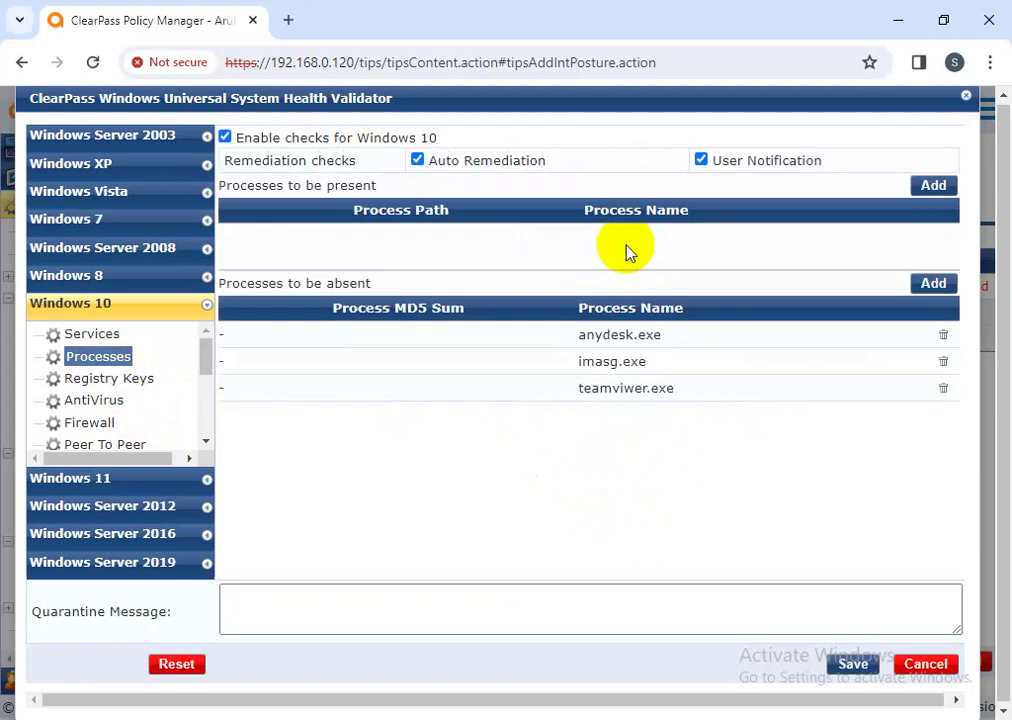
pyautogui.moveTo(691, 343); pyautogui.dragTo(566, 398)
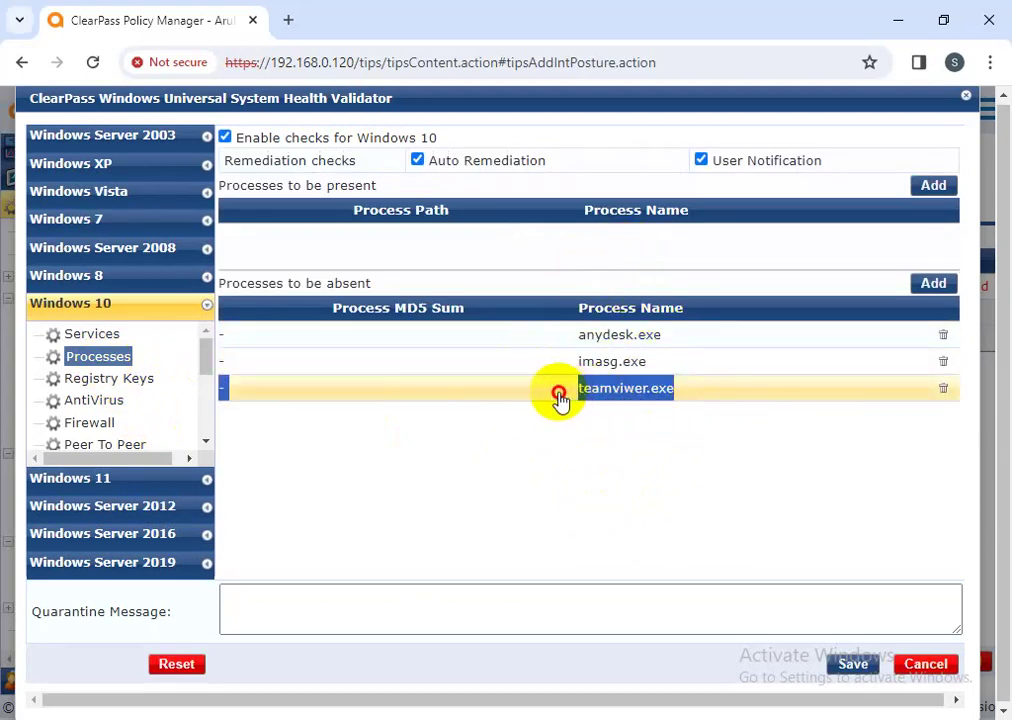
pyautogui.click(136, 389)
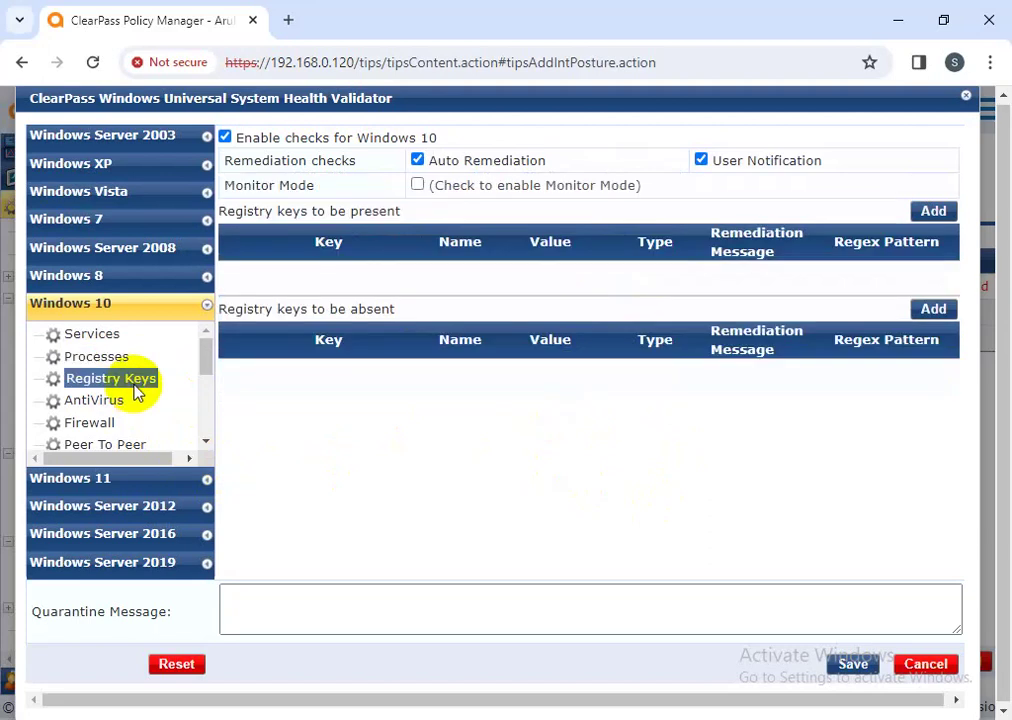
pyautogui.click(930, 211)
pyautogui.click(642, 196)
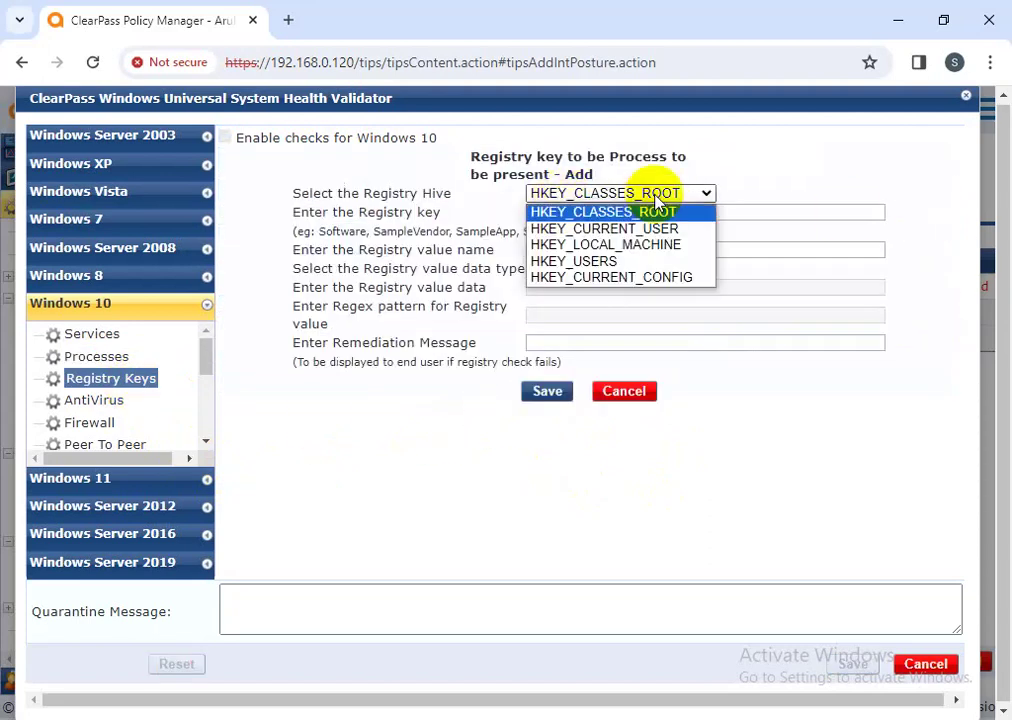
pyautogui.click(629, 230)
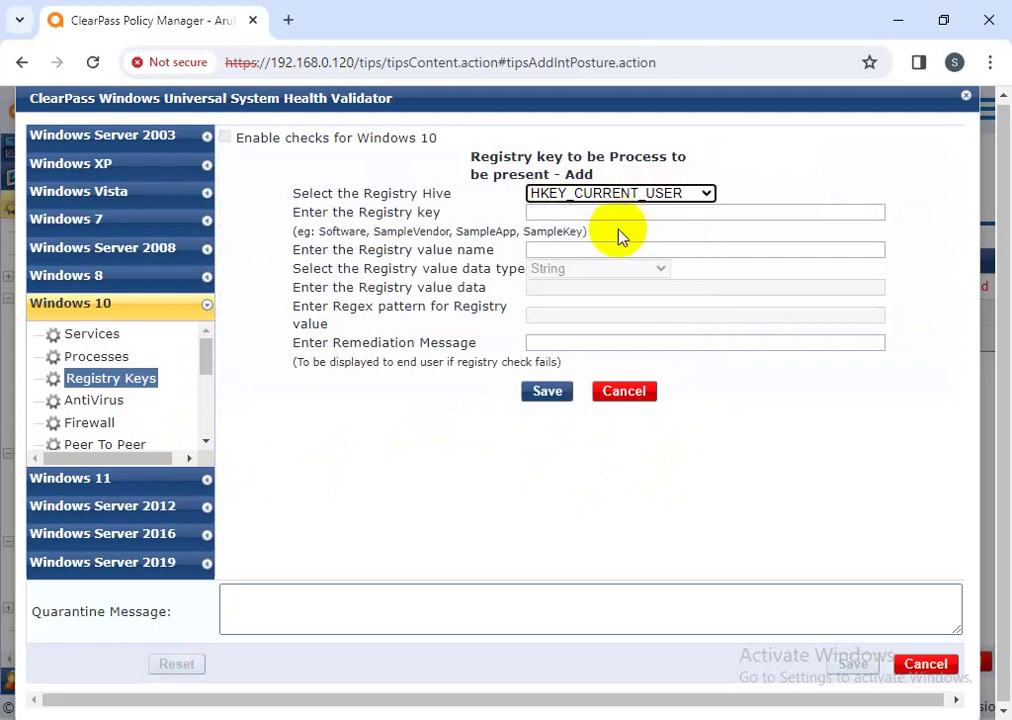
pyautogui.click(537, 214)
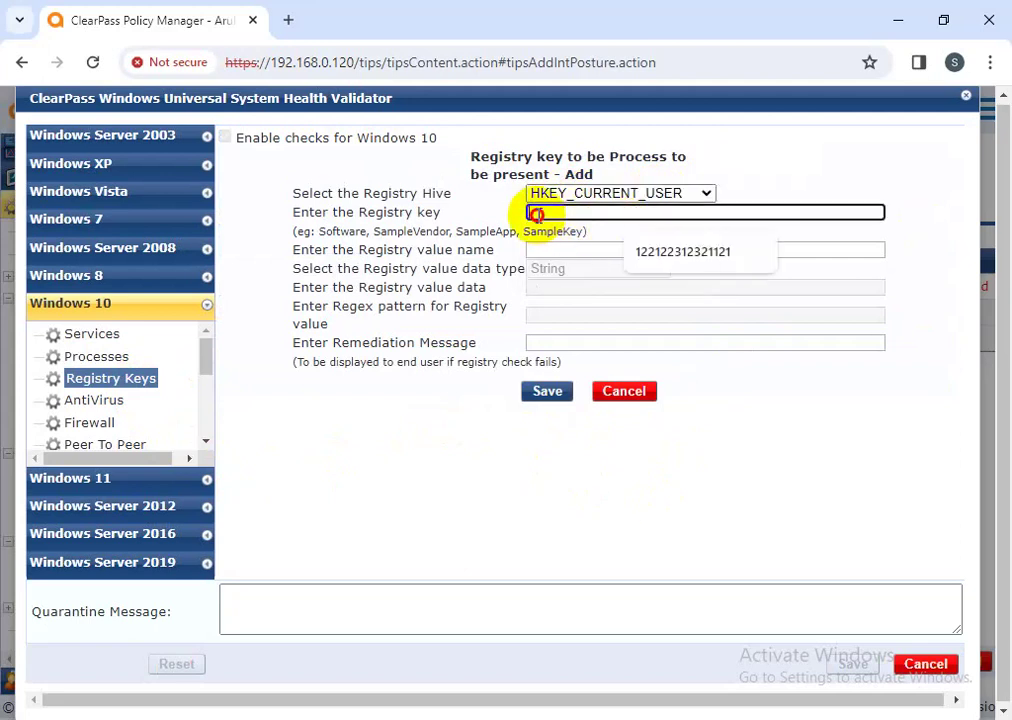
pyautogui.click(662, 251)
pyautogui.click(607, 253)
pyautogui.click(675, 289)
pyautogui.click(547, 343)
pyautogui.click(603, 384)
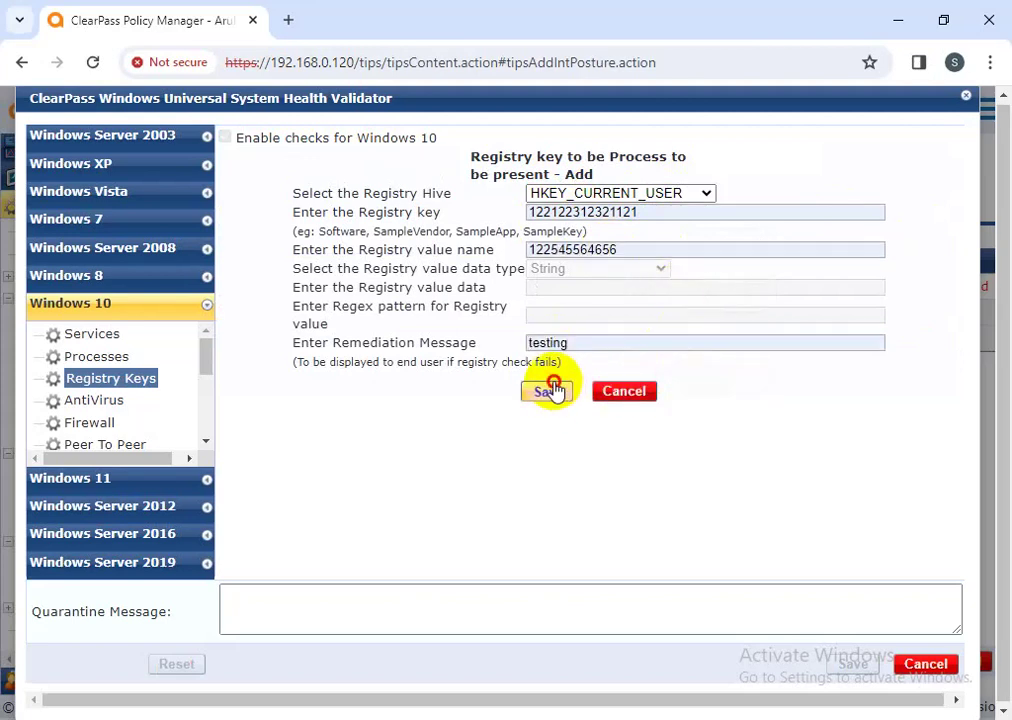
pyautogui.click(548, 392)
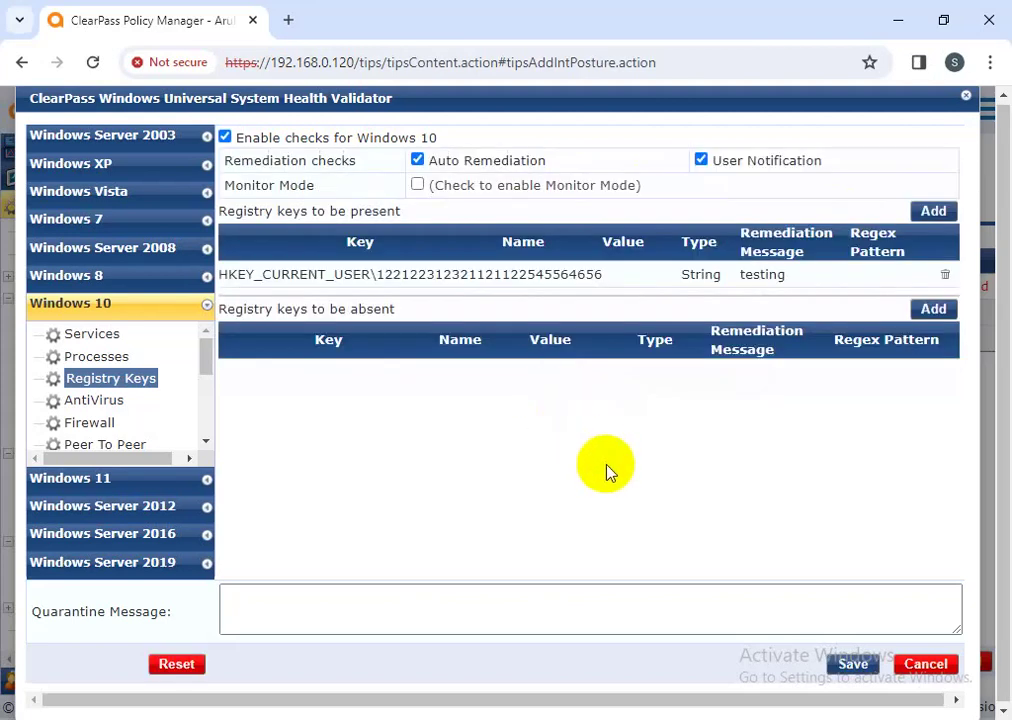
# Enable the Windows 10 antivirus check and start a product entry for Avira Antivirus Pro.
pyautogui.click(98, 401)
pyautogui.click(226, 157)
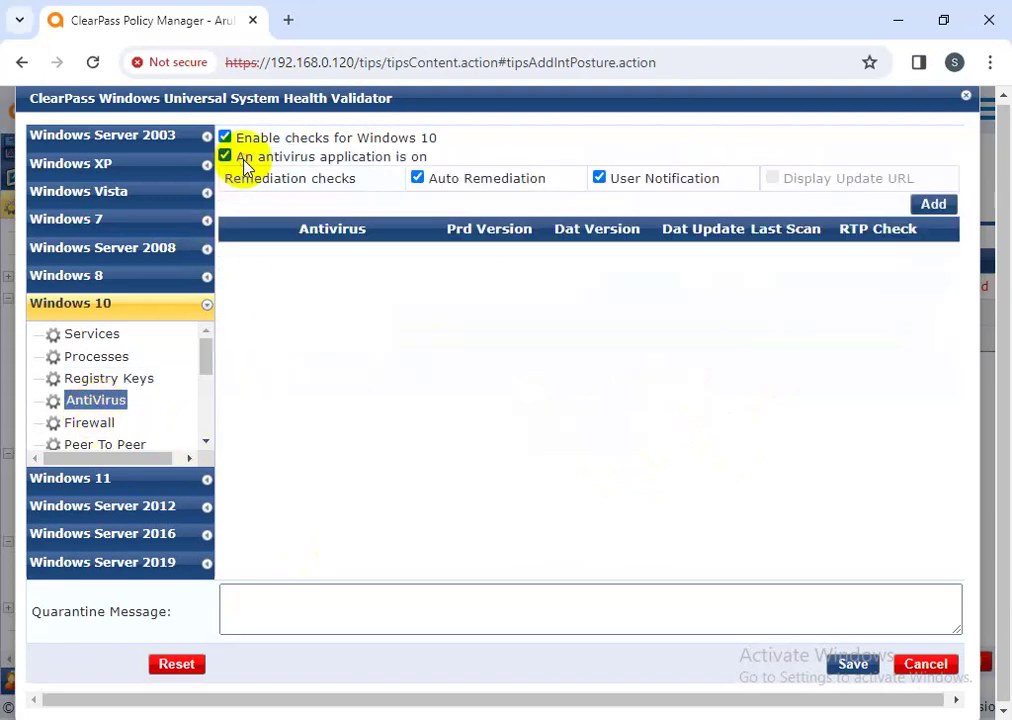
pyautogui.click(935, 205)
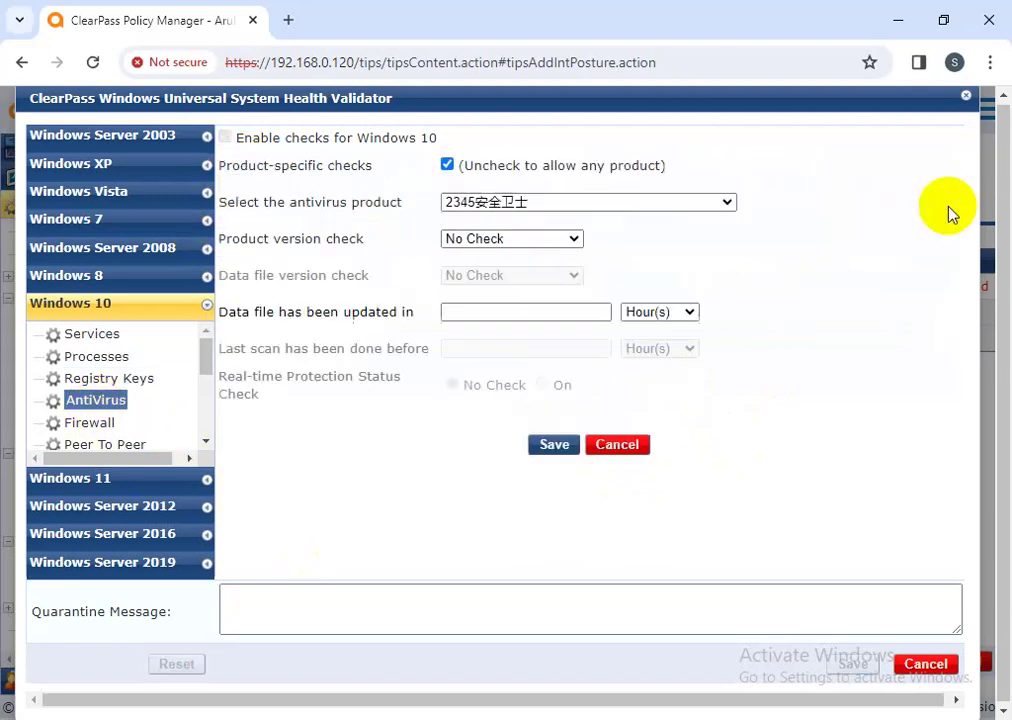
pyautogui.click(560, 203)
pyautogui.scroll(-5, 537, 430)
pyautogui.scroll(-8, 530, 425)
pyautogui.click(490, 320)
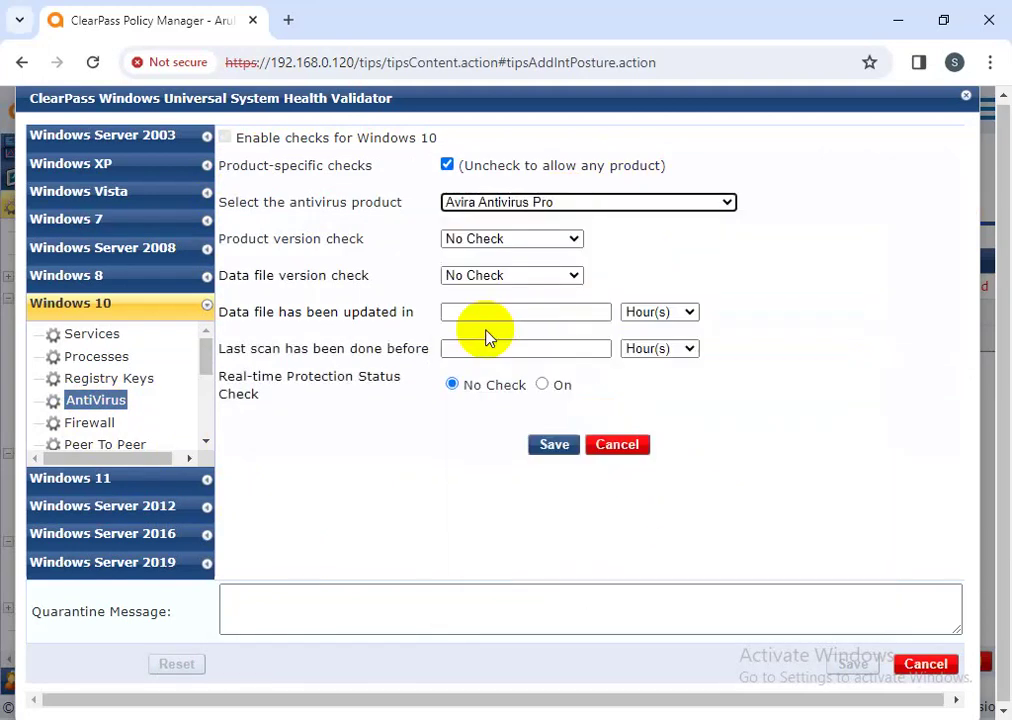
# Require at least version 14.00 for both the antivirus product and its data file.
pyautogui.click(492, 240)
pyautogui.click(490, 297)
pyautogui.click(735, 241)
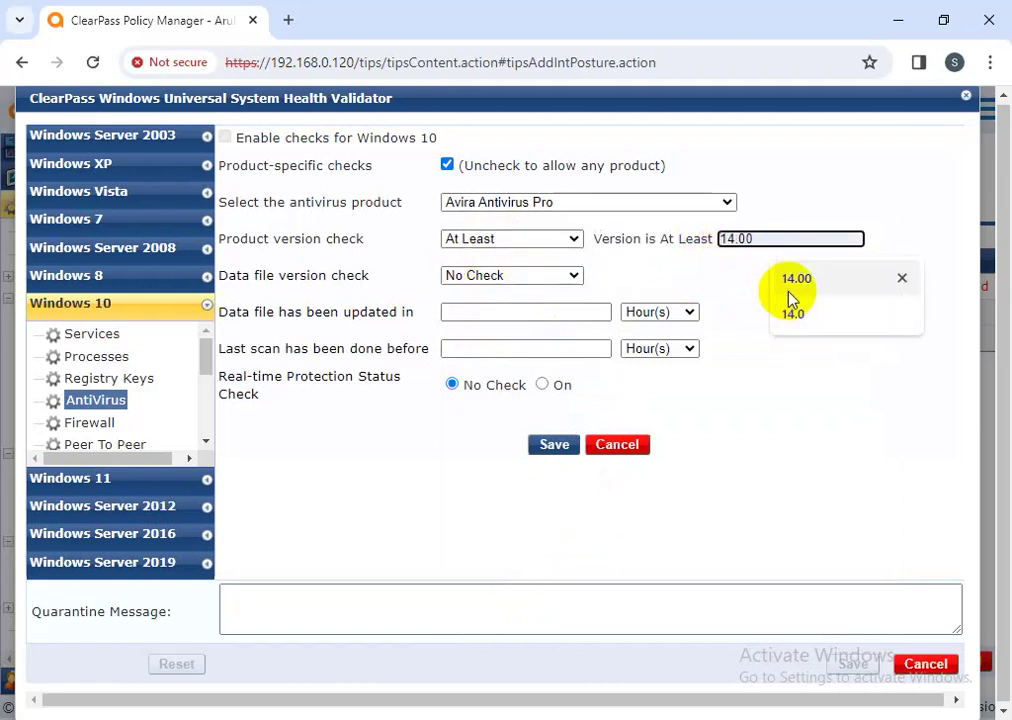
pyautogui.click(795, 281)
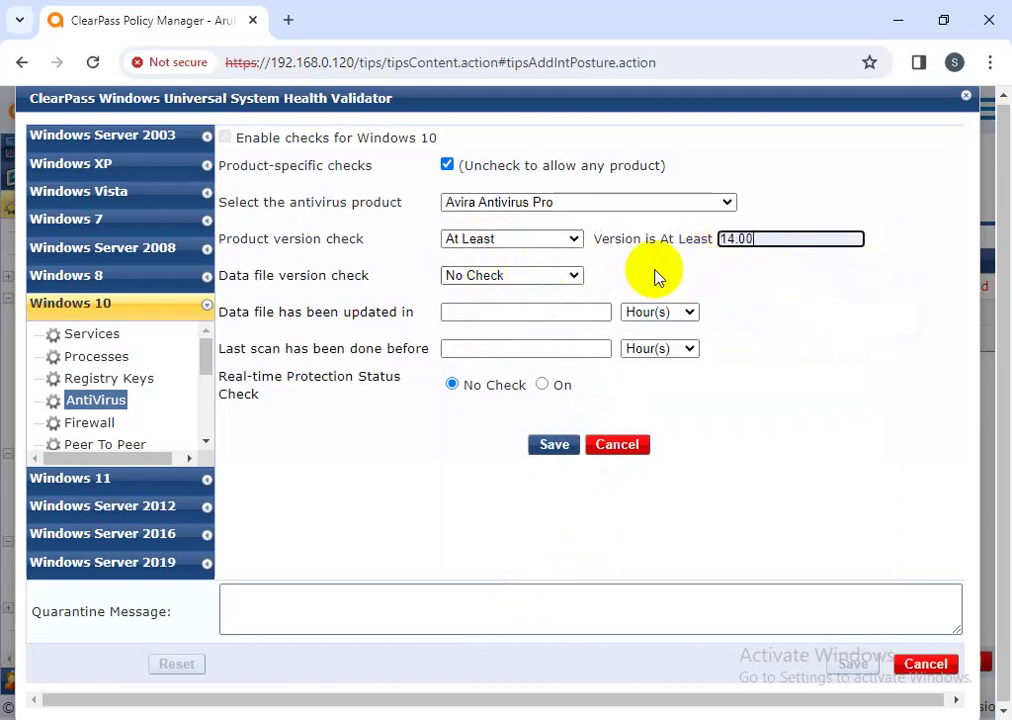
pyautogui.click(484, 278)
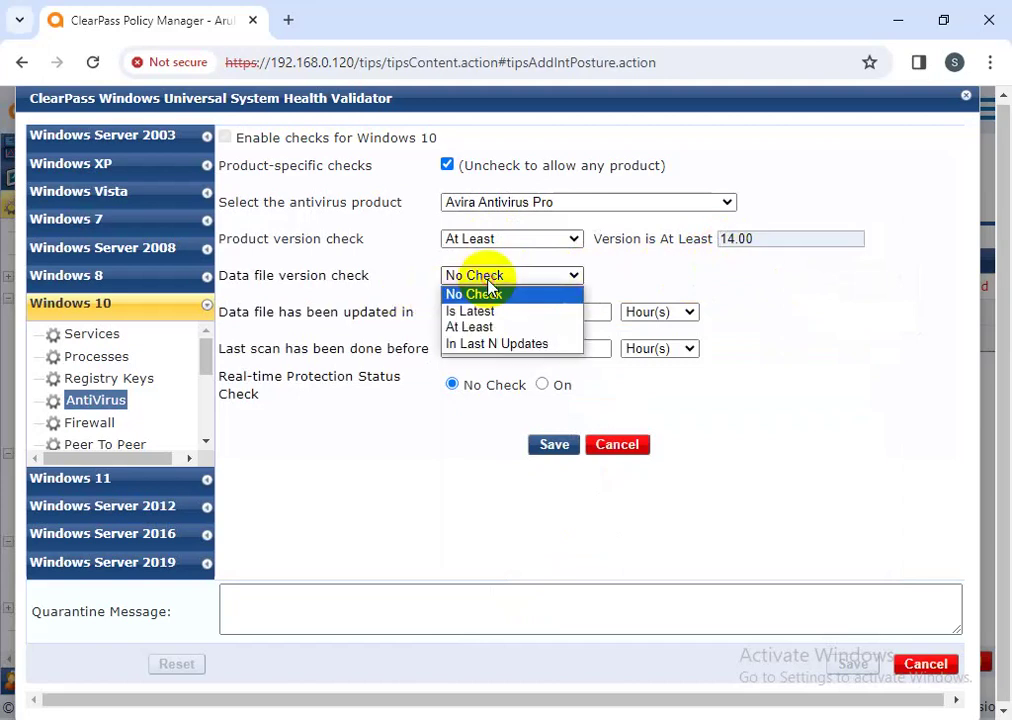
pyautogui.click(484, 330)
pyautogui.click(752, 280)
pyautogui.click(782, 317)
# Set the data file update and last scan limits to 12 hours, turn on the real-time protection check and save the antivirus entry.
pyautogui.click(468, 349)
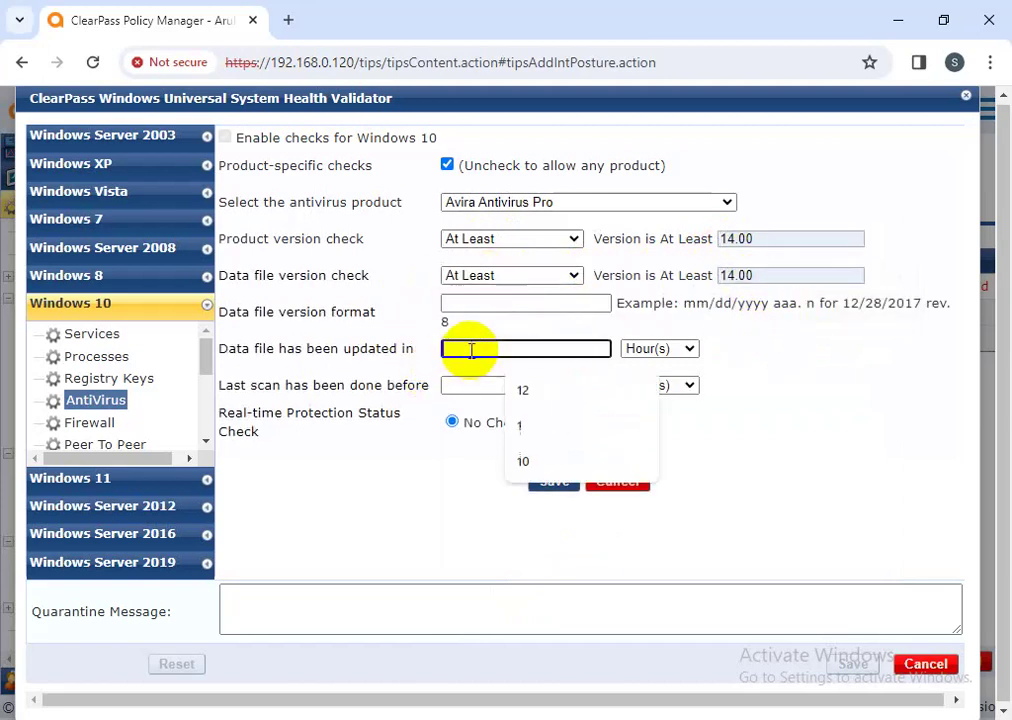
pyautogui.click(542, 398)
pyautogui.click(504, 385)
pyautogui.click(538, 425)
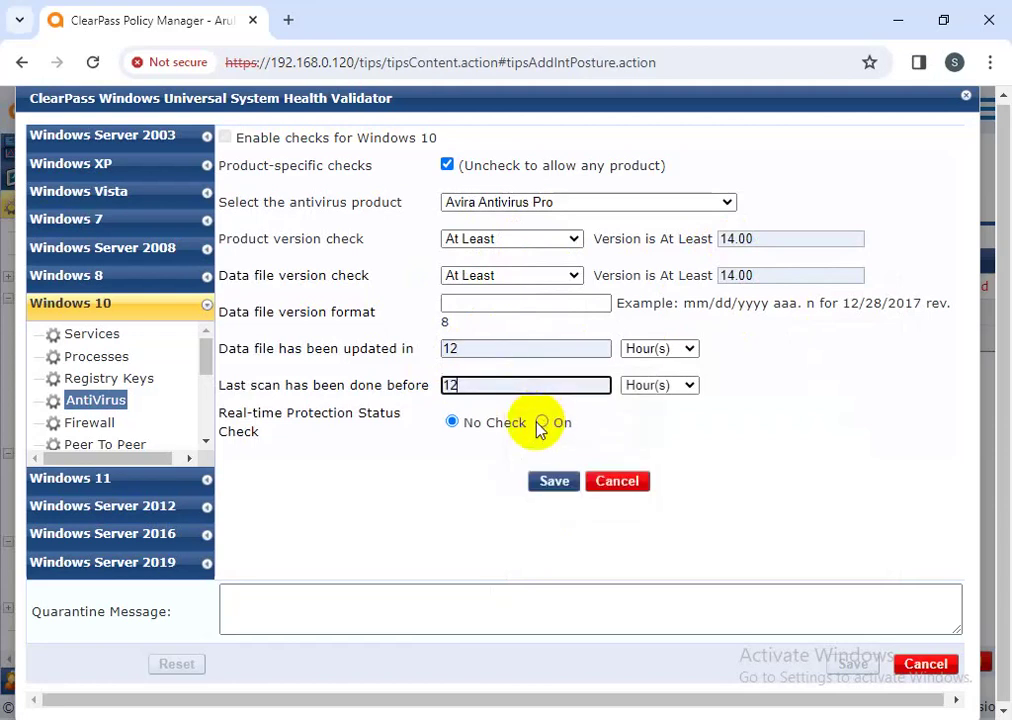
pyautogui.click(543, 424)
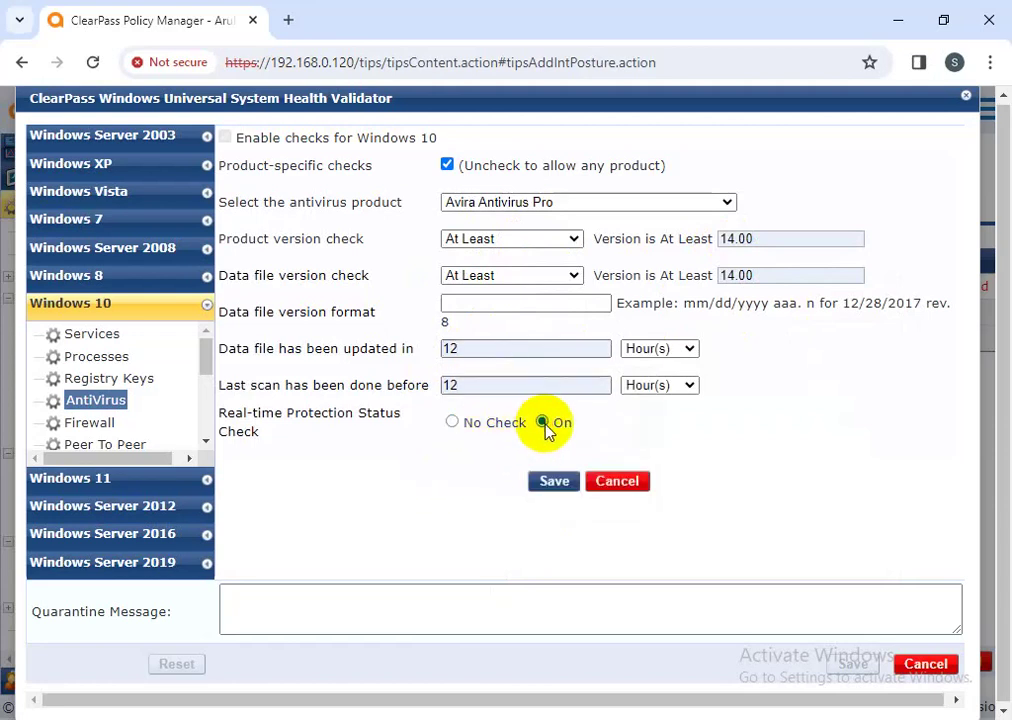
pyautogui.click(550, 485)
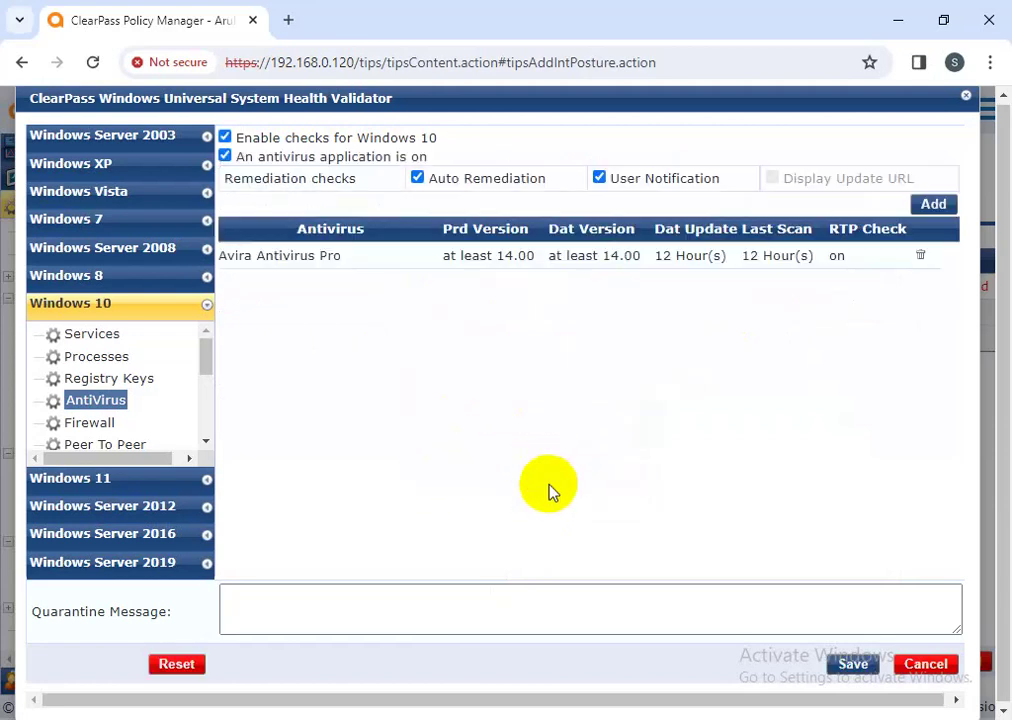
# Enable the Windows 10 firewall check and add Zillya! Antivirus for Business with product version at least 17.00.
pyautogui.click(112, 424)
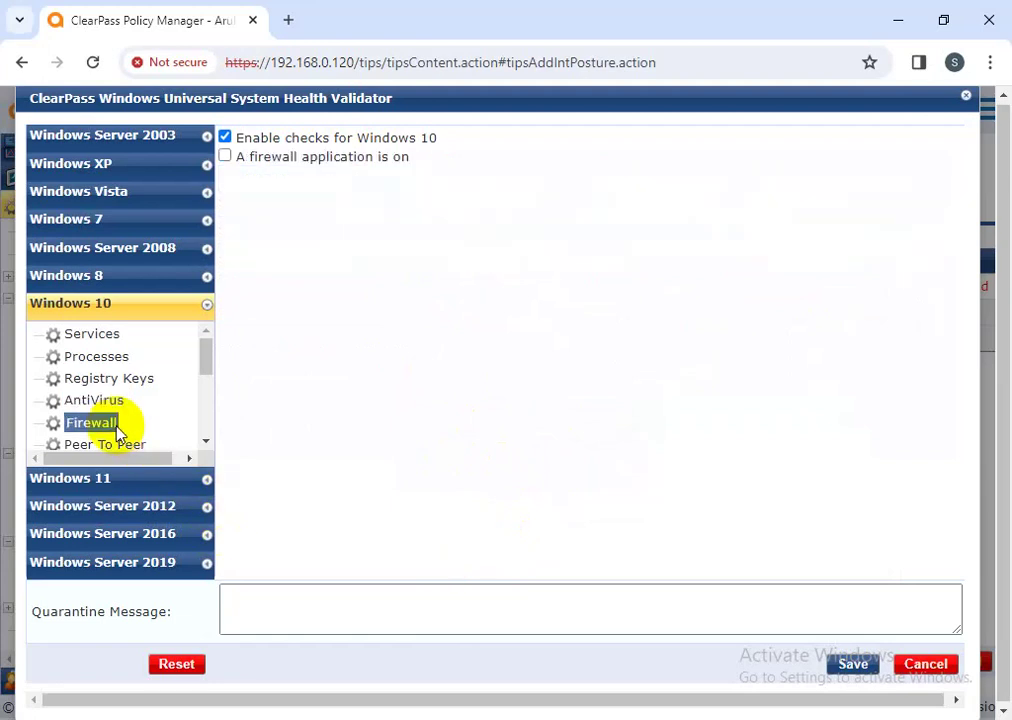
pyautogui.click(326, 158)
pyautogui.click(915, 236)
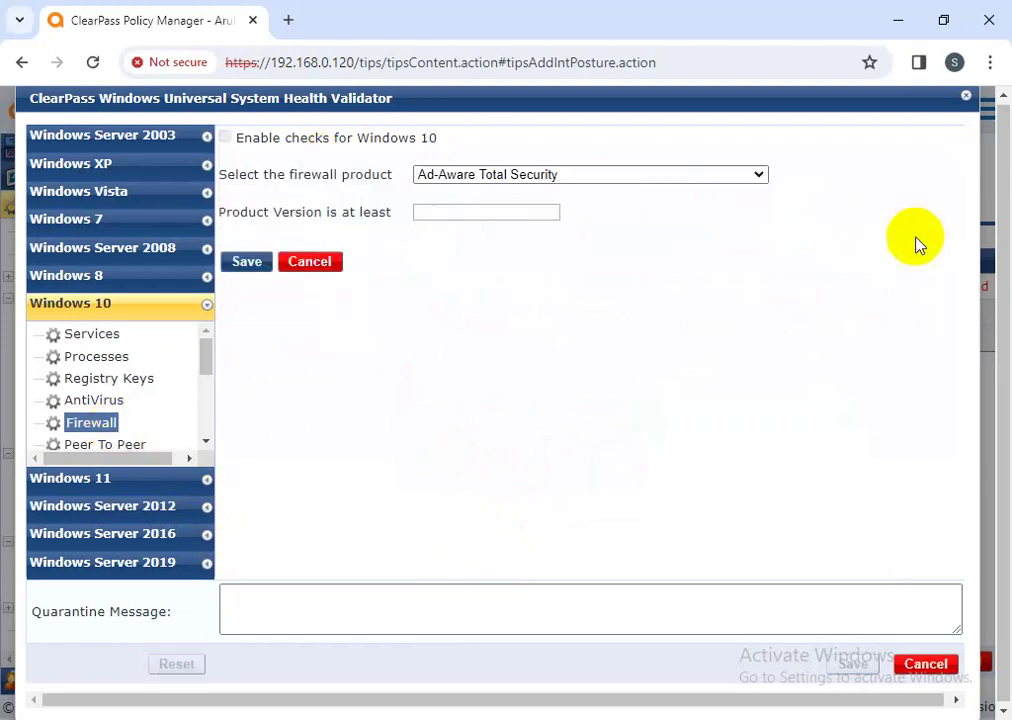
pyautogui.click(524, 176)
pyautogui.scroll(-10, 547, 340)
pyautogui.scroll(-15, 570, 375)
pyautogui.click(425, 418)
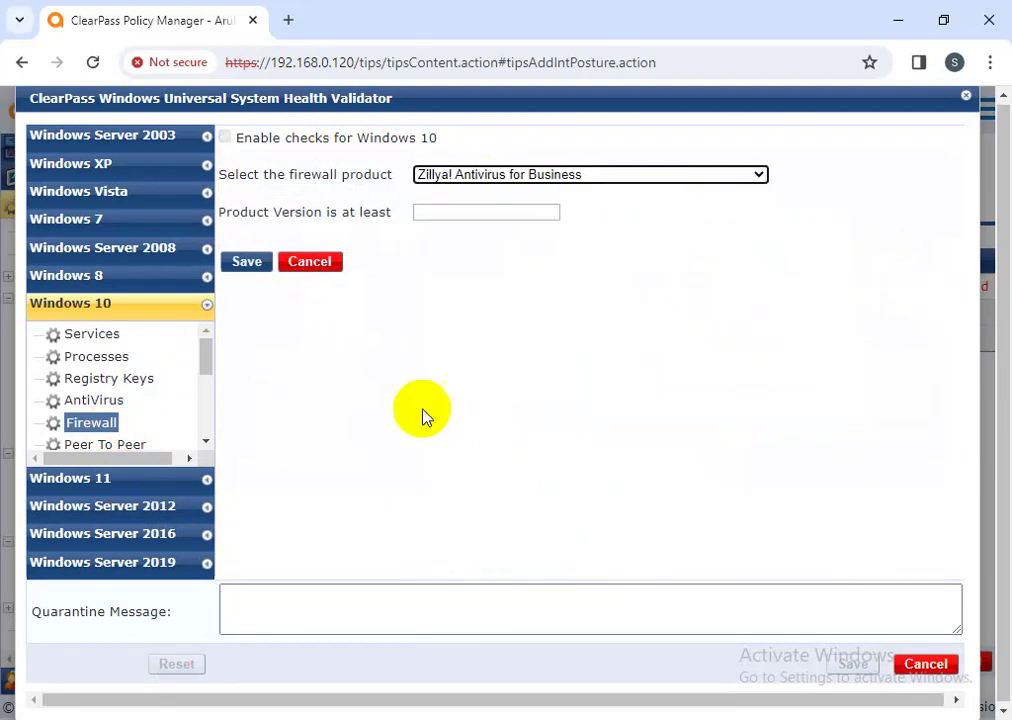
pyautogui.click(434, 214)
pyautogui.click(490, 255)
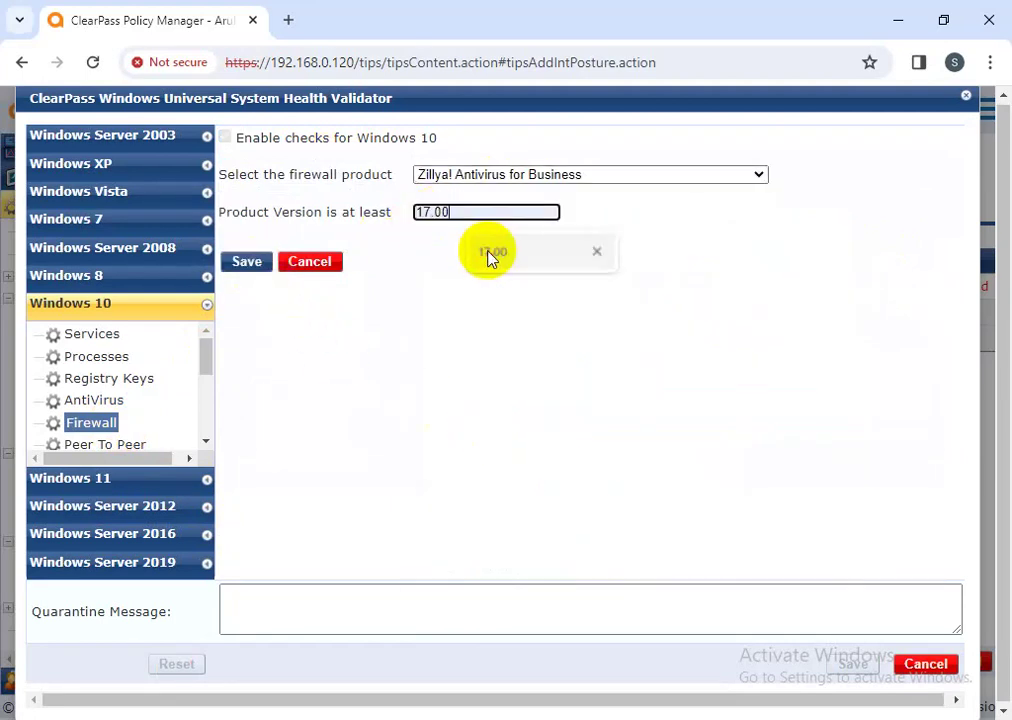
pyautogui.click(262, 263)
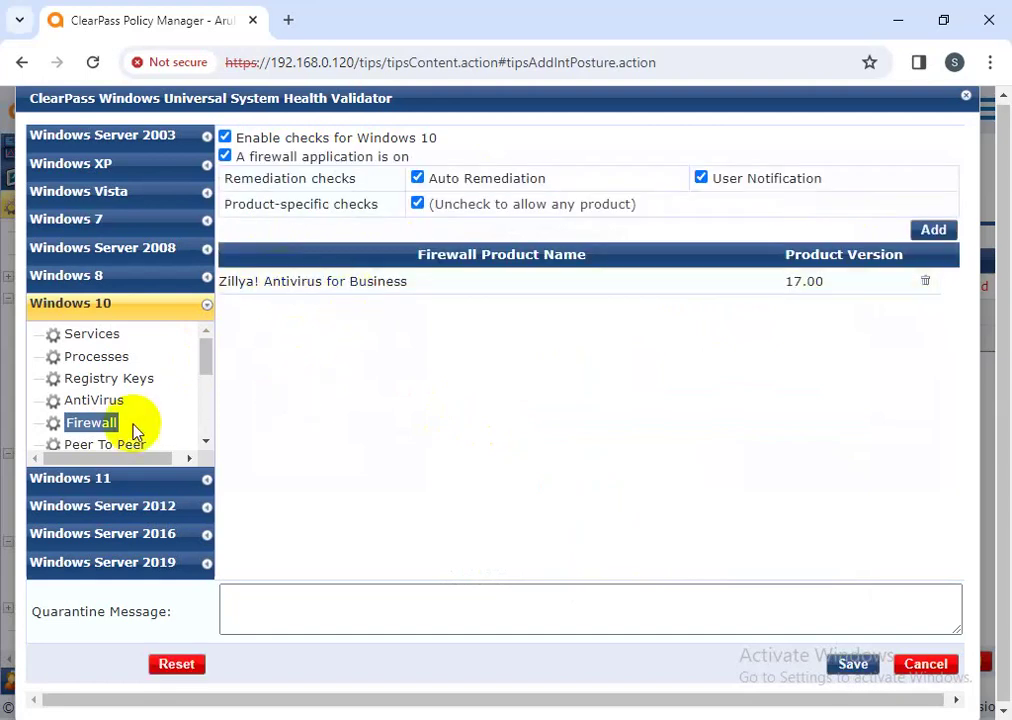
# Enable the Windows 10 peer to peer check, add µTorrent to the applications to stop and save the validator configuration.
pyautogui.scroll(-1, 131, 432)
pyautogui.click(108, 347)
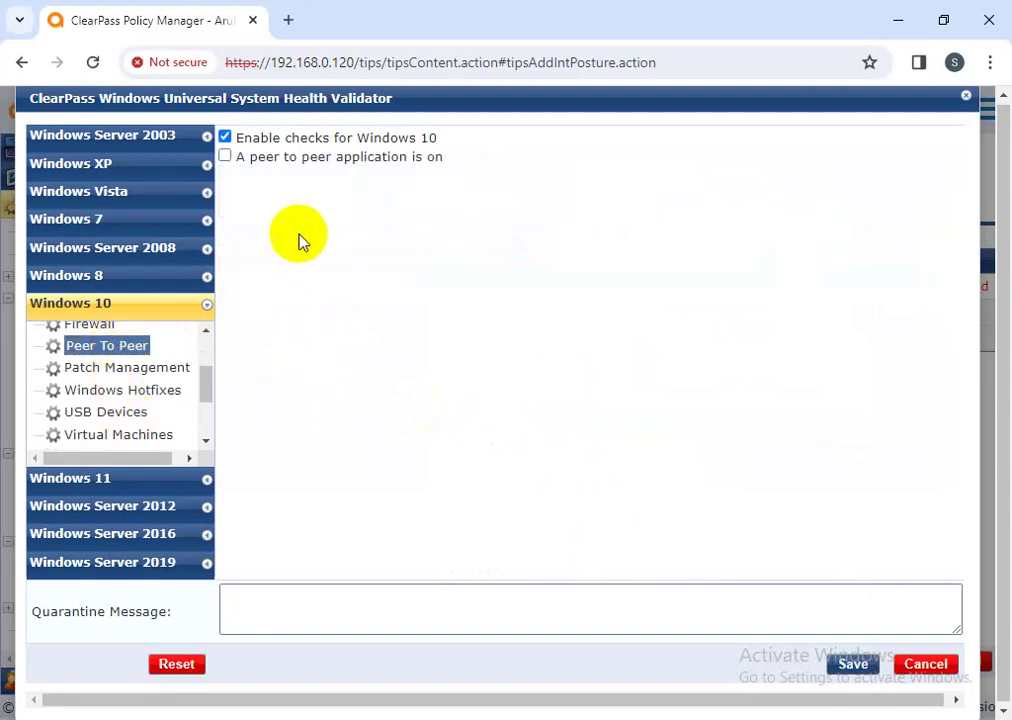
pyautogui.click(297, 158)
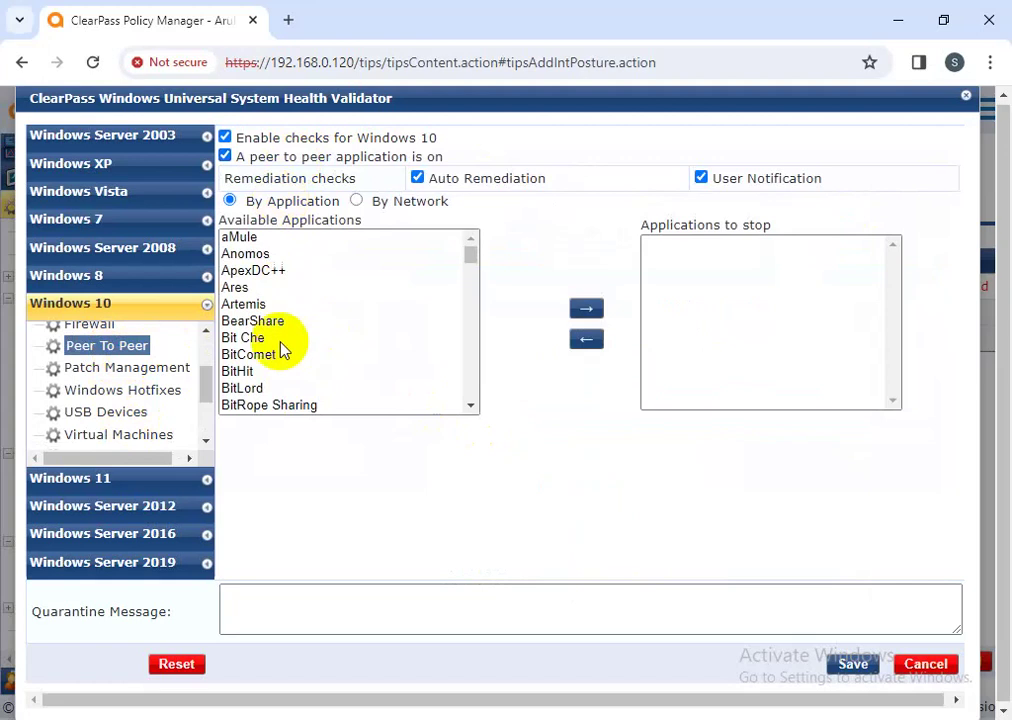
pyautogui.scroll(-10, 283, 350)
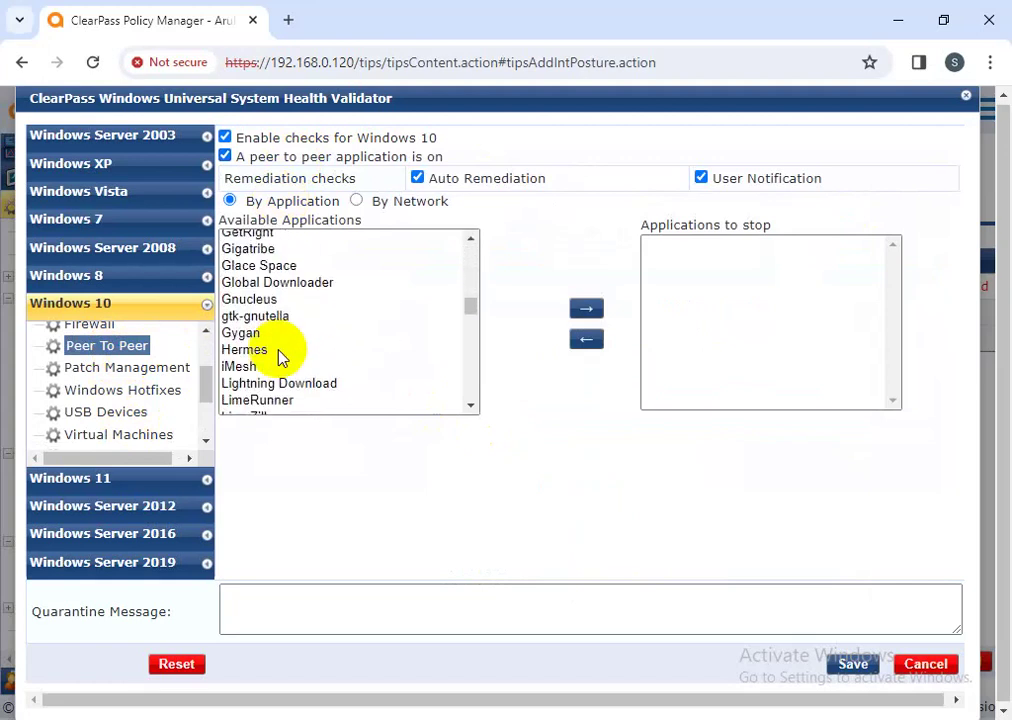
pyautogui.scroll(-10, 278, 360)
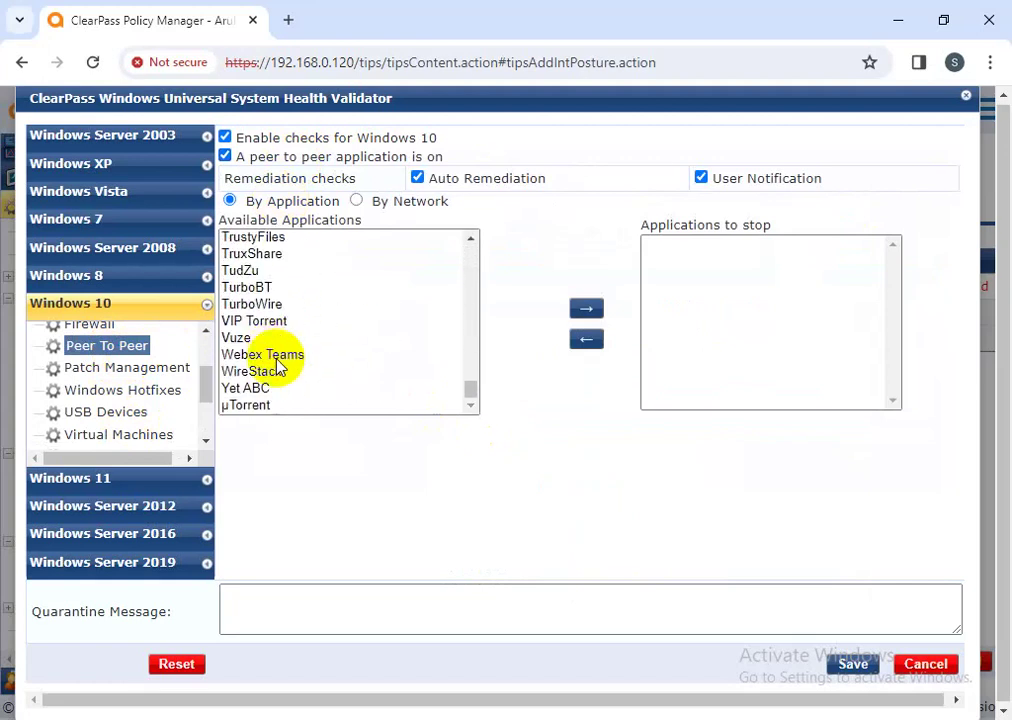
pyautogui.moveTo(779, 225); pyautogui.dragTo(630, 224)
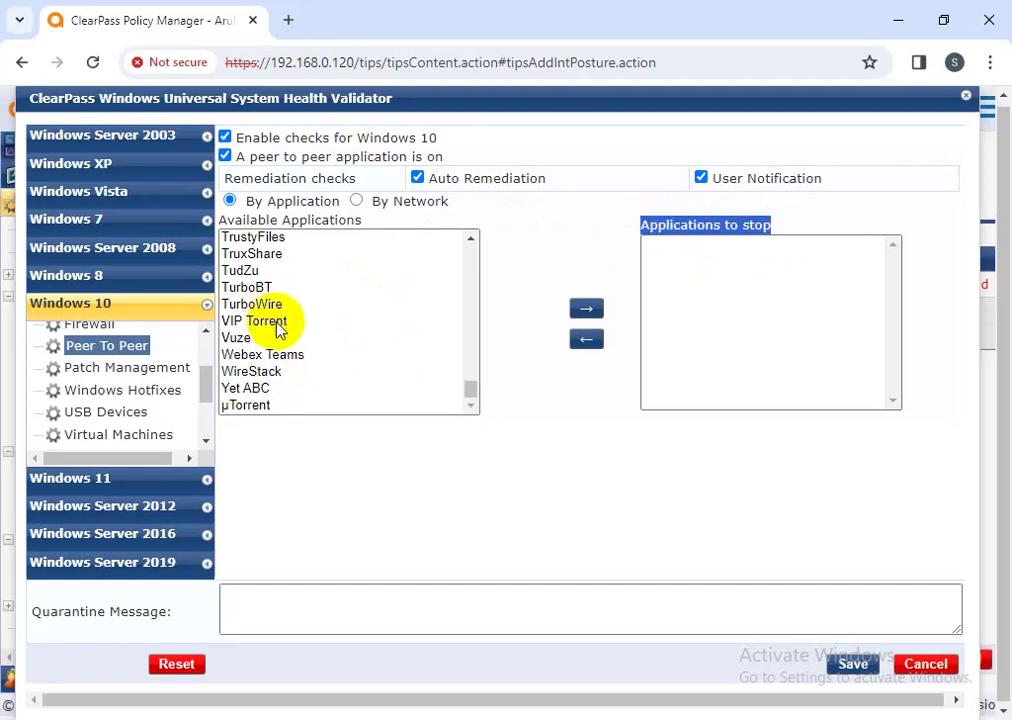
pyautogui.click(263, 408)
pyautogui.click(587, 307)
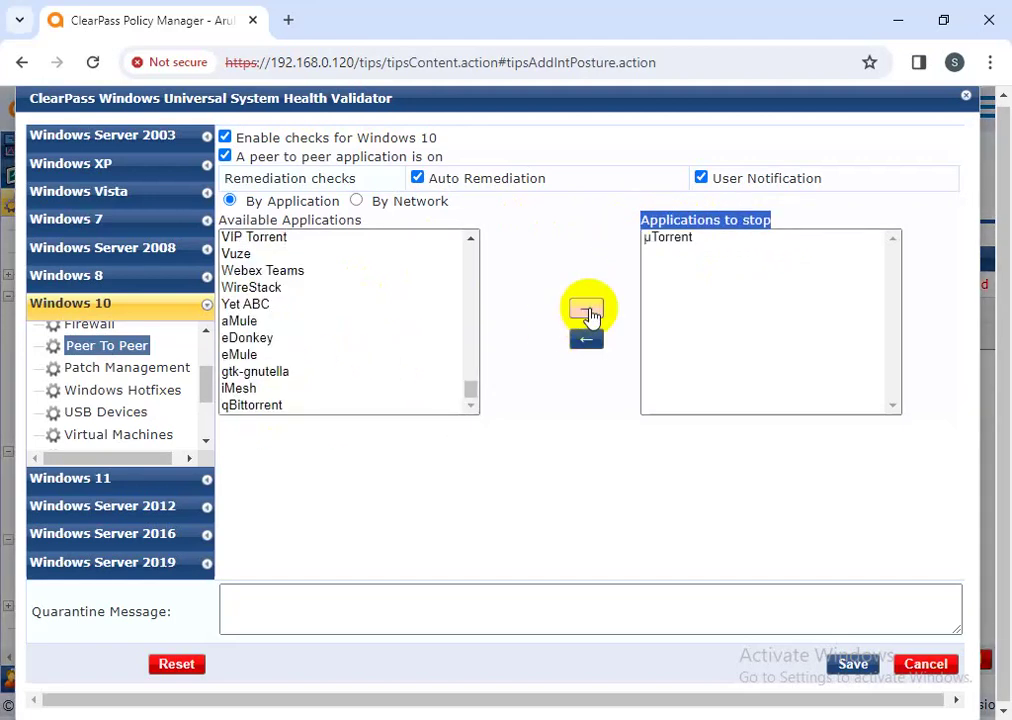
pyautogui.click(852, 665)
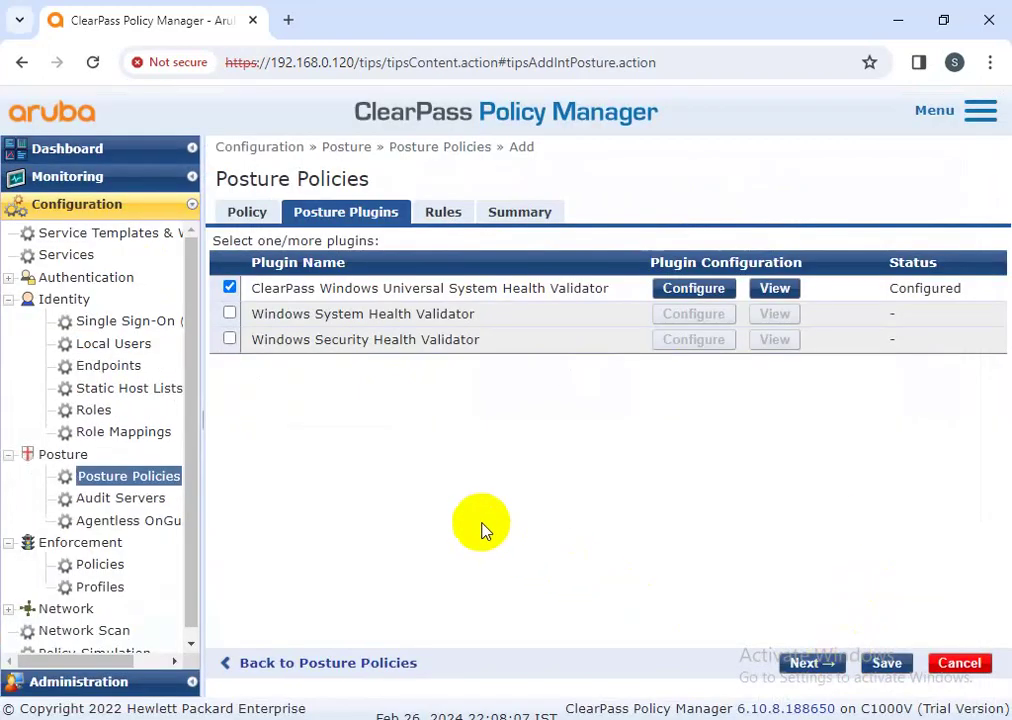
# Reopen the Windows Universal System Health Validator configuration, enable the Windows 10 patch management check and open a new product entry.
pyautogui.click(688, 300)
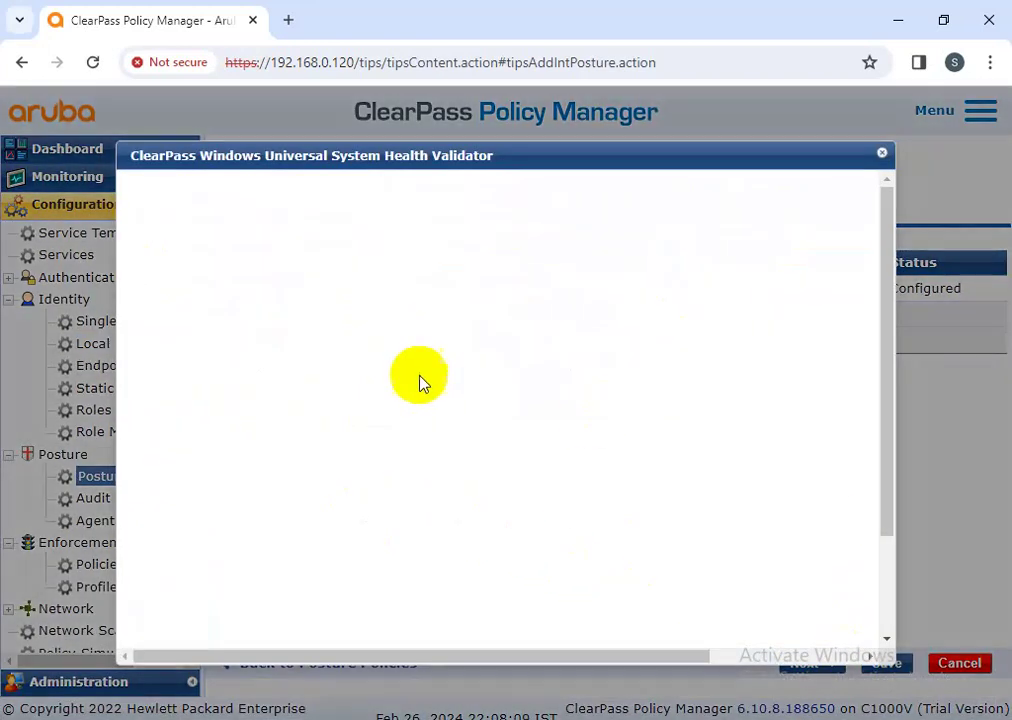
pyautogui.click(318, 482)
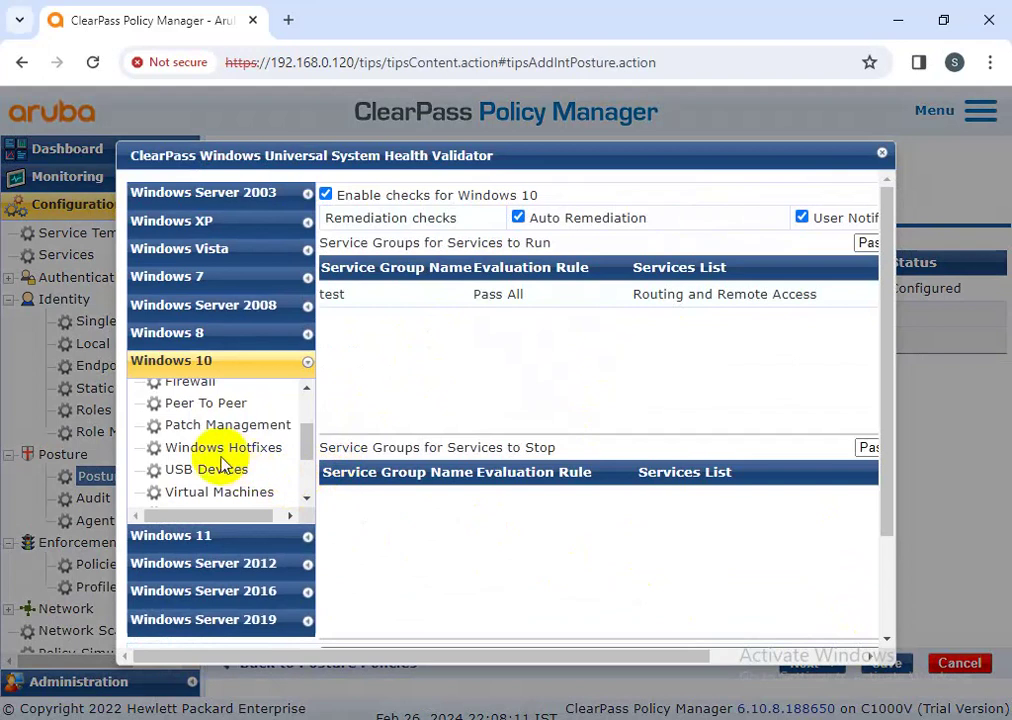
pyautogui.click(205, 428)
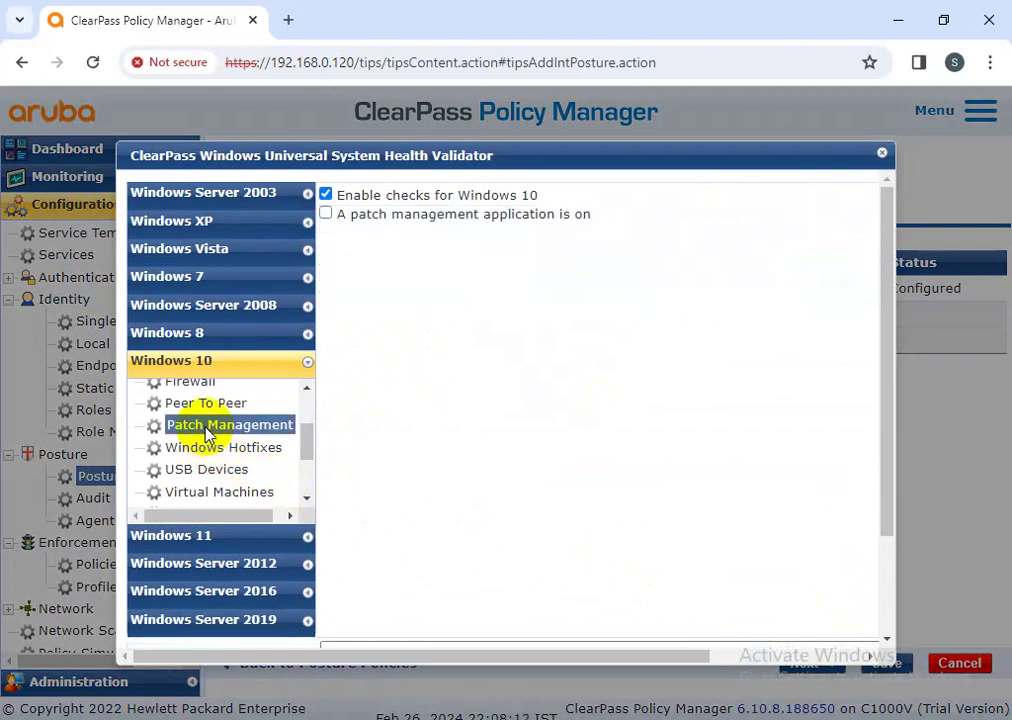
pyautogui.click(366, 215)
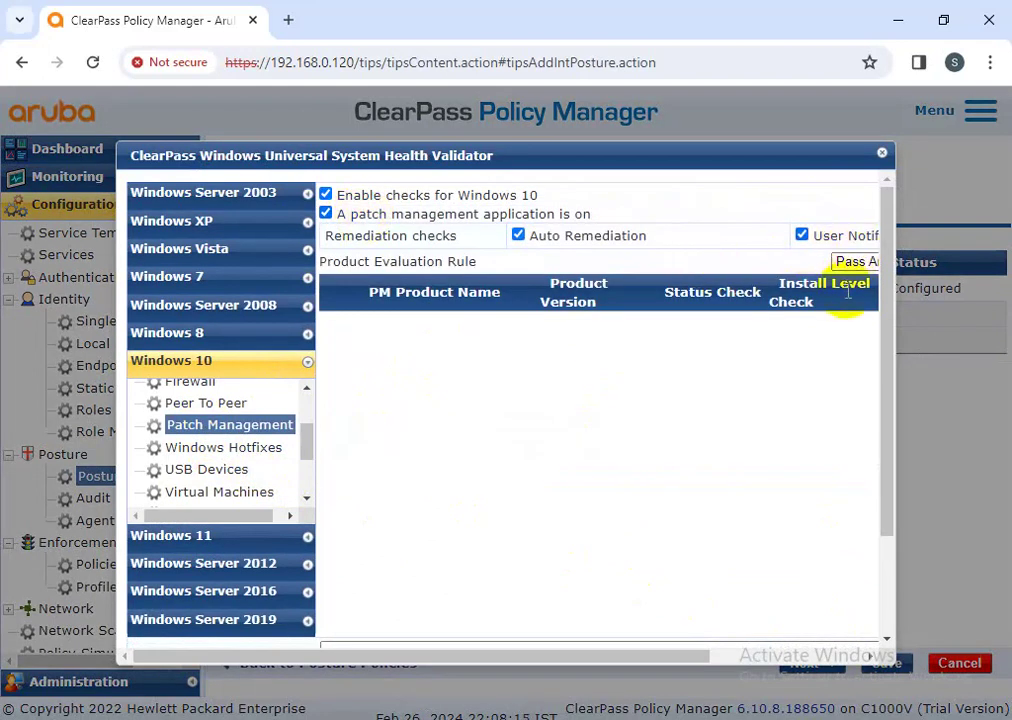
pyautogui.moveTo(671, 657); pyautogui.dragTo(840, 655)
pyautogui.click(832, 264)
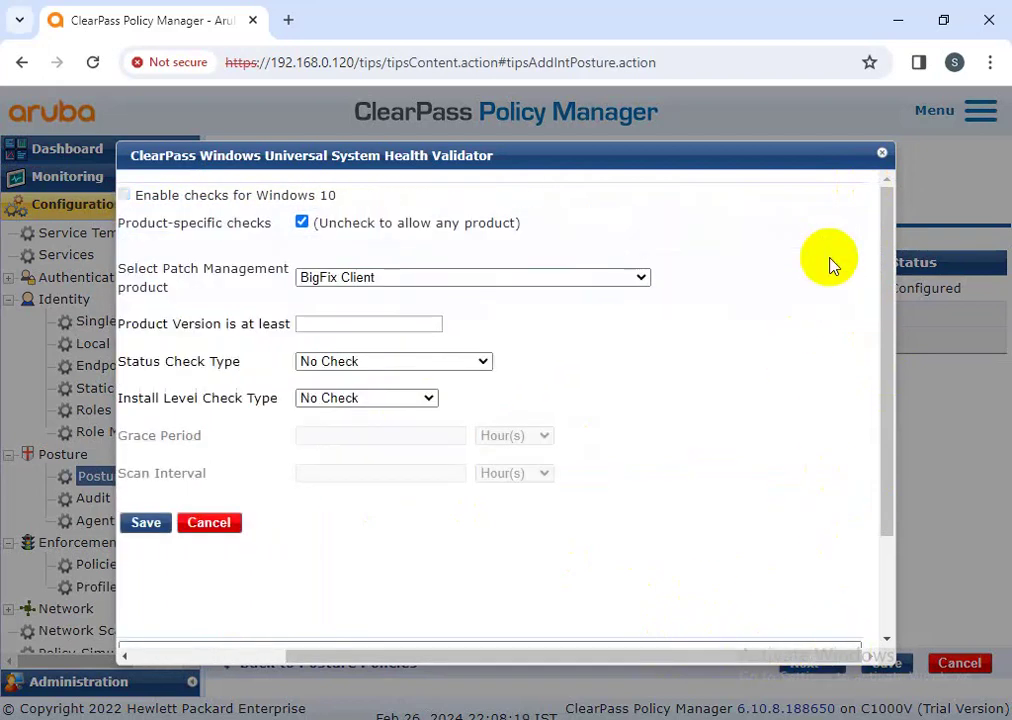
# Choose Windows Update Agent with product version at least 6.667667, status check type Enabled and install level check type All.
pyautogui.click(425, 277)
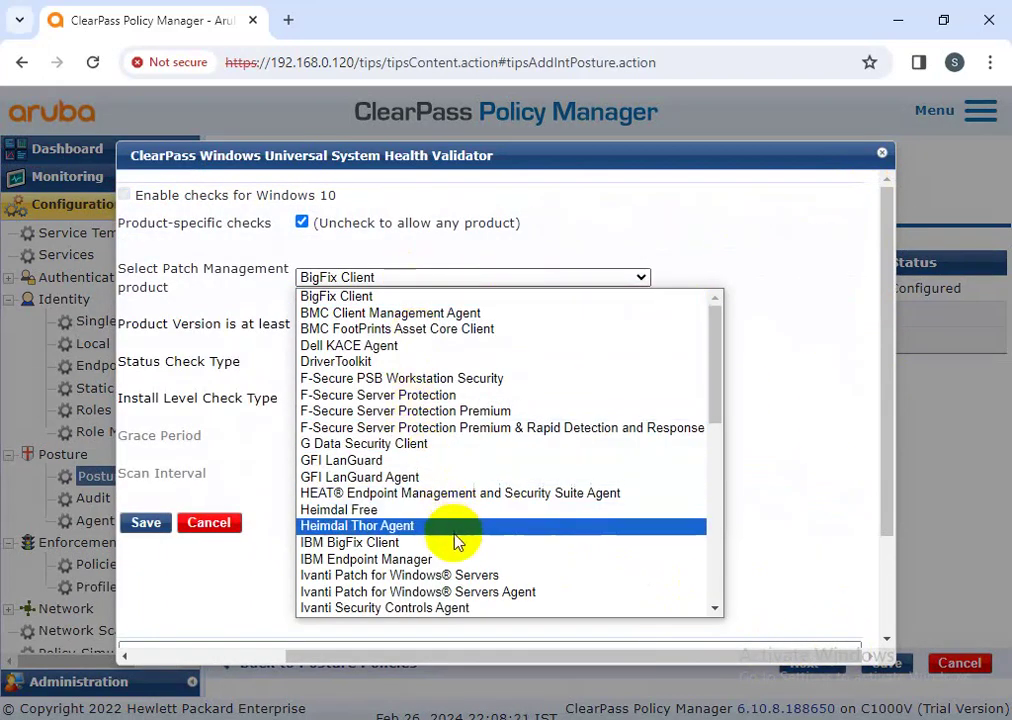
pyautogui.scroll(-10, 457, 550)
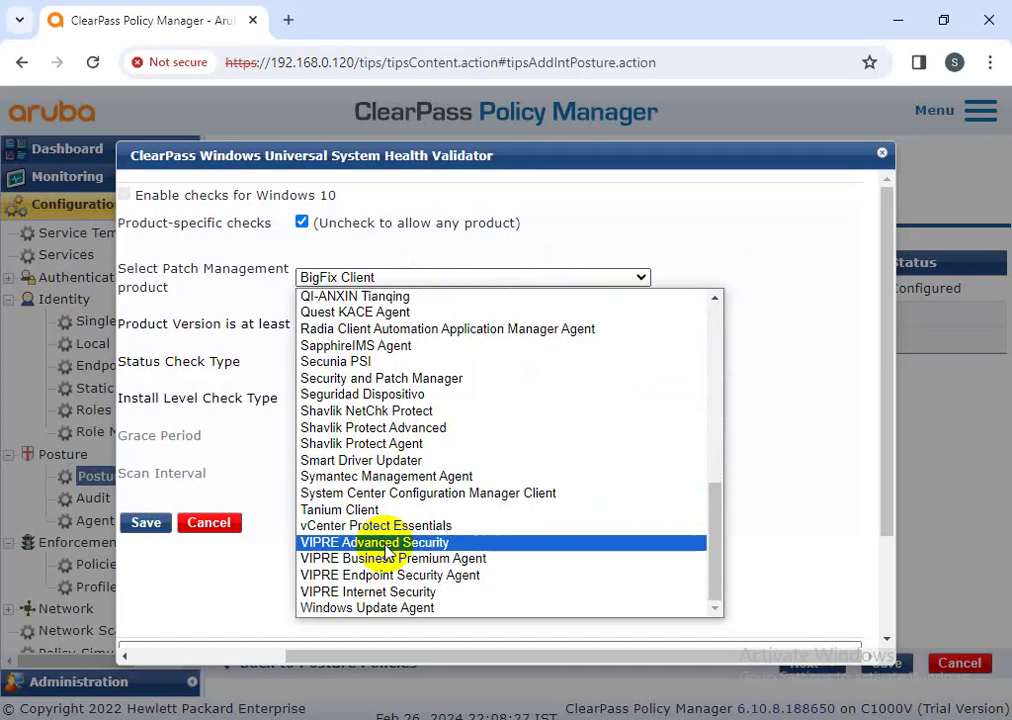
pyautogui.click(430, 608)
pyautogui.click(350, 323)
pyautogui.click(386, 366)
pyautogui.click(384, 364)
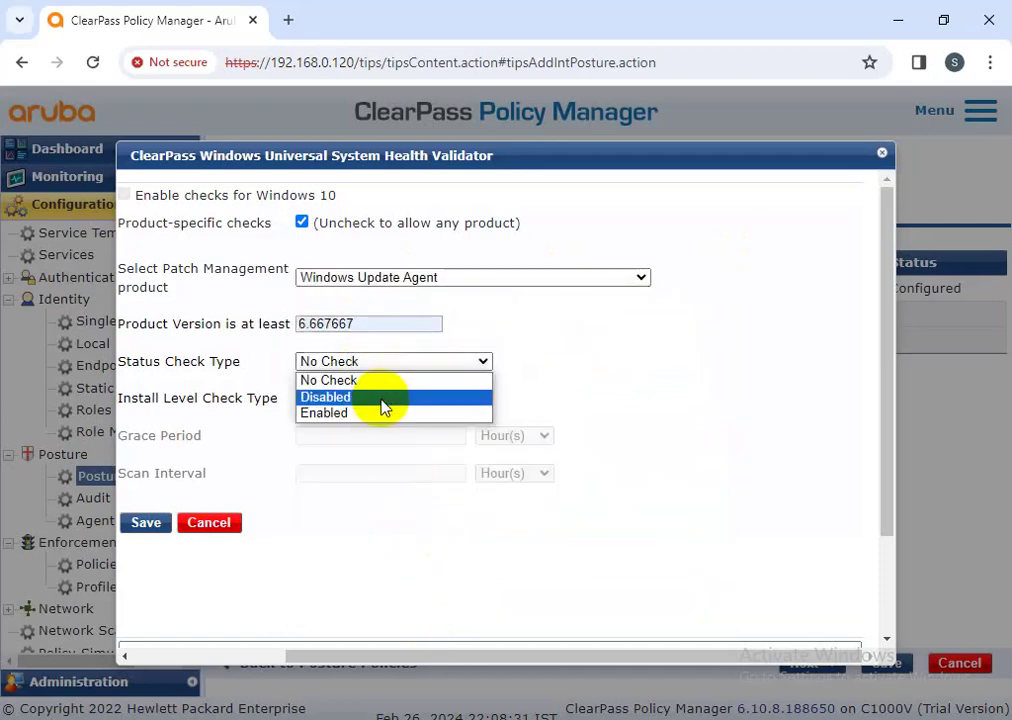
pyautogui.click(378, 417)
pyautogui.click(375, 400)
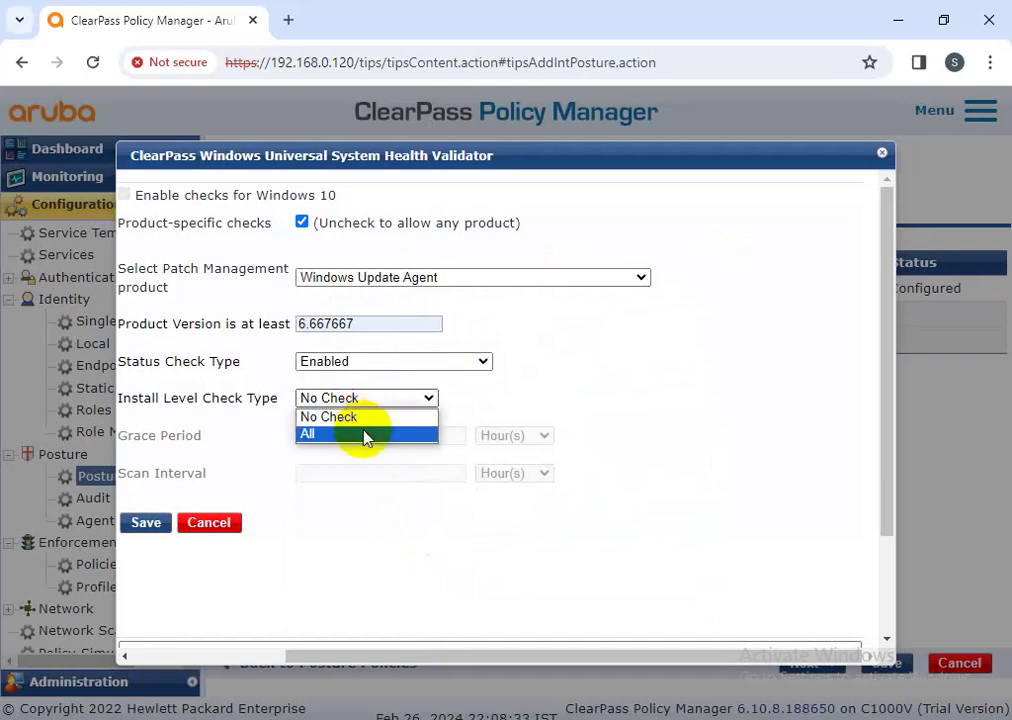
pyautogui.click(364, 433)
pyautogui.moveTo(540, 658); pyautogui.dragTo(307, 660)
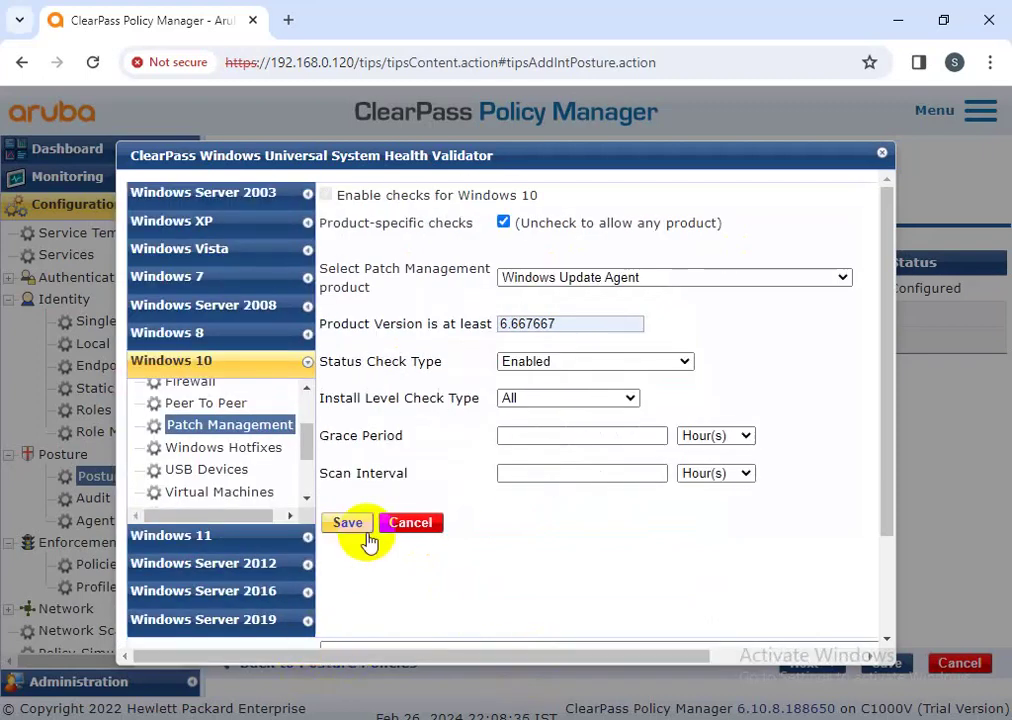
# Add a Windows 10 hotfixes group to be present and name it test.
pyautogui.click(252, 457)
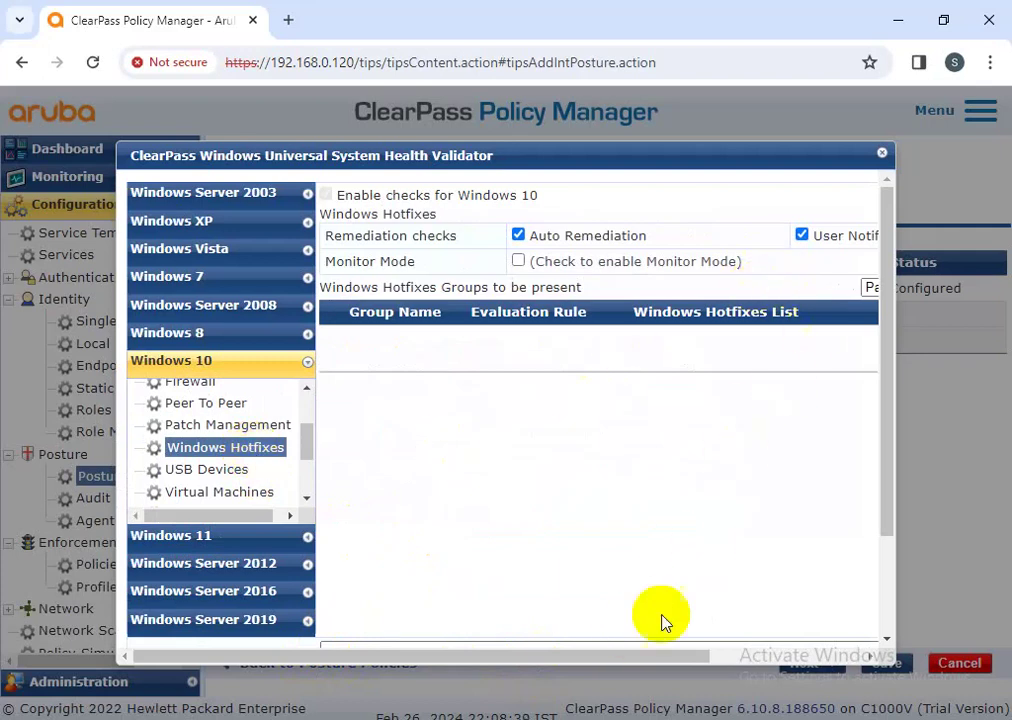
pyautogui.moveTo(603, 660); pyautogui.dragTo(808, 590)
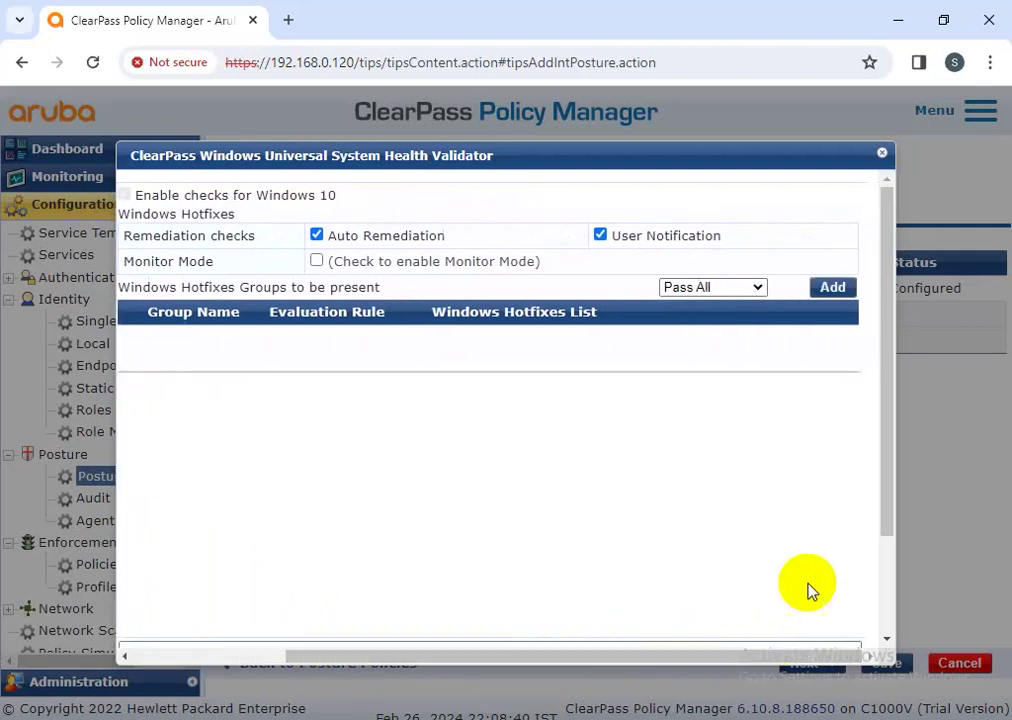
pyautogui.click(831, 290)
pyautogui.click(498, 270)
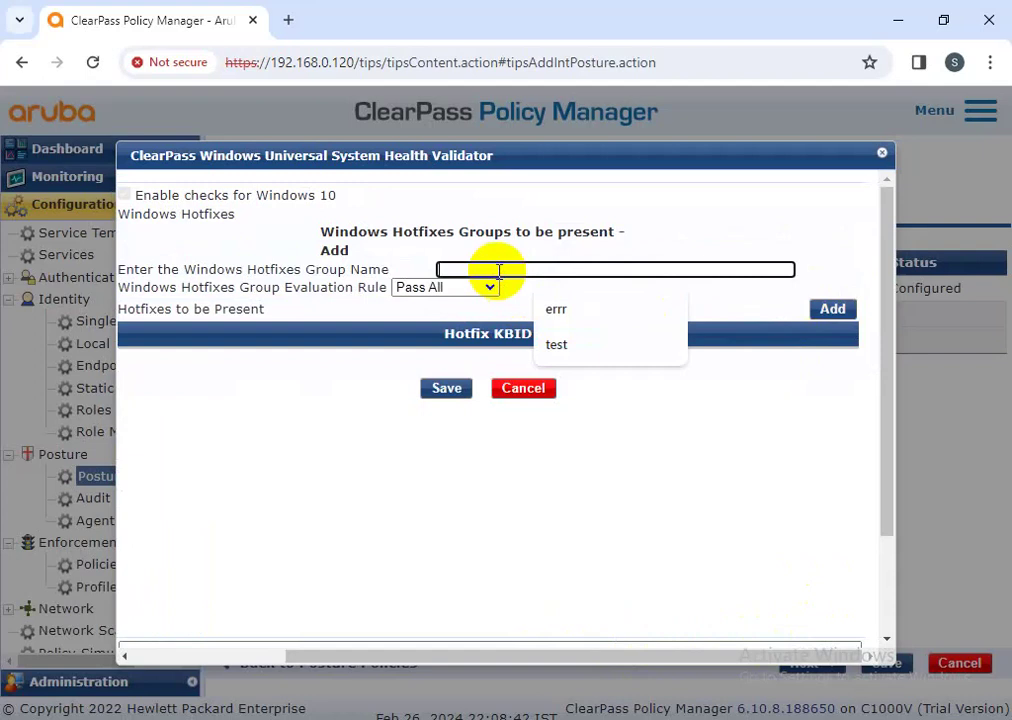
pyautogui.click(583, 347)
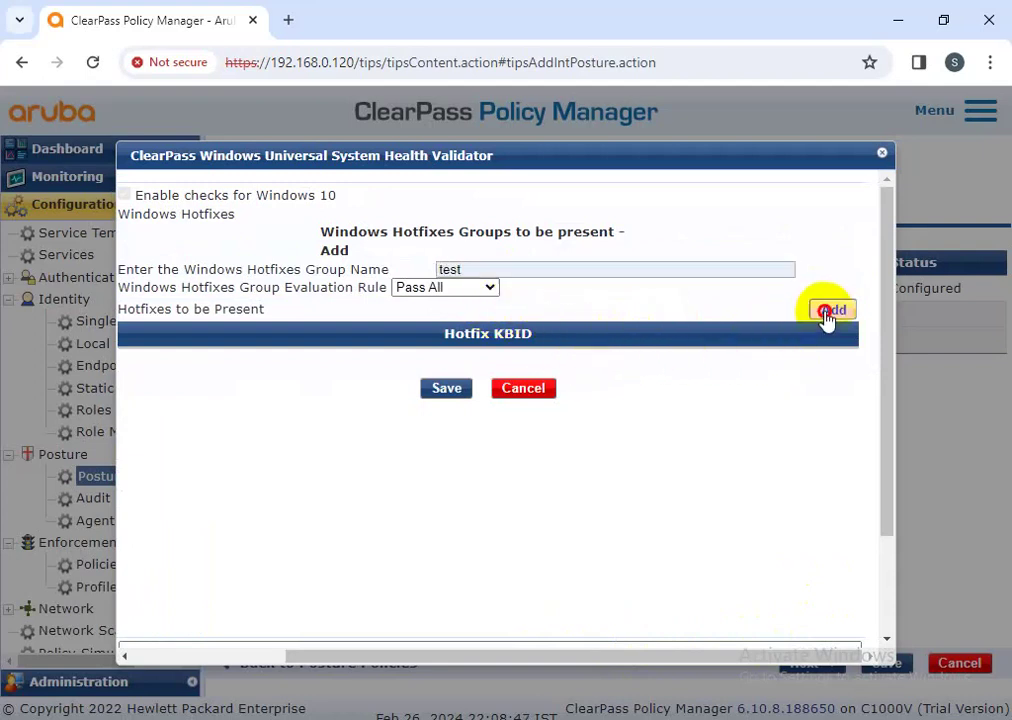
# Add the critical hotfixes KB3097617, KB3105211 and KB3081444 to the group's hotfixes to be present and save the selection.
pyautogui.click(828, 312)
pyautogui.click(357, 302)
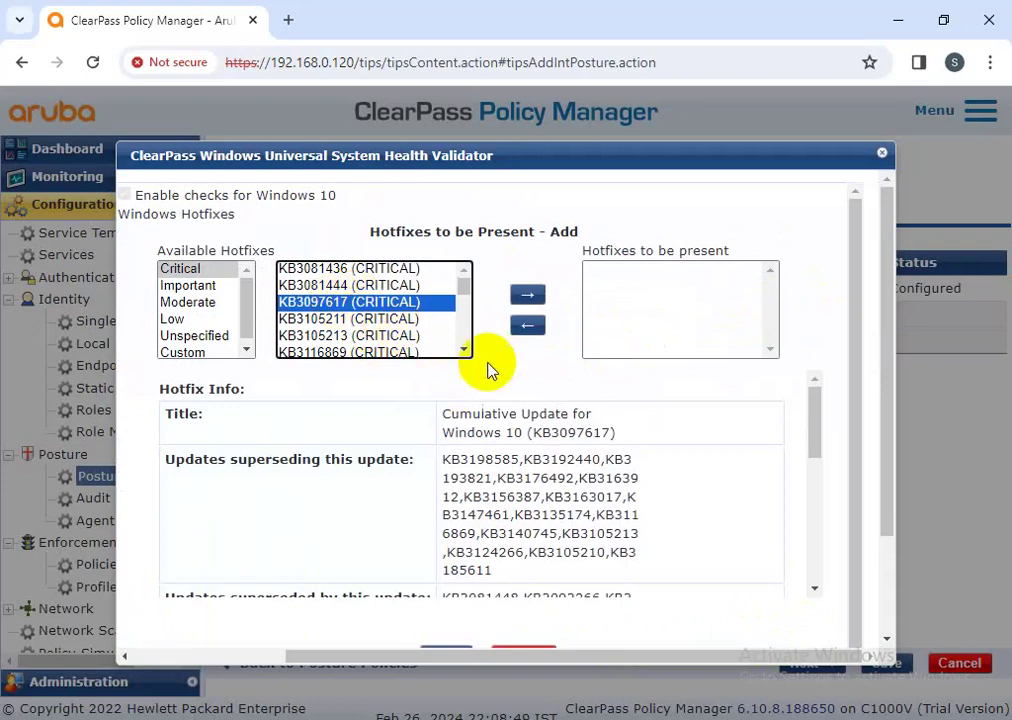
pyautogui.click(527, 294)
pyautogui.click(528, 325)
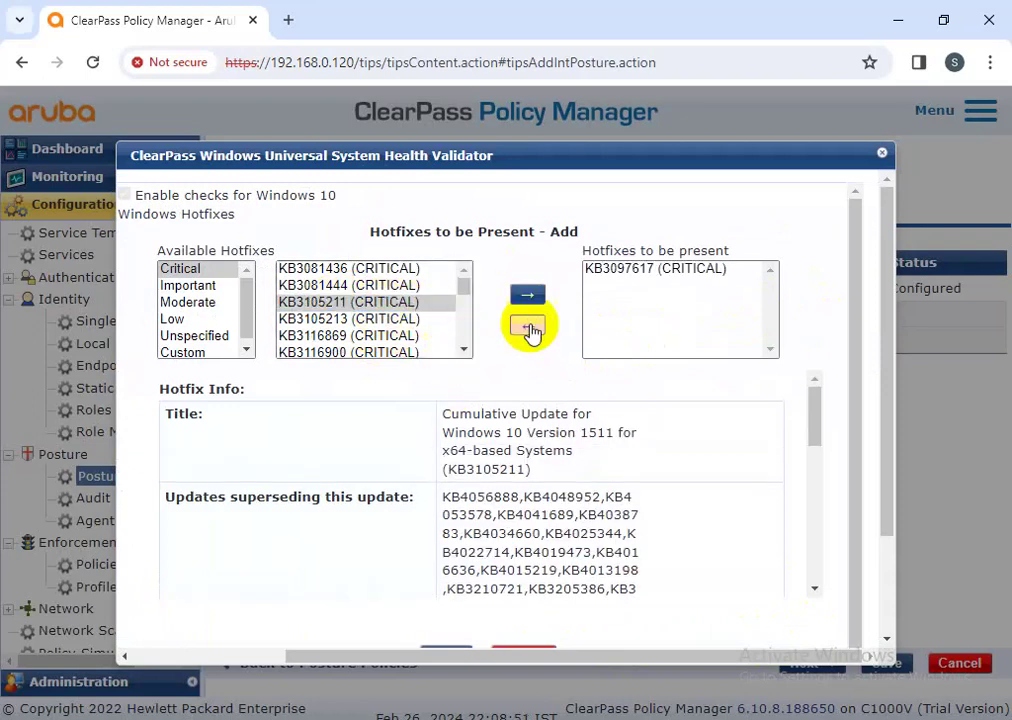
pyautogui.click(417, 307)
pyautogui.click(528, 298)
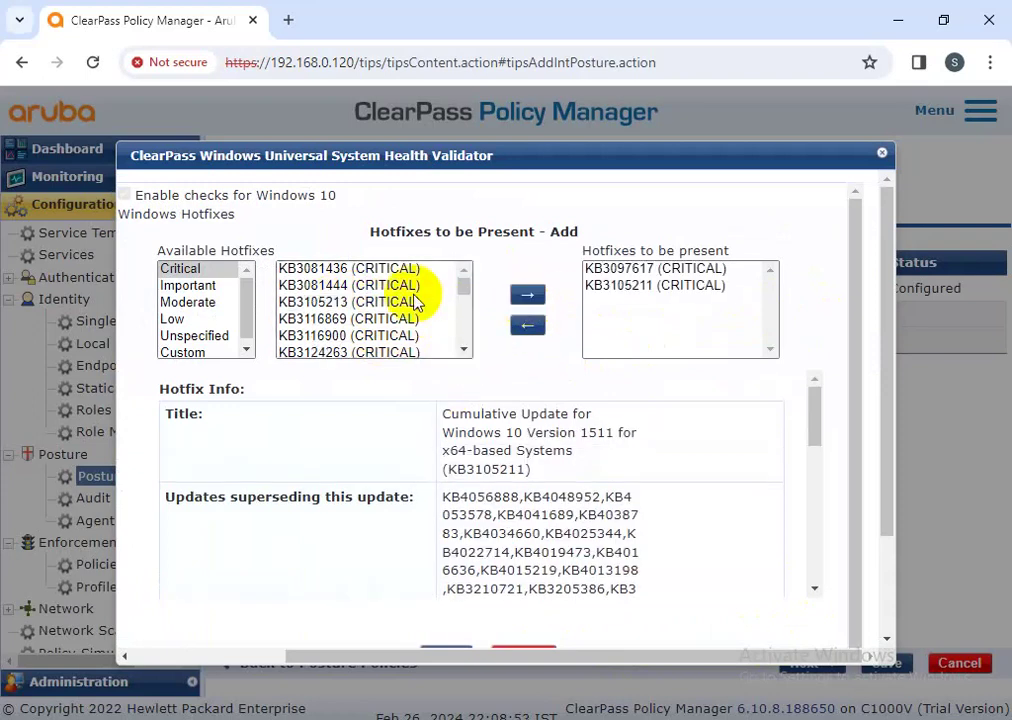
pyautogui.click(445, 287)
pyautogui.click(527, 296)
pyautogui.scroll(-3, 782, 380)
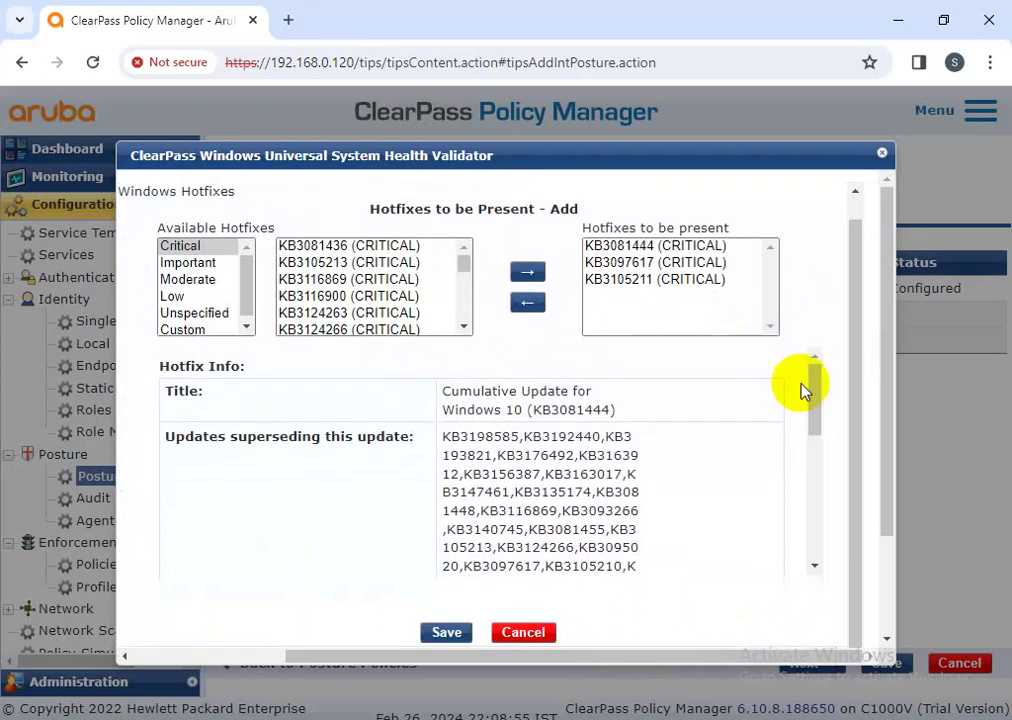
pyautogui.click(445, 506)
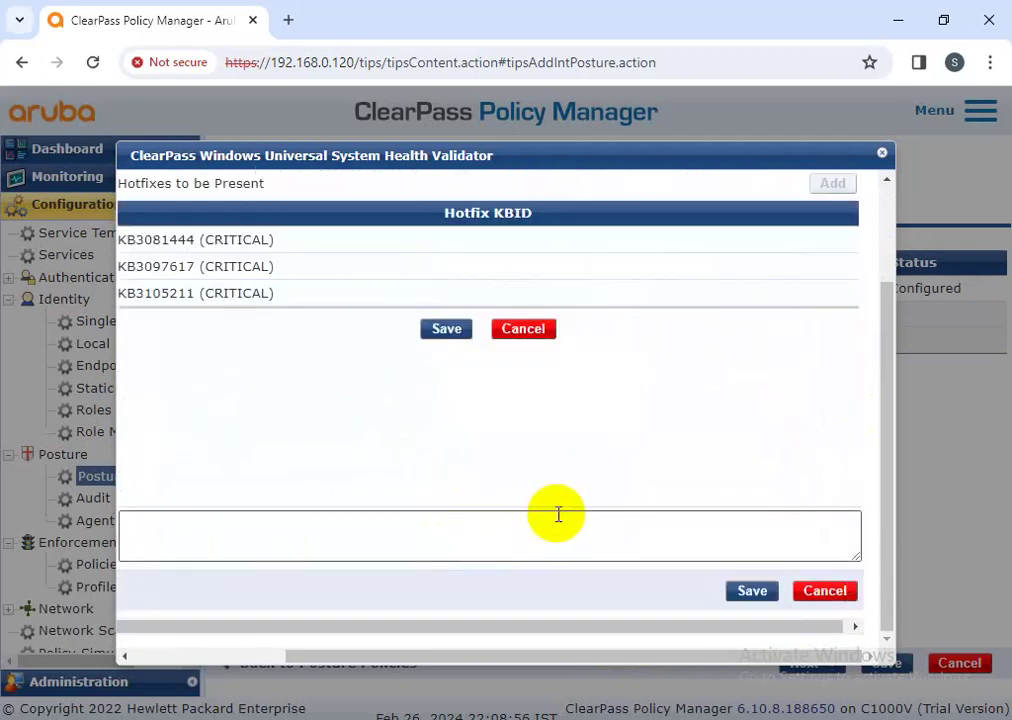
# Save the test hotfixes group, try to save the validator configuration and close it.
pyautogui.click(450, 334)
pyautogui.scroll(1, 680, 437)
pyautogui.scroll(3, 680, 437)
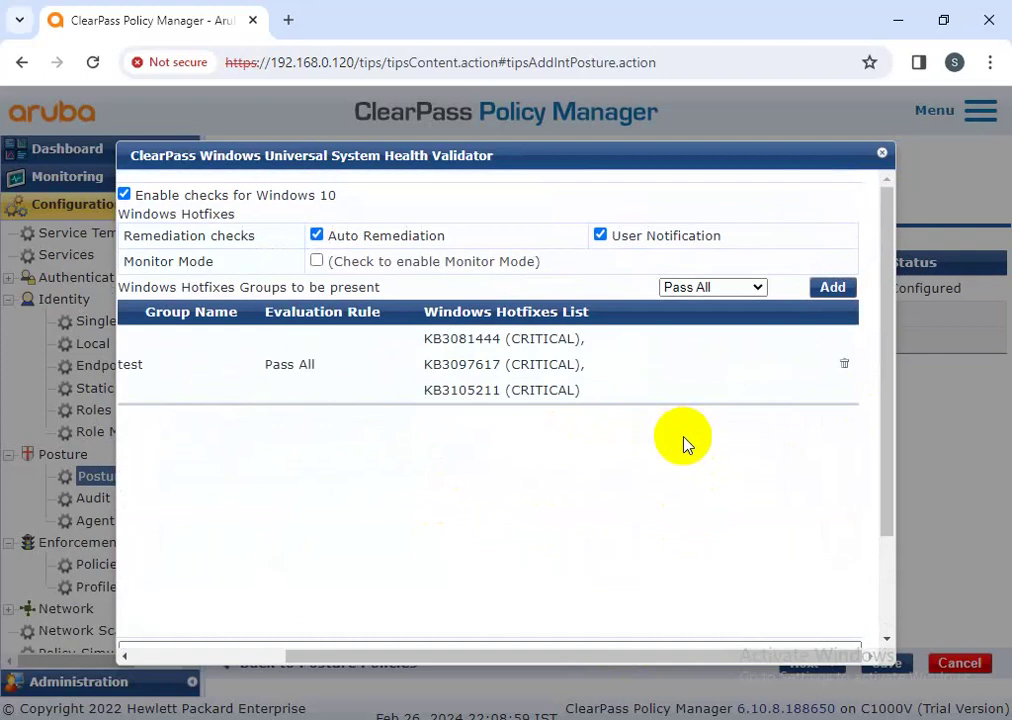
pyautogui.scroll(-4, 684, 443)
pyautogui.click(752, 592)
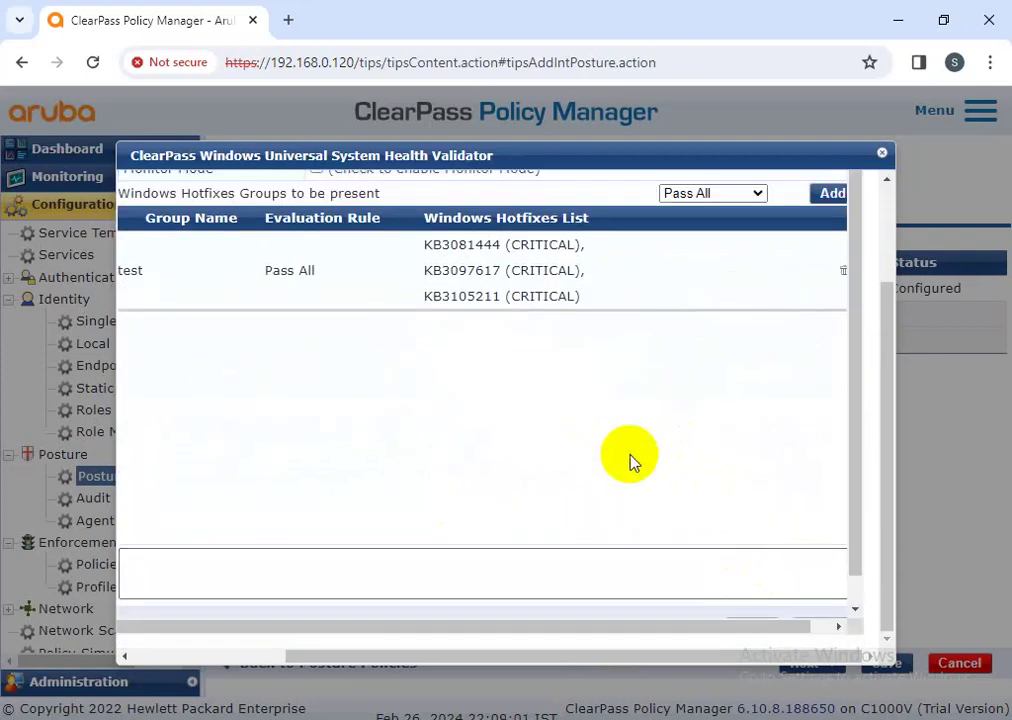
pyautogui.scroll(-1, 700, 485)
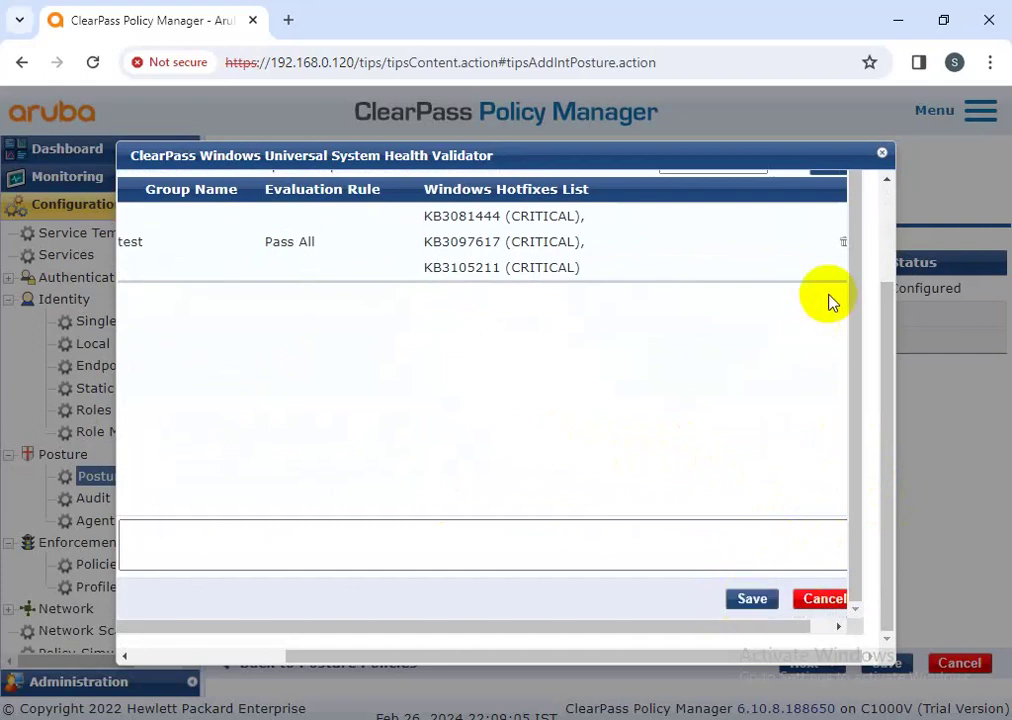
pyautogui.moveTo(884, 321); pyautogui.dragTo(899, 244)
pyautogui.scroll(-3, 815, 600)
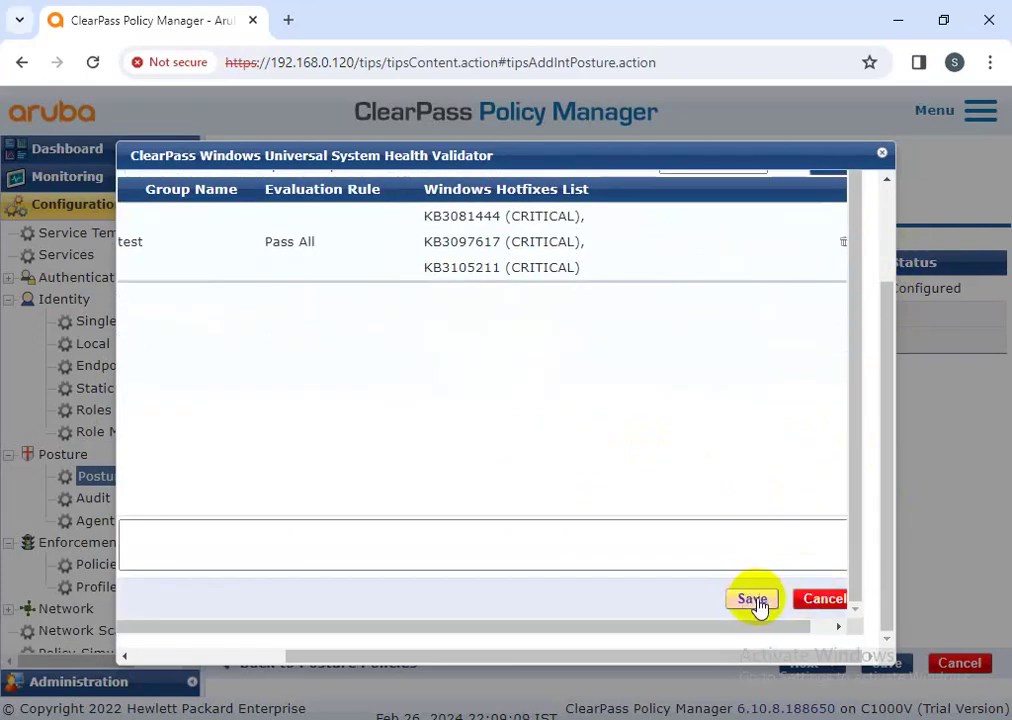
pyautogui.click(815, 600)
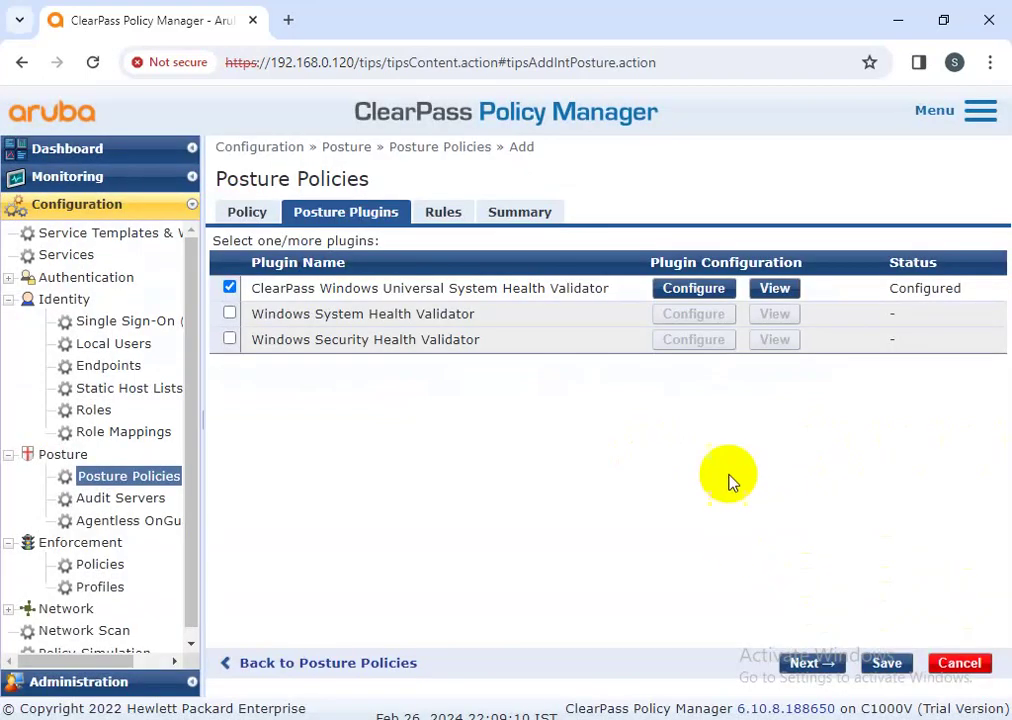
# Save the new posture policy and filter the policy list for names containing "testing".
pyautogui.click(885, 665)
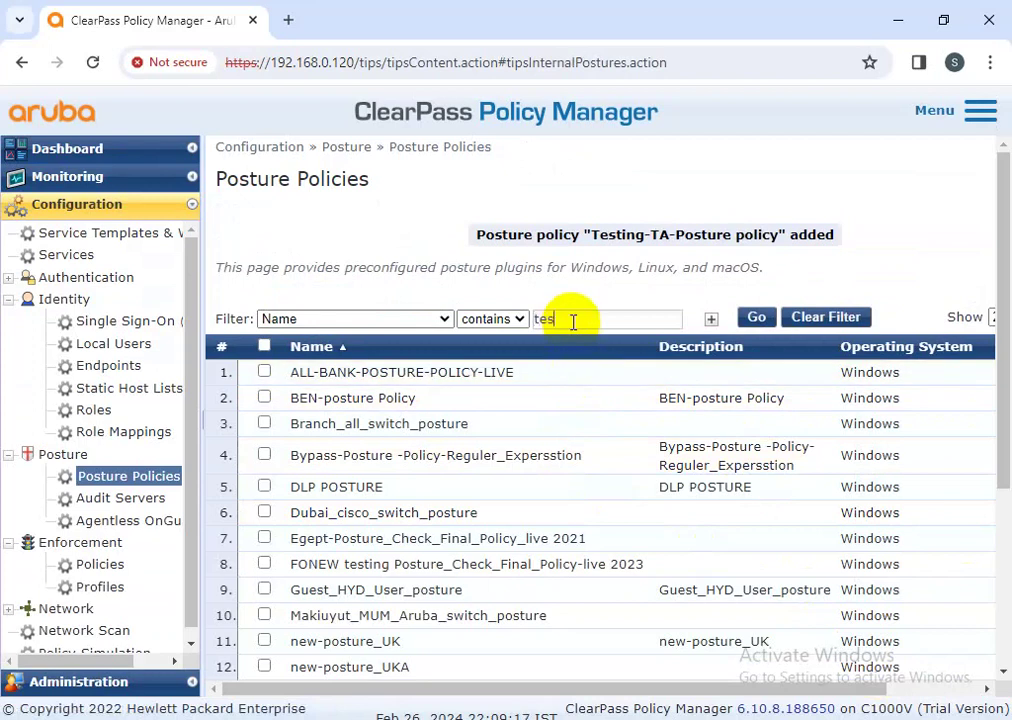
pyautogui.click(573, 319)
pyautogui.write('testing')
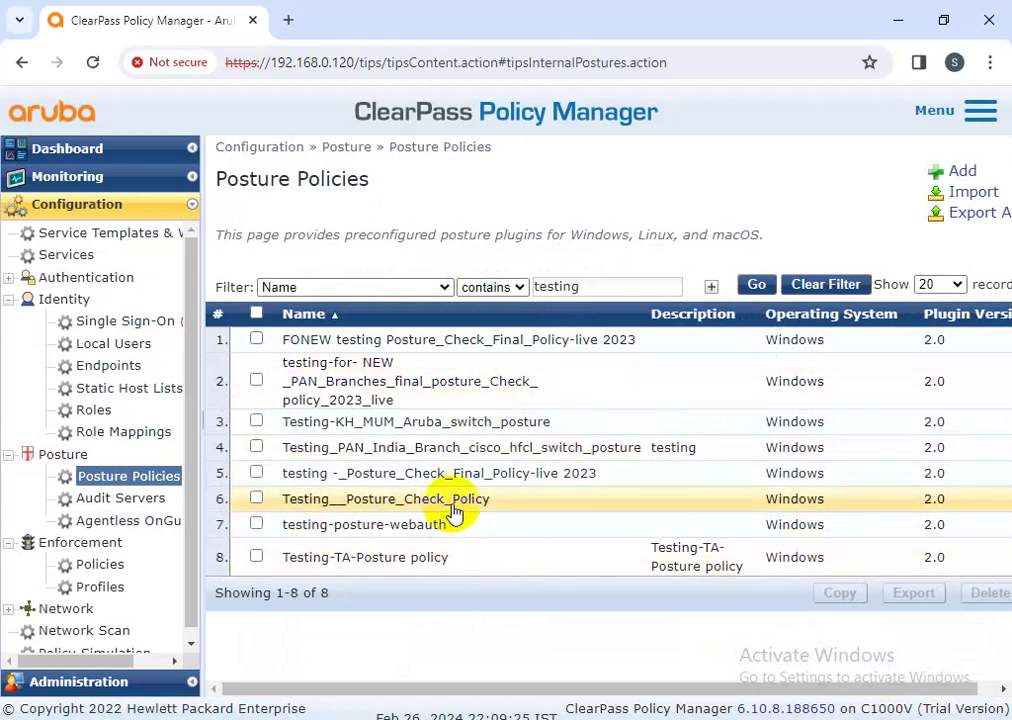
# Open the Testing__Posture_Check_Policy policy's Windows Universal System Health Validator configuration at the Windows 10 USB devices check.
pyautogui.click(455, 505)
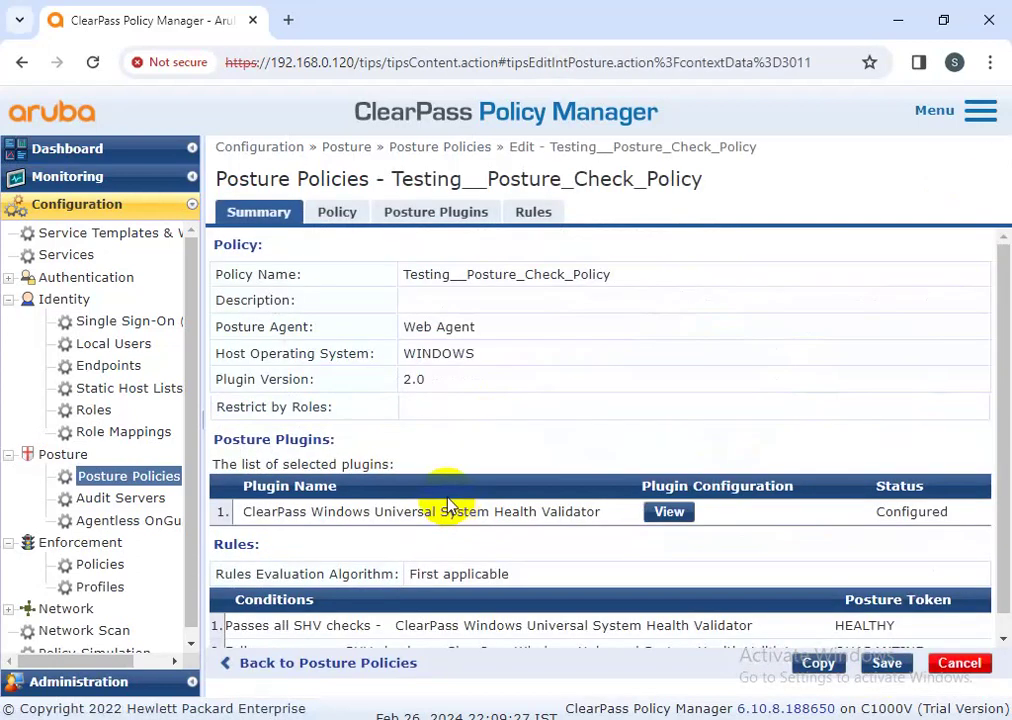
pyautogui.click(448, 215)
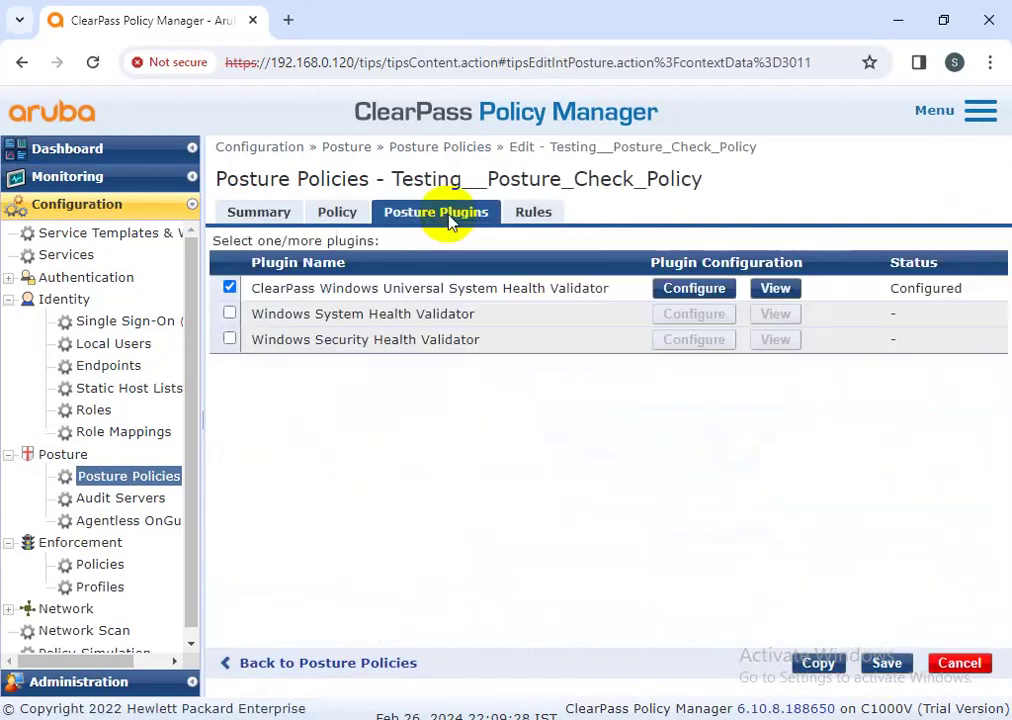
pyautogui.click(692, 289)
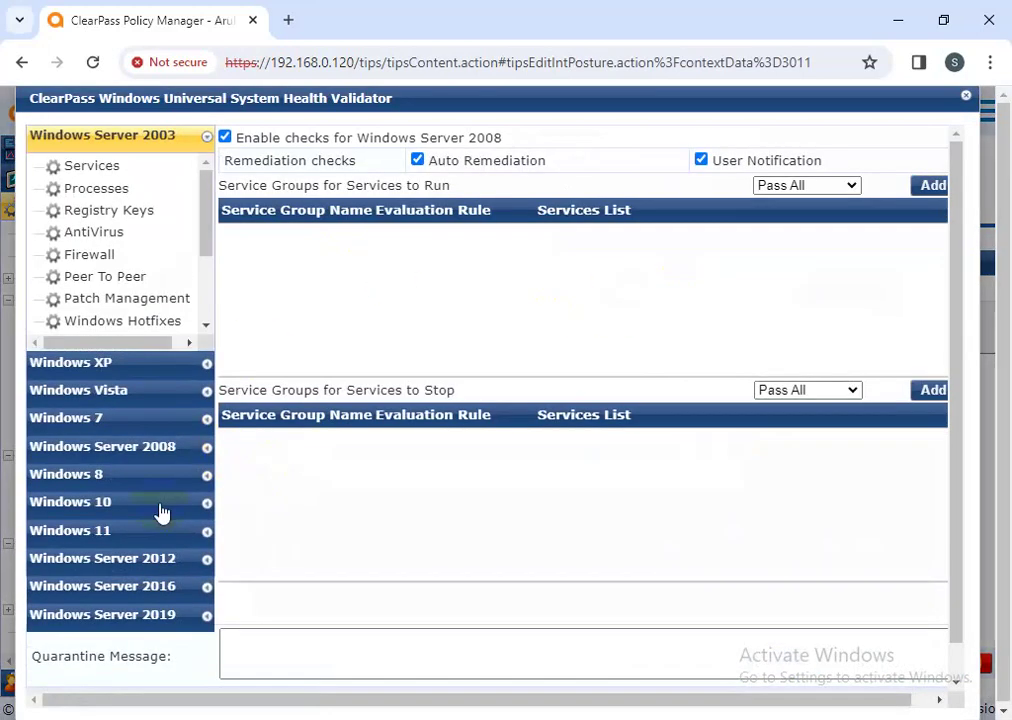
pyautogui.click(93, 451)
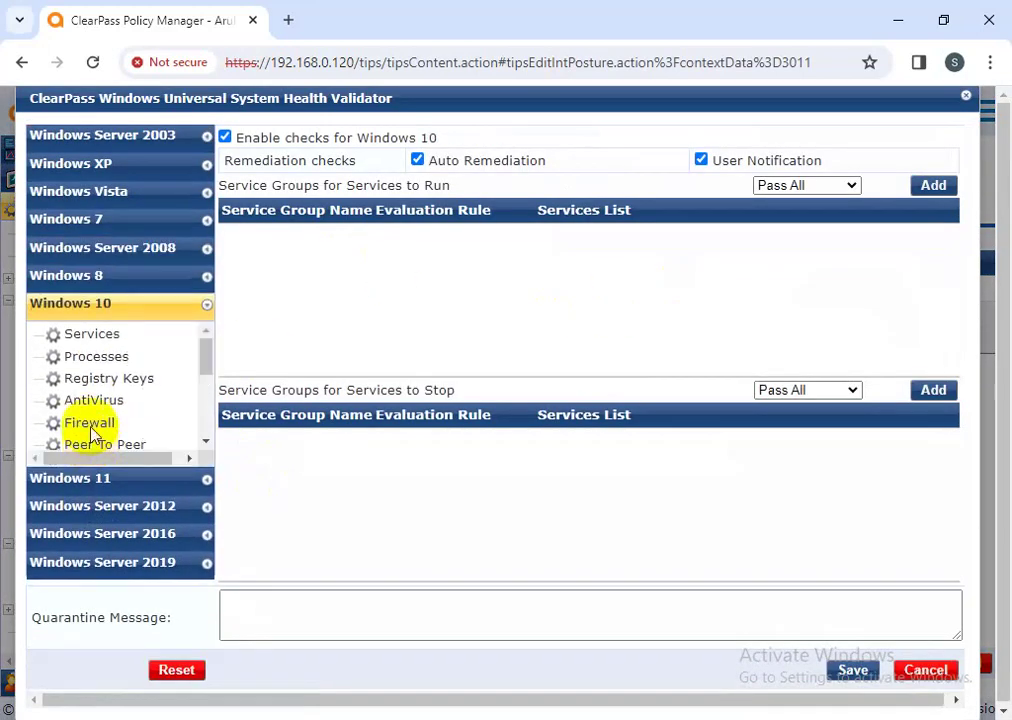
pyautogui.scroll(-2, 90, 428)
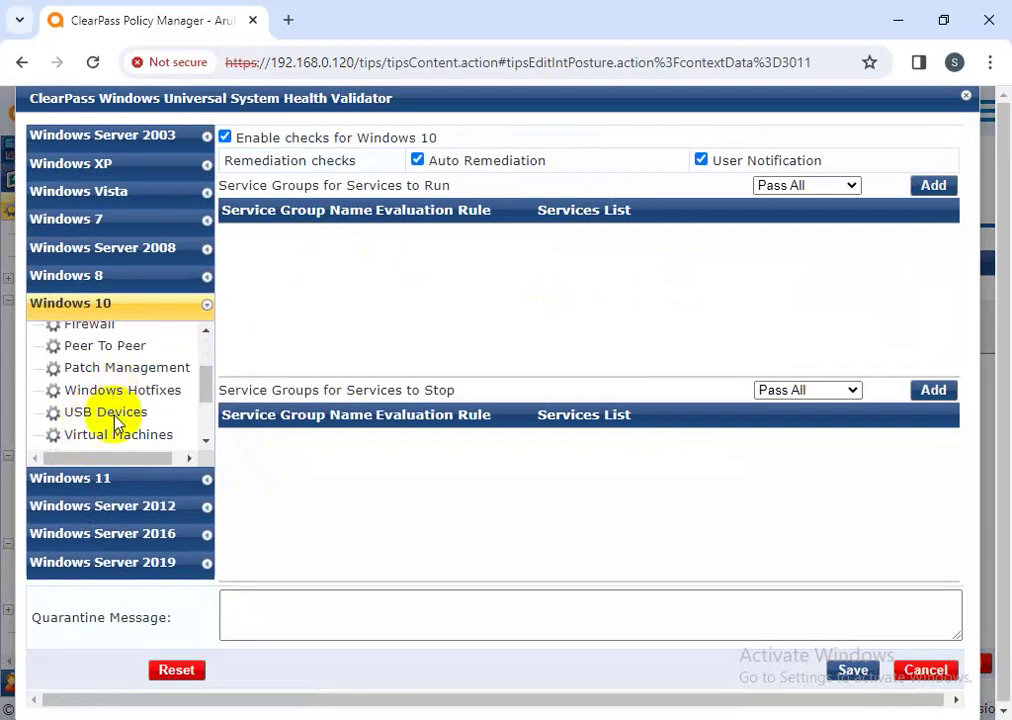
pyautogui.click(107, 414)
# Try the No Action and Remove options for USB mass storage remediation, ending on Disable USB Mass Storage devices.
pyautogui.click(337, 265)
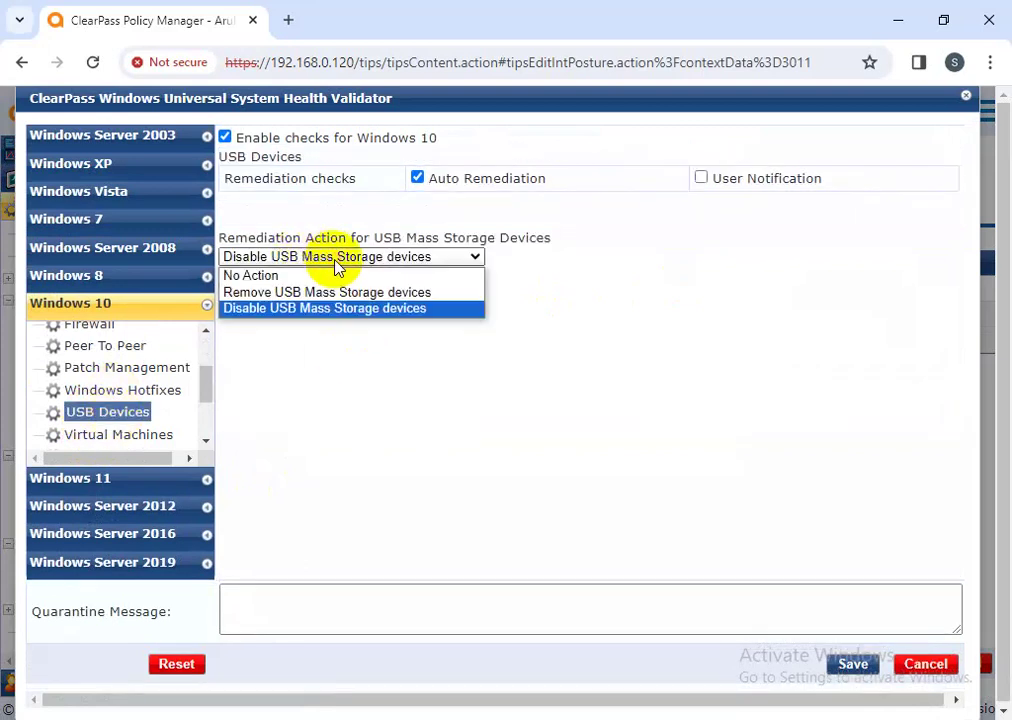
pyautogui.click(276, 307)
pyautogui.click(260, 259)
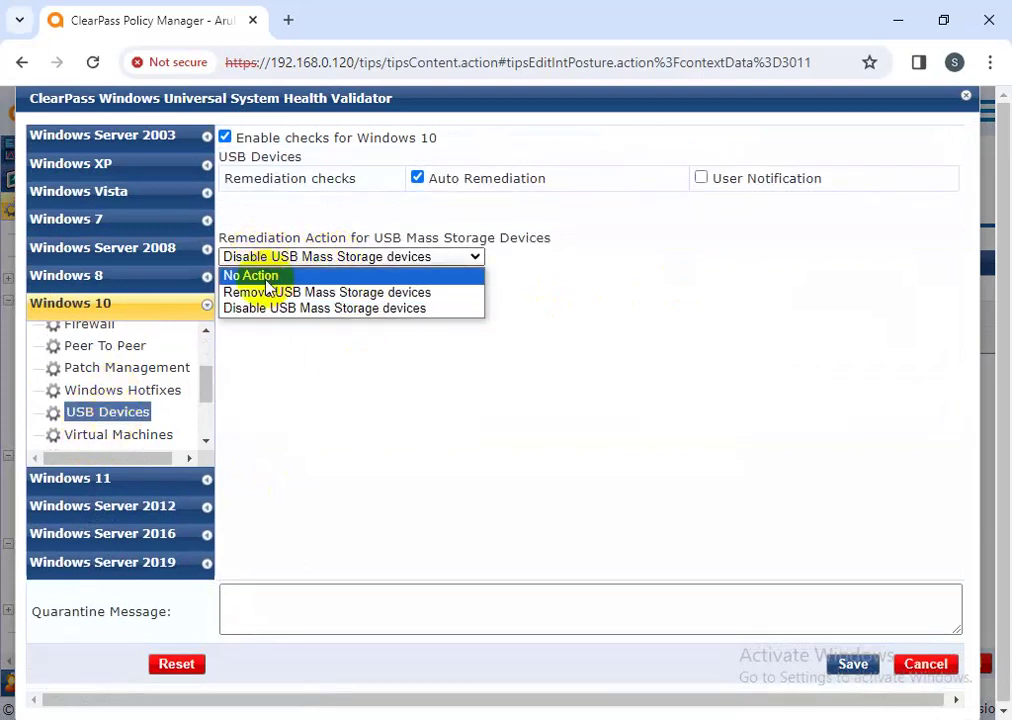
pyautogui.click(264, 276)
pyautogui.click(267, 258)
pyautogui.click(267, 280)
pyautogui.click(274, 259)
pyautogui.click(284, 294)
pyautogui.click(294, 257)
pyautogui.click(299, 310)
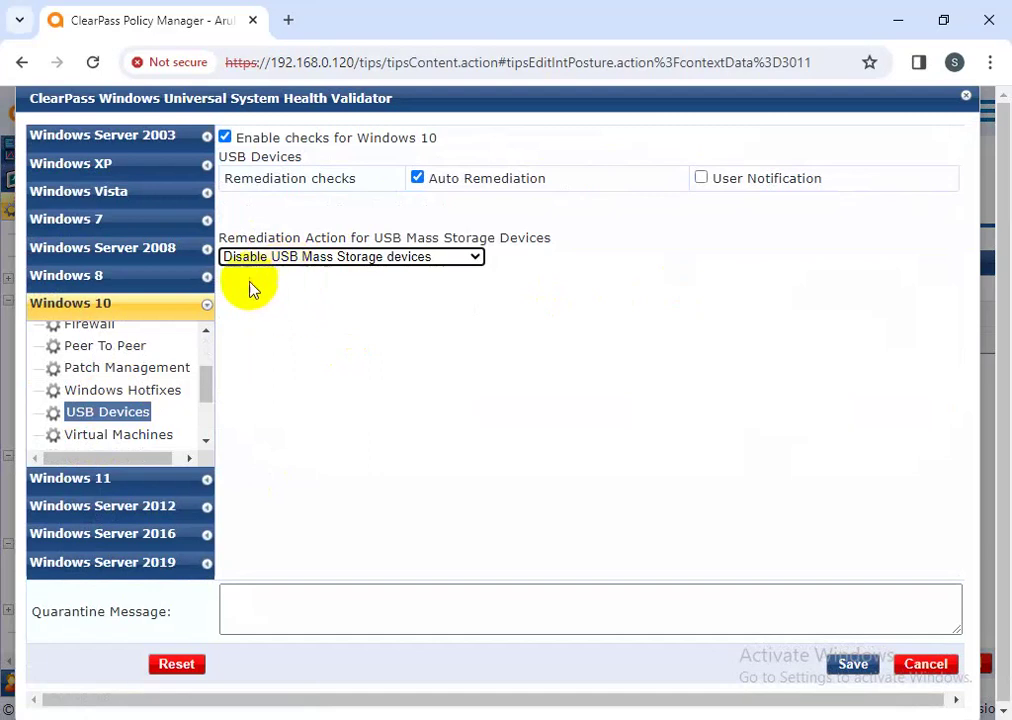
# Turn on user notification for the Windows 10 USB devices check.
pyautogui.click(701, 177)
pyautogui.moveTo(548, 180); pyautogui.dragTo(378, 181)
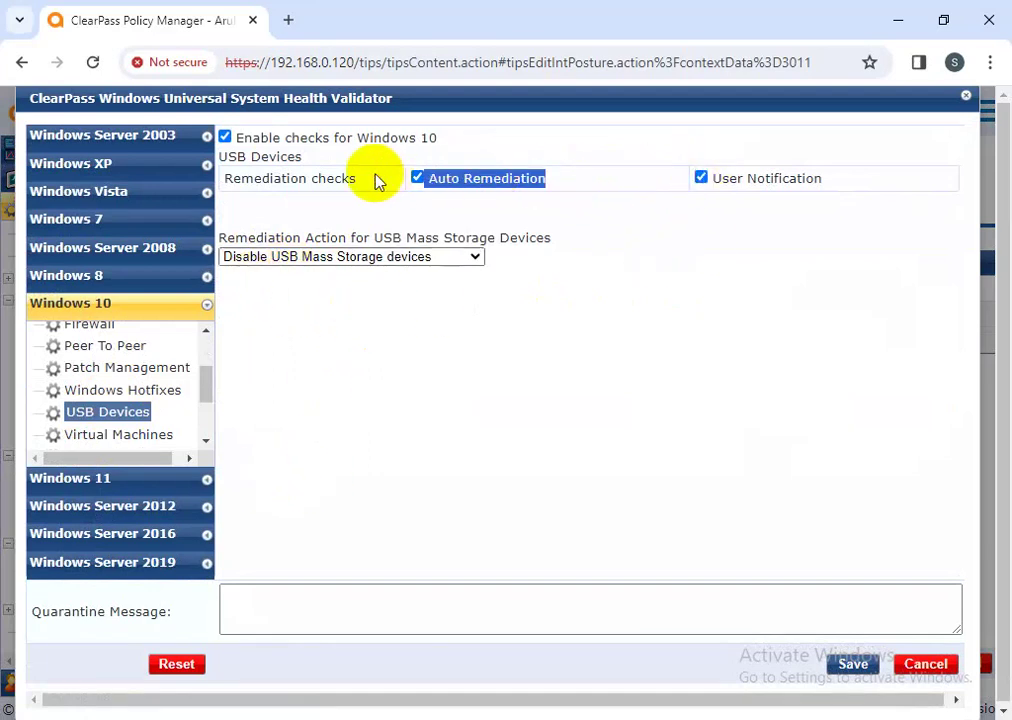
# Turn on Windows 10 virtual machine detection, disallow clients running on or hosting virtual machines, and set remediation to Stop all Virtual Machines running on host.
pyautogui.click(156, 438)
pyautogui.click(225, 157)
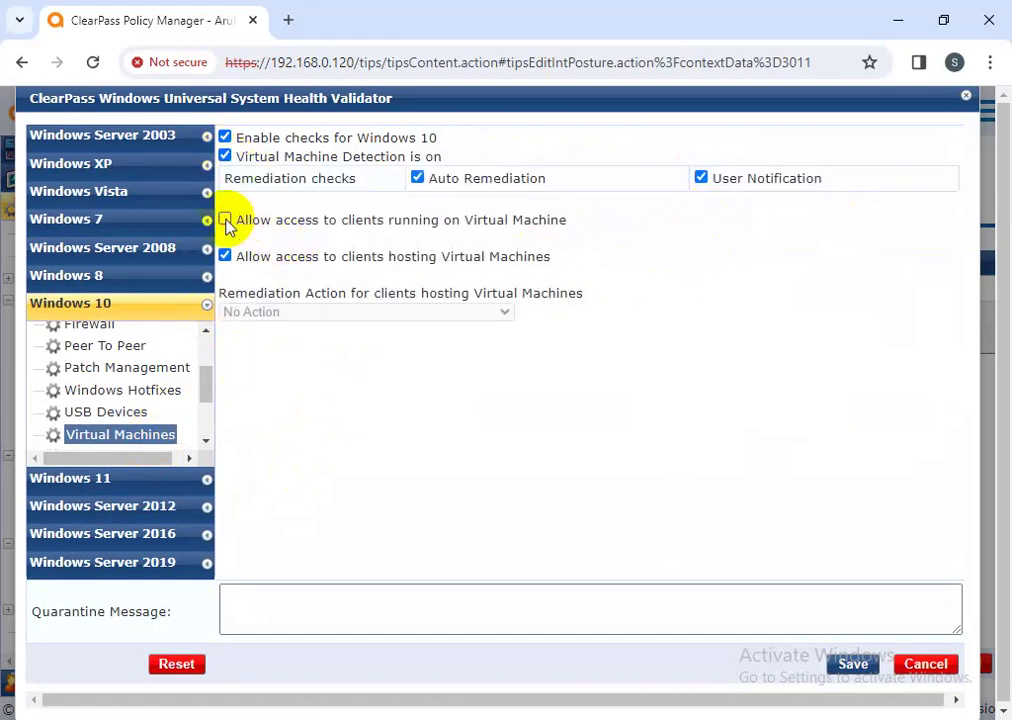
pyautogui.click(226, 256)
pyautogui.click(364, 312)
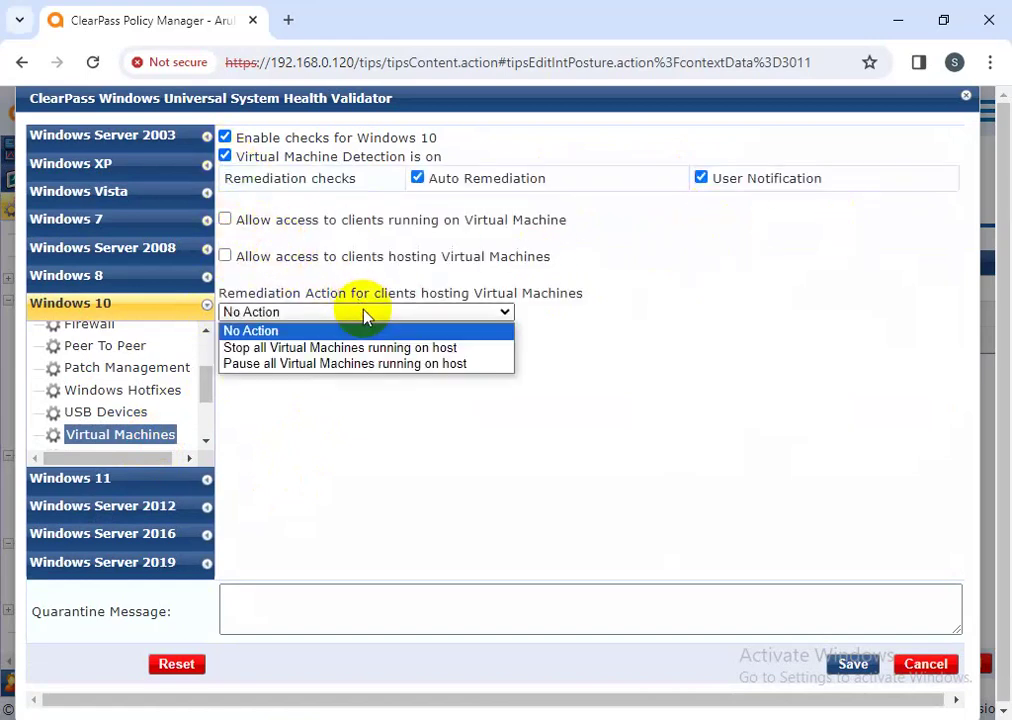
pyautogui.click(340, 347)
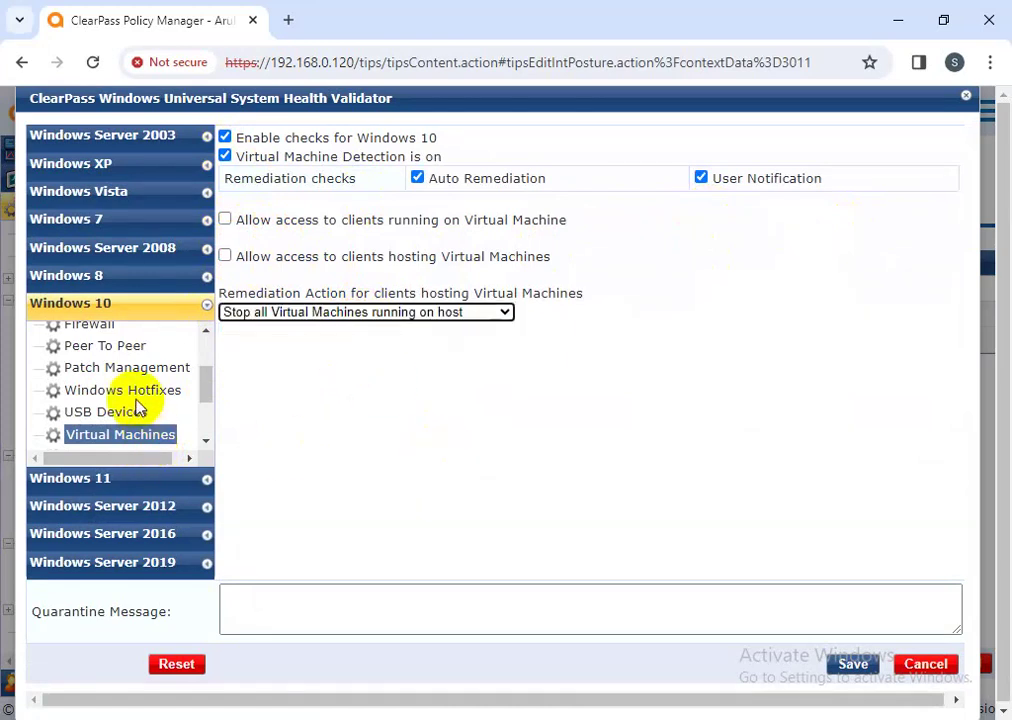
# Turn on the Windows 10 network connection check and disallow bridge connections with the Disable Bridge Network Connection remediation.
pyautogui.scroll(-2, 130, 390)
pyautogui.click(128, 360)
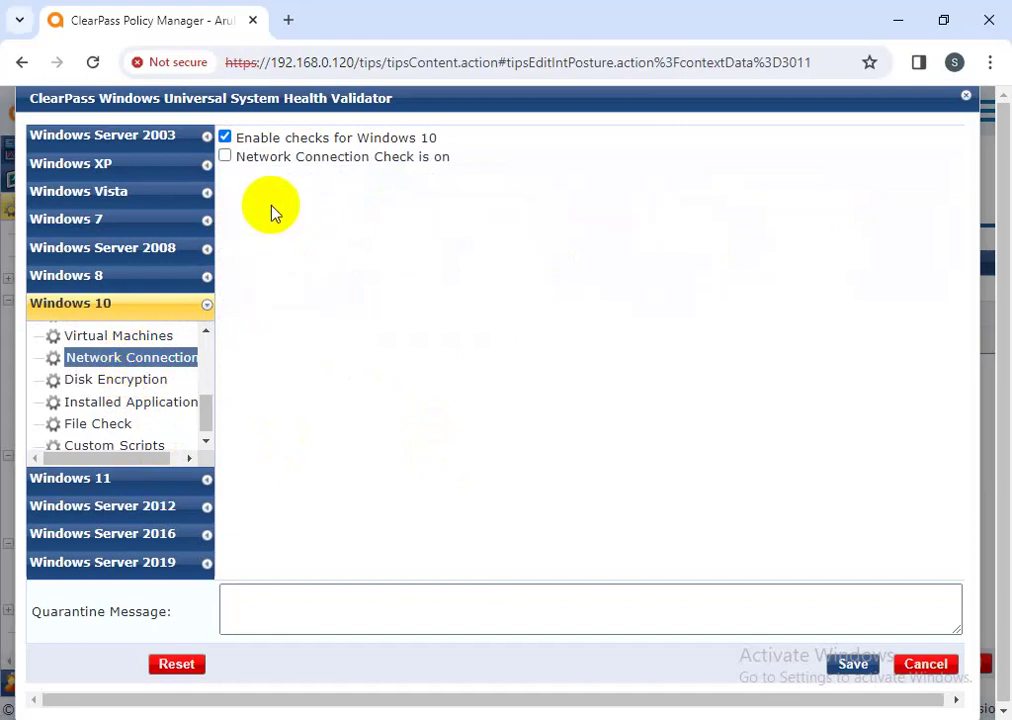
pyautogui.click(266, 160)
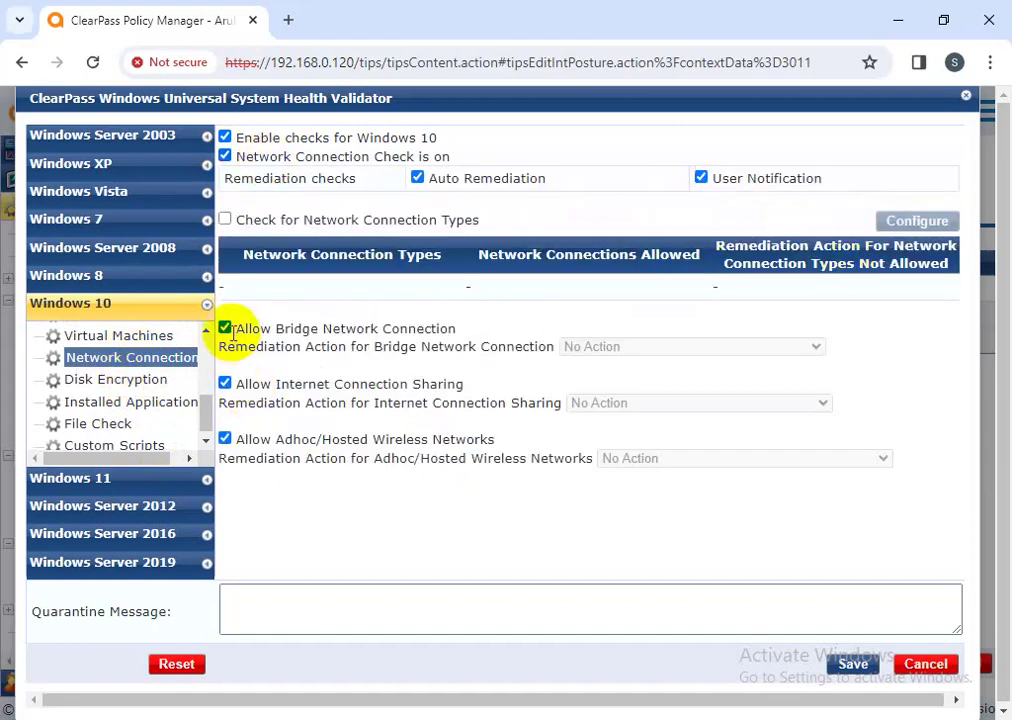
pyautogui.click(225, 383)
pyautogui.click(660, 346)
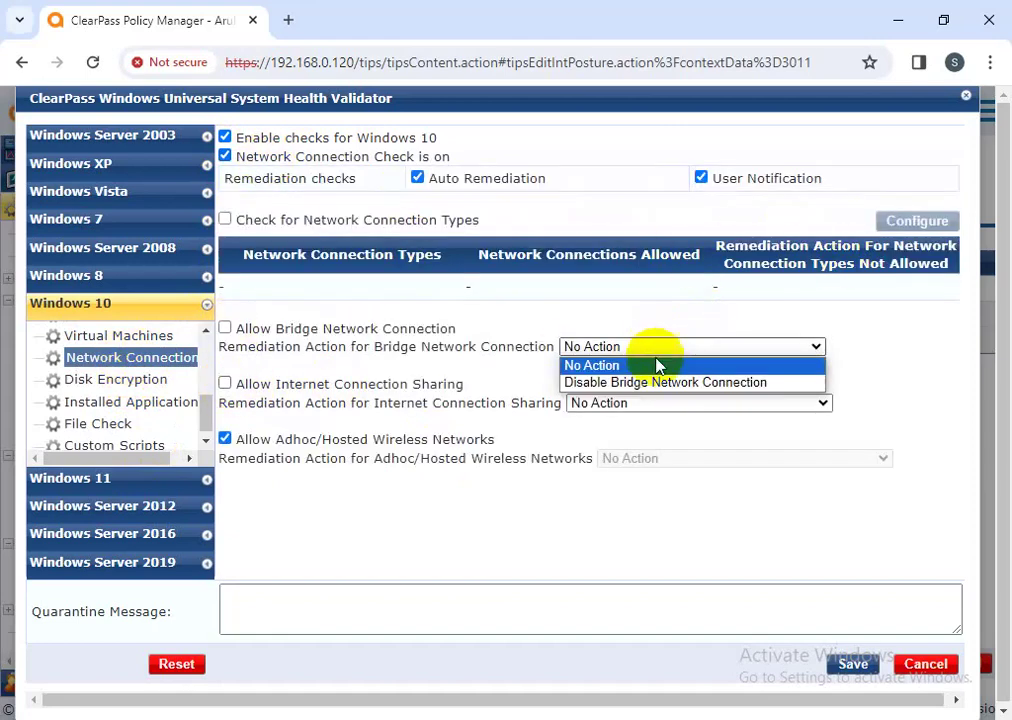
pyautogui.click(651, 382)
# Disallow Internet connection sharing and adhoc/hosted wireless networks, remediating with Disable Internet Connection Sharing and Disconnect Adhoc/Hosted Wireless Networks.
pyautogui.click(225, 383)
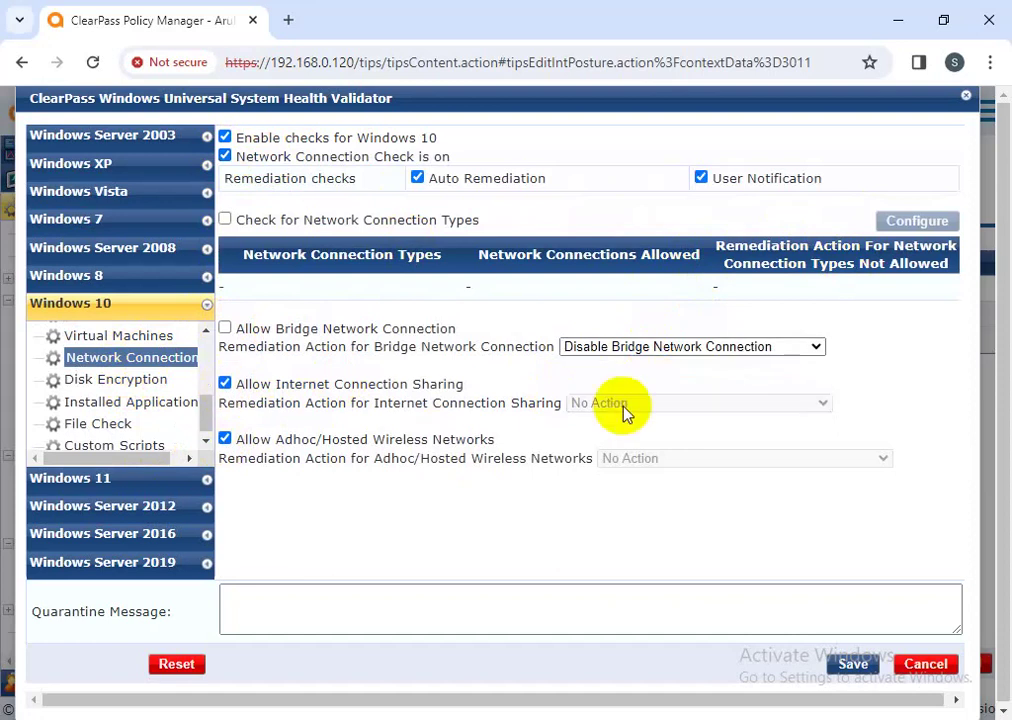
pyautogui.click(225, 439)
pyautogui.click(225, 384)
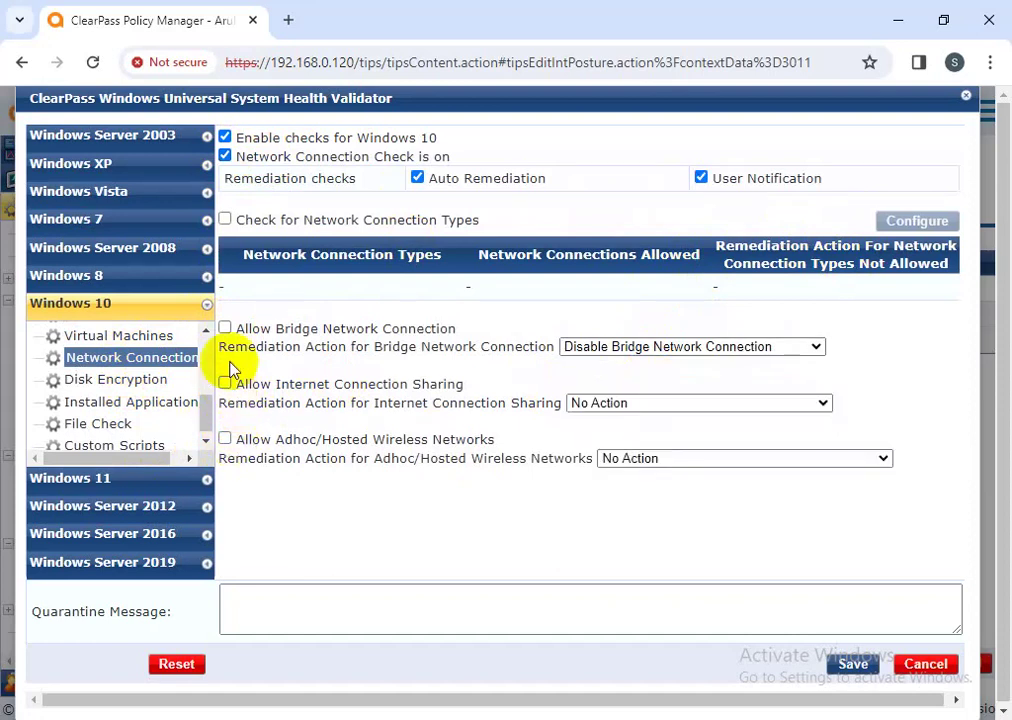
pyautogui.click(583, 401)
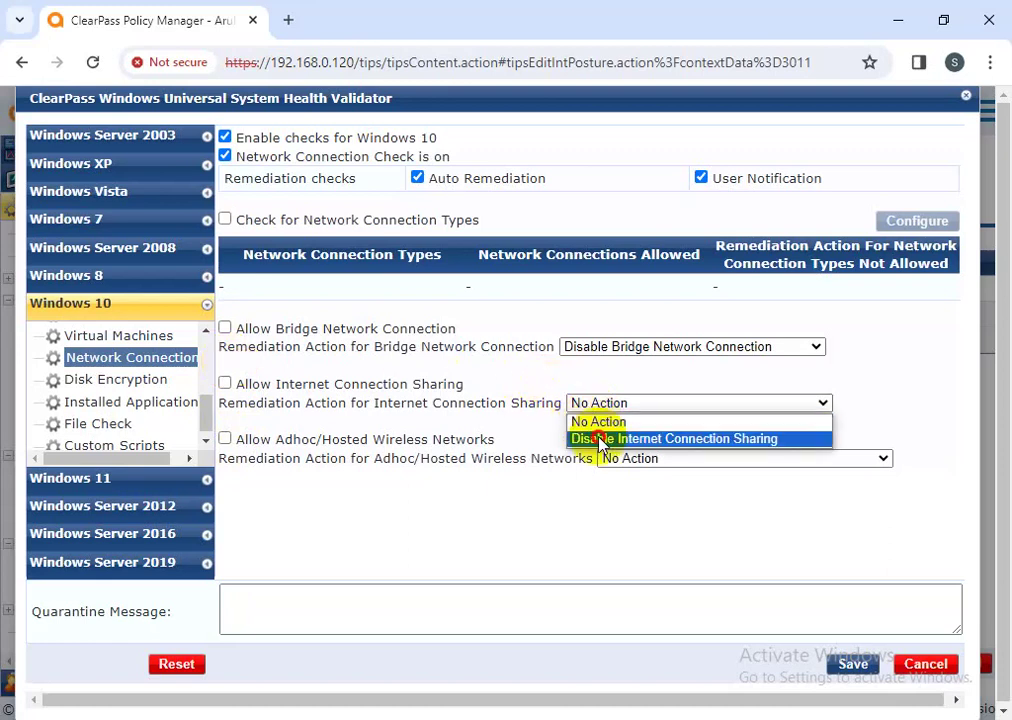
pyautogui.click(600, 436)
pyautogui.click(631, 462)
pyautogui.click(643, 495)
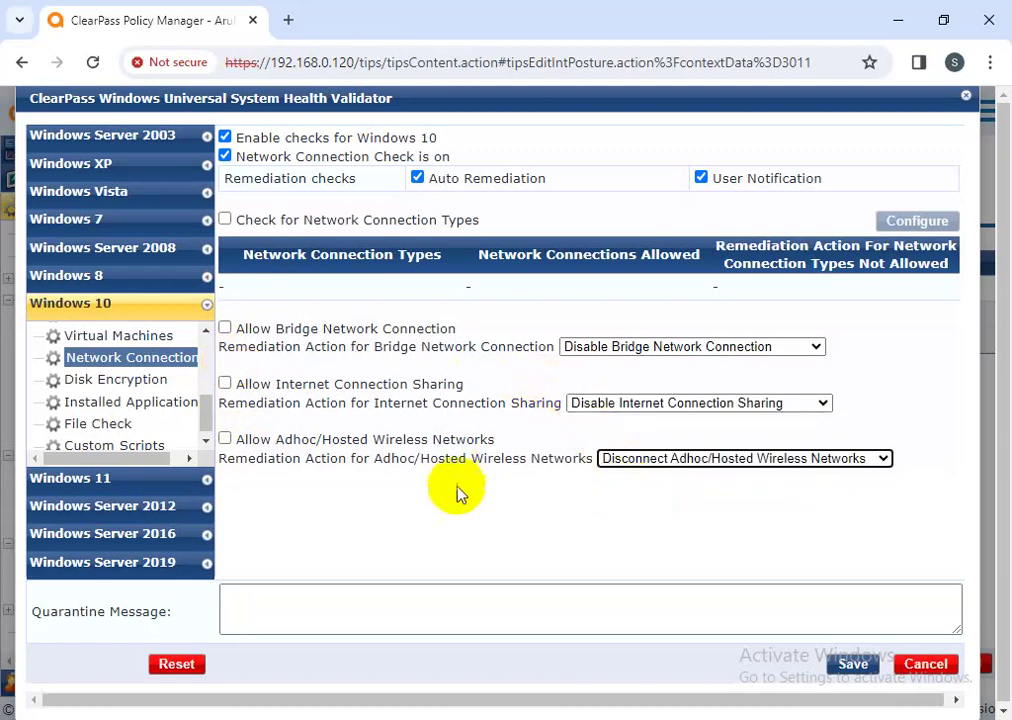
# Turn on the Windows 10 disk encryption check and choose TrustPort Total Protection for a new product entry.
pyautogui.click(130, 379)
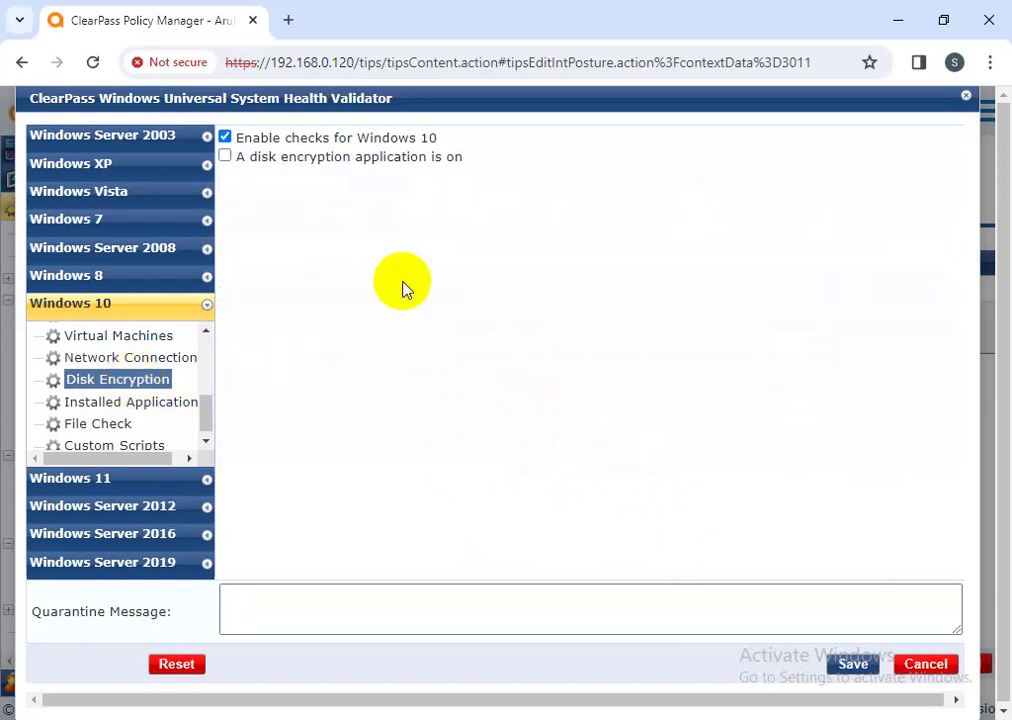
pyautogui.click(334, 157)
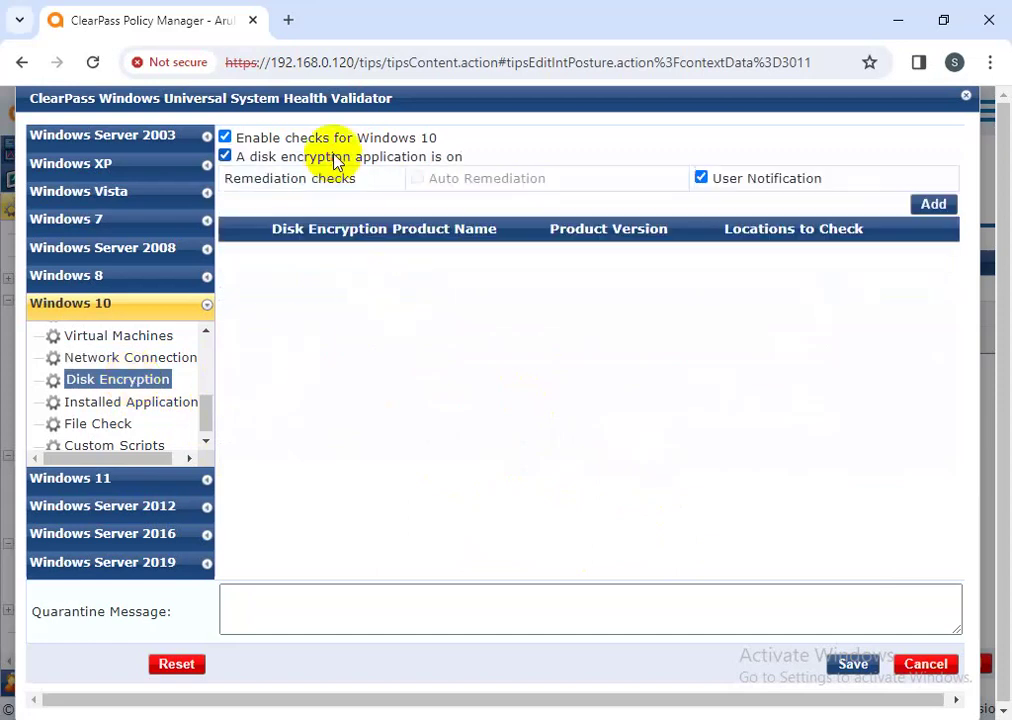
pyautogui.click(931, 205)
pyautogui.click(651, 222)
pyautogui.scroll(-5, 500, 350)
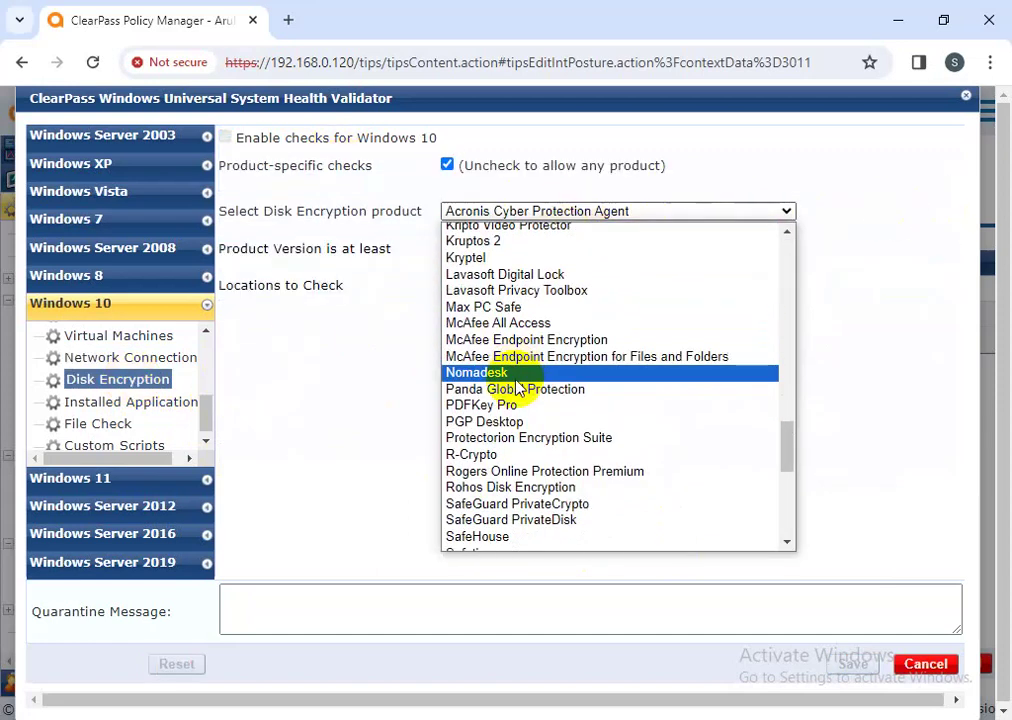
pyautogui.scroll(-5, 522, 400)
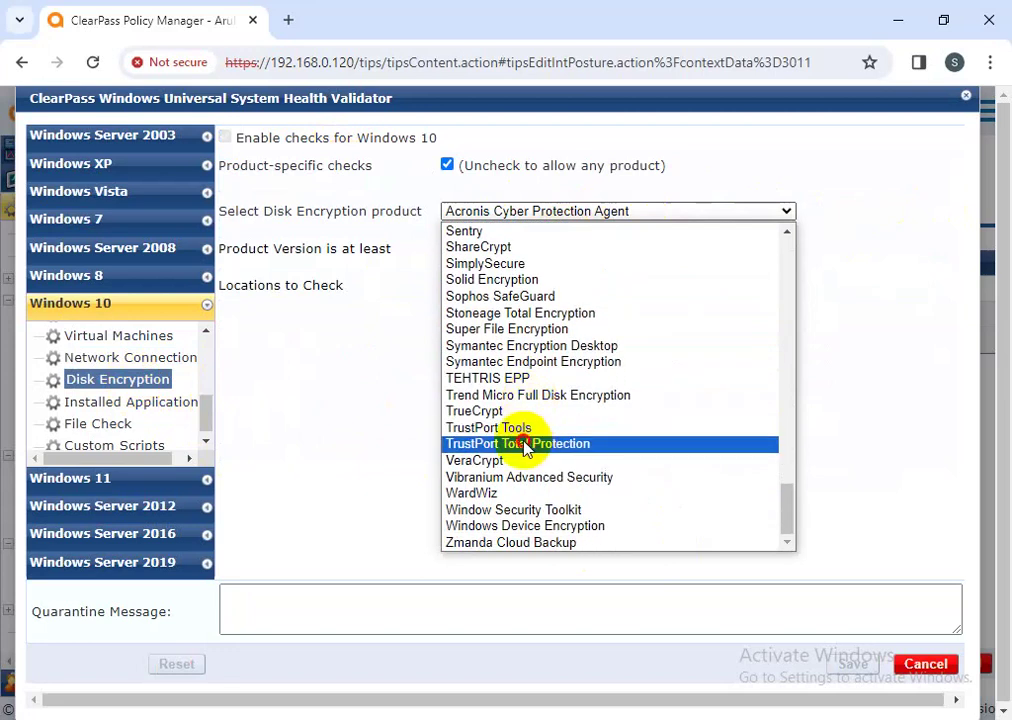
pyautogui.click(462, 446)
# Set the disk encryption product's minimum version to 13.00 and its locations to All Drives, and save the entry.
pyautogui.click(520, 248)
pyautogui.click(548, 292)
pyautogui.click(530, 286)
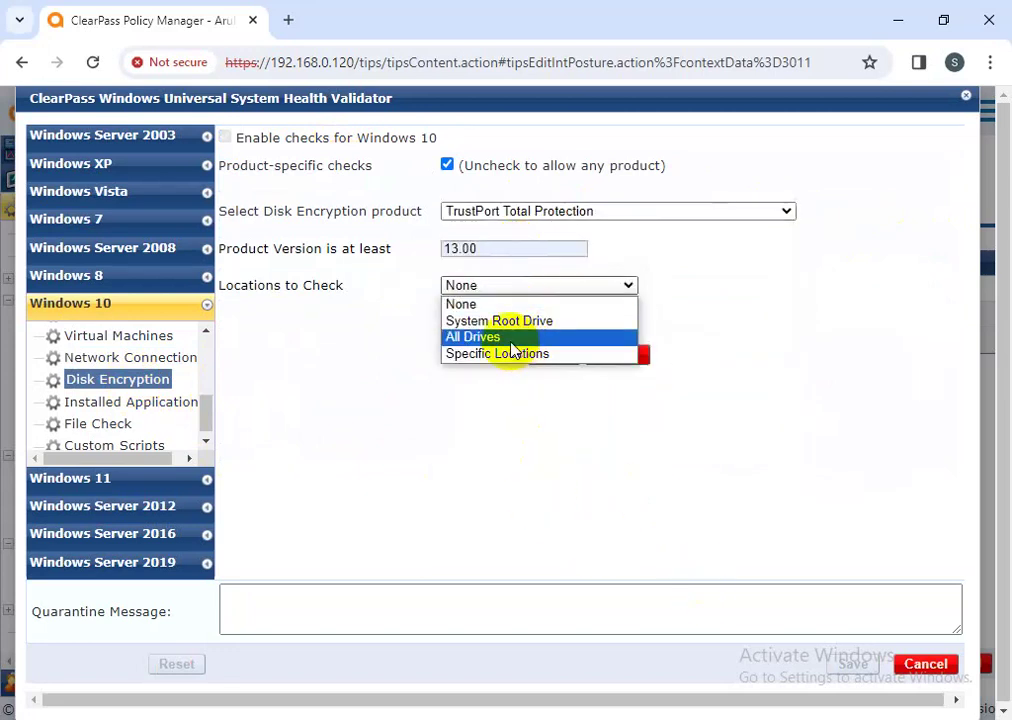
pyautogui.click(512, 344)
pyautogui.click(545, 356)
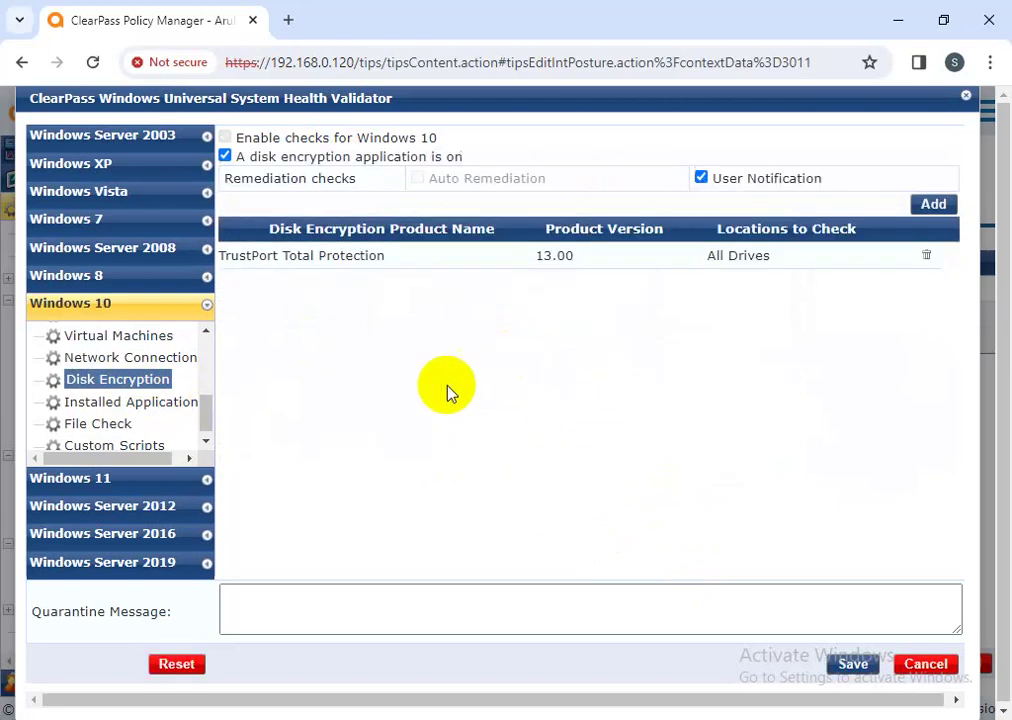
# In the Windows 10 installed applications check, add the optional application winrar[a-zA-Z0-9~@#\^\$&\*\(\)-_\+=\[\]\{\}\|\\,\.\?\s]* with regular expression enabled.
pyautogui.click(135, 404)
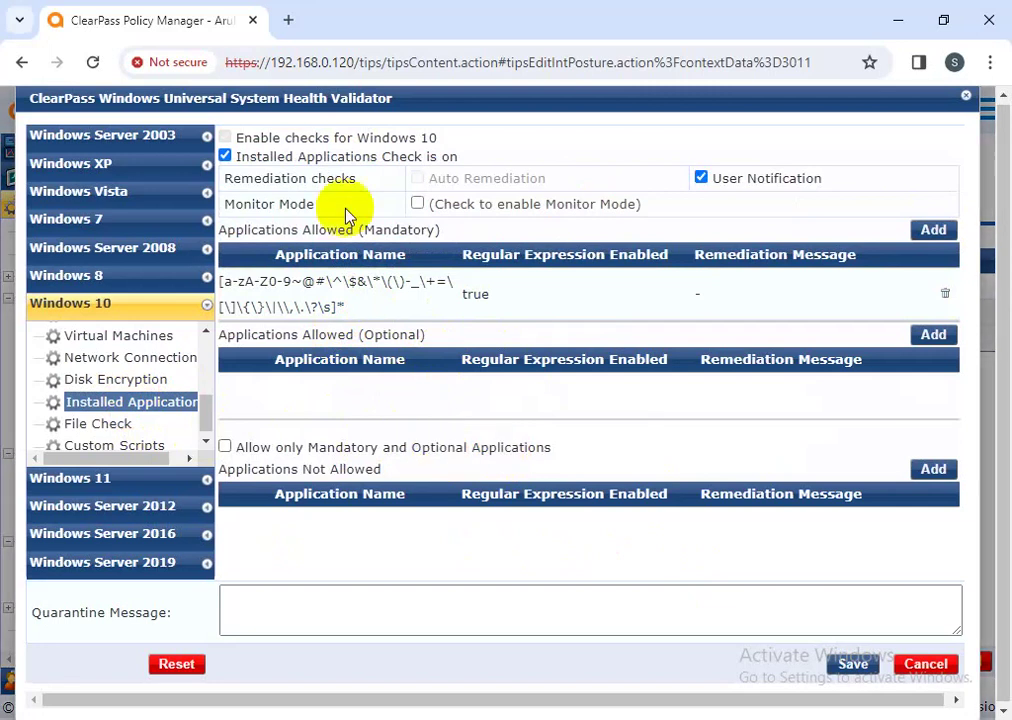
pyautogui.moveTo(560, 303); pyautogui.dragTo(236, 295)
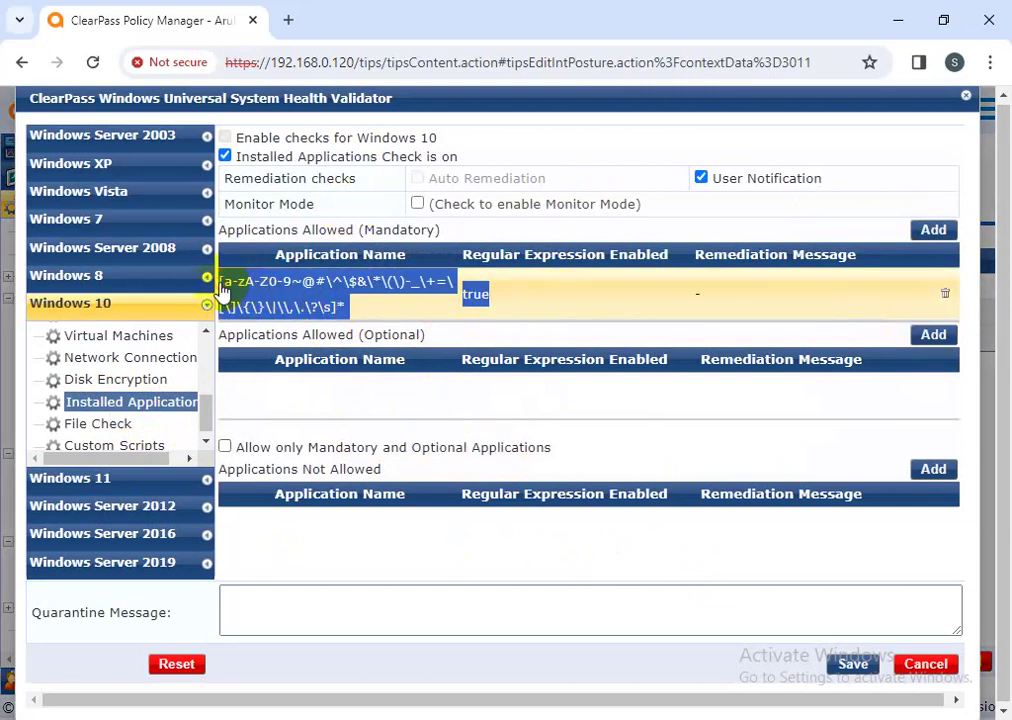
pyautogui.click(400, 397)
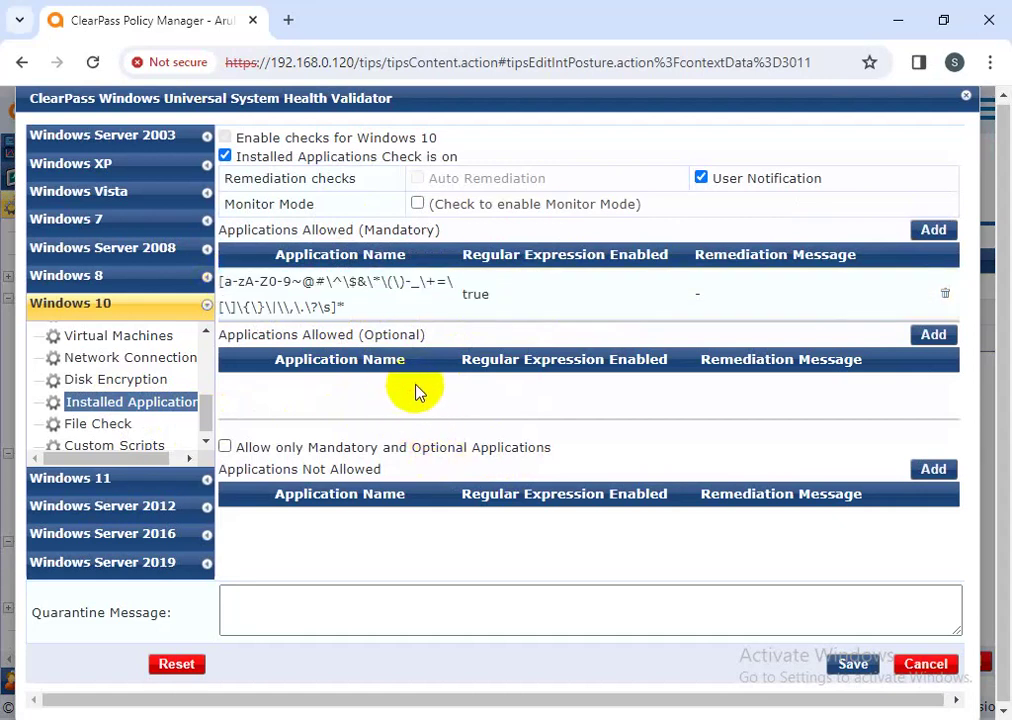
pyautogui.moveTo(417, 383); pyautogui.dragTo(305, 410)
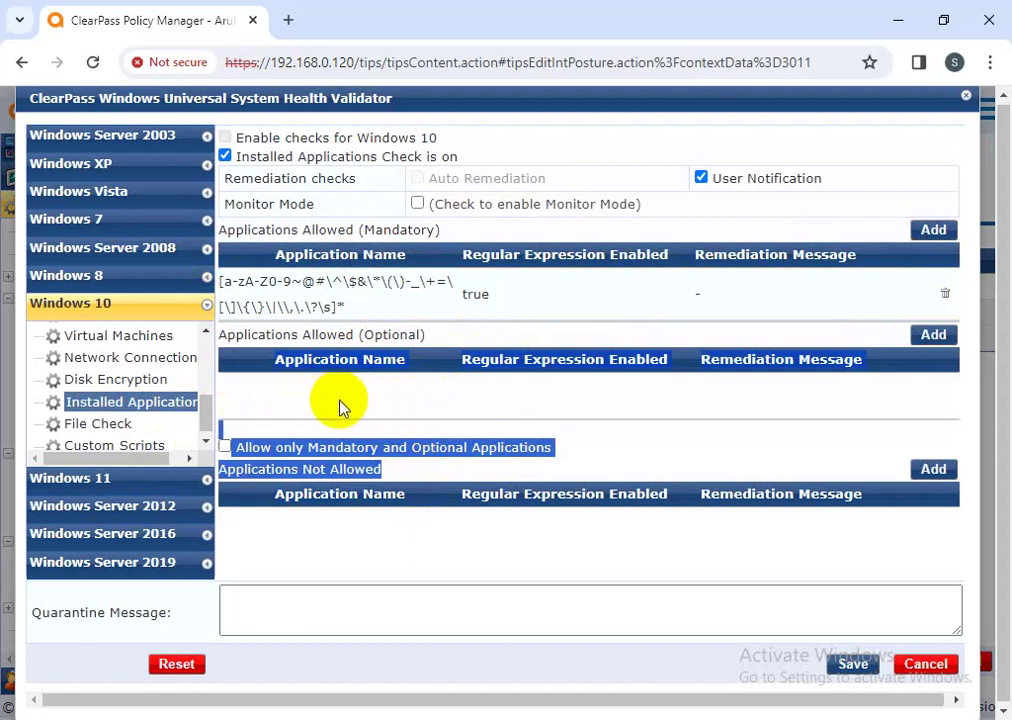
pyautogui.click(928, 338)
pyautogui.click(541, 175)
pyautogui.click(541, 175)
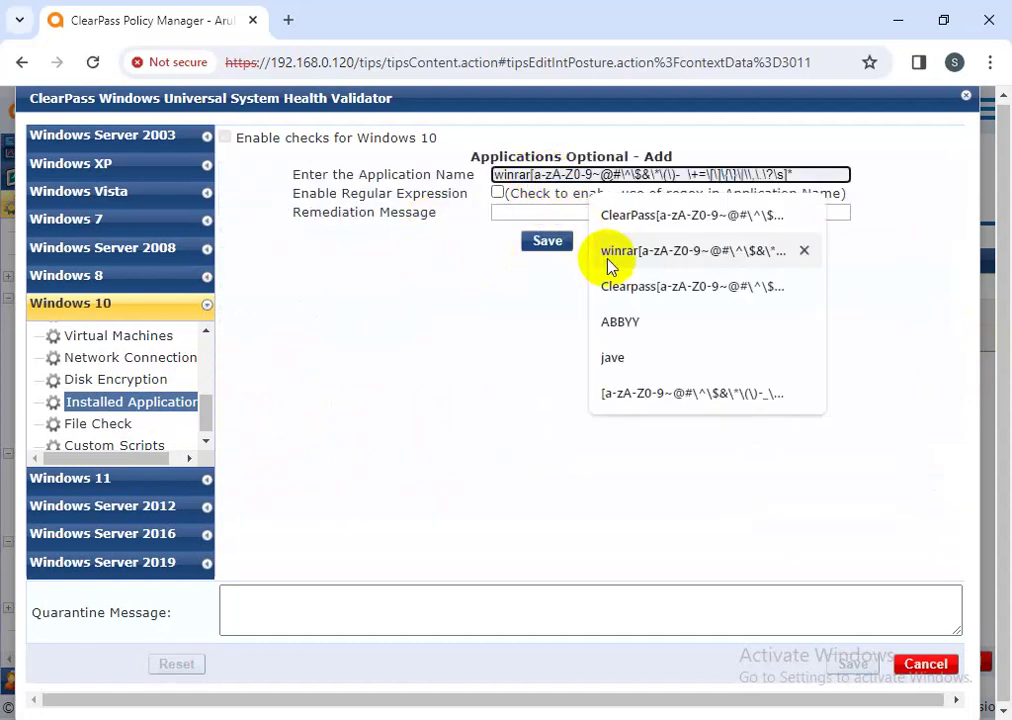
pyautogui.click(608, 252)
pyautogui.click(498, 193)
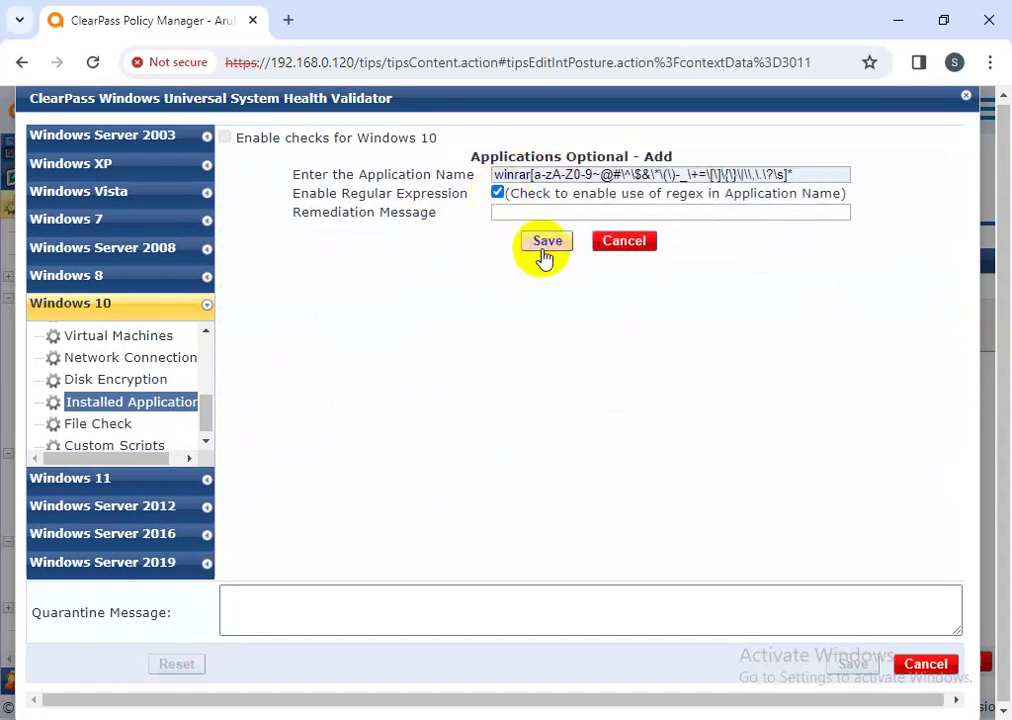
pyautogui.click(547, 241)
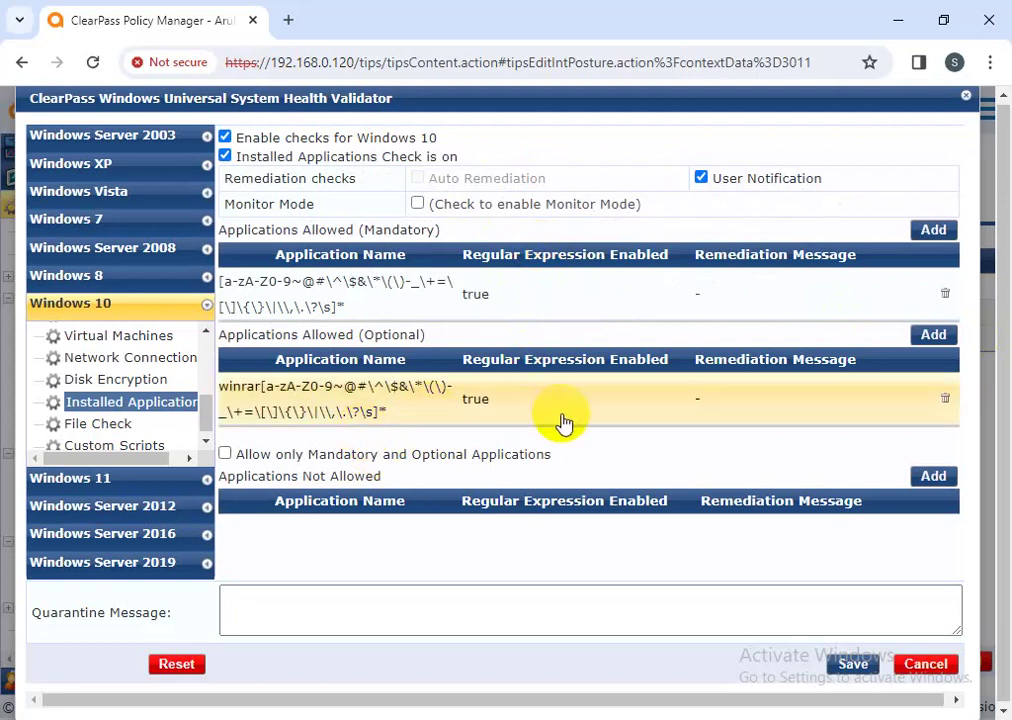
# Add jave as an optional allowed application without a regular expression.
pyautogui.moveTo(565, 425); pyautogui.dragTo(233, 390)
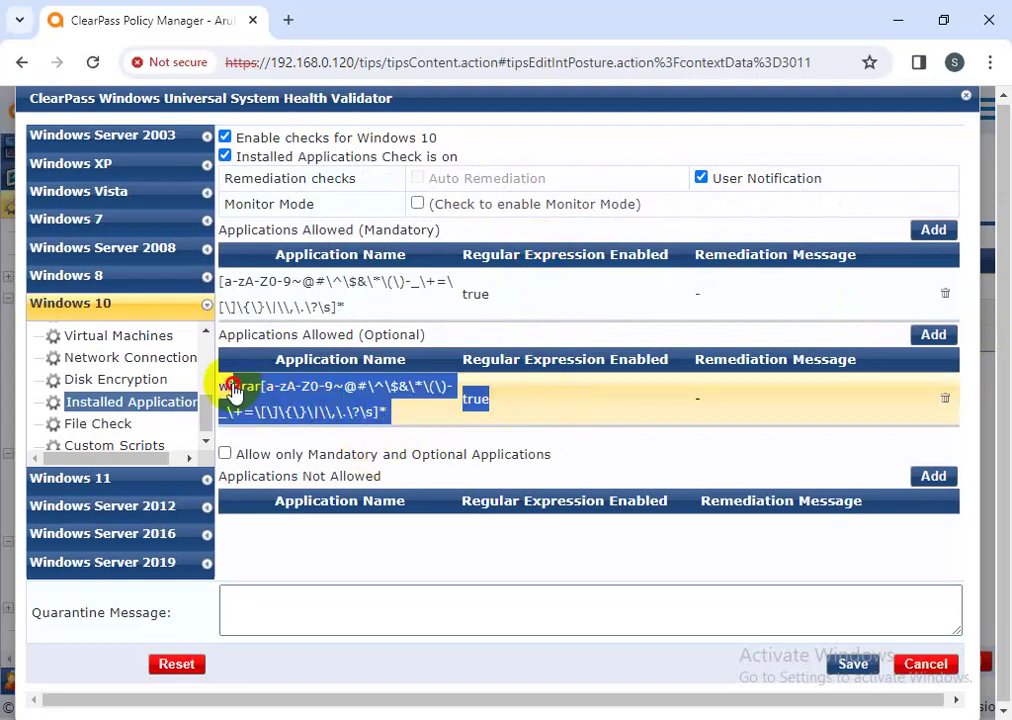
pyautogui.click(932, 335)
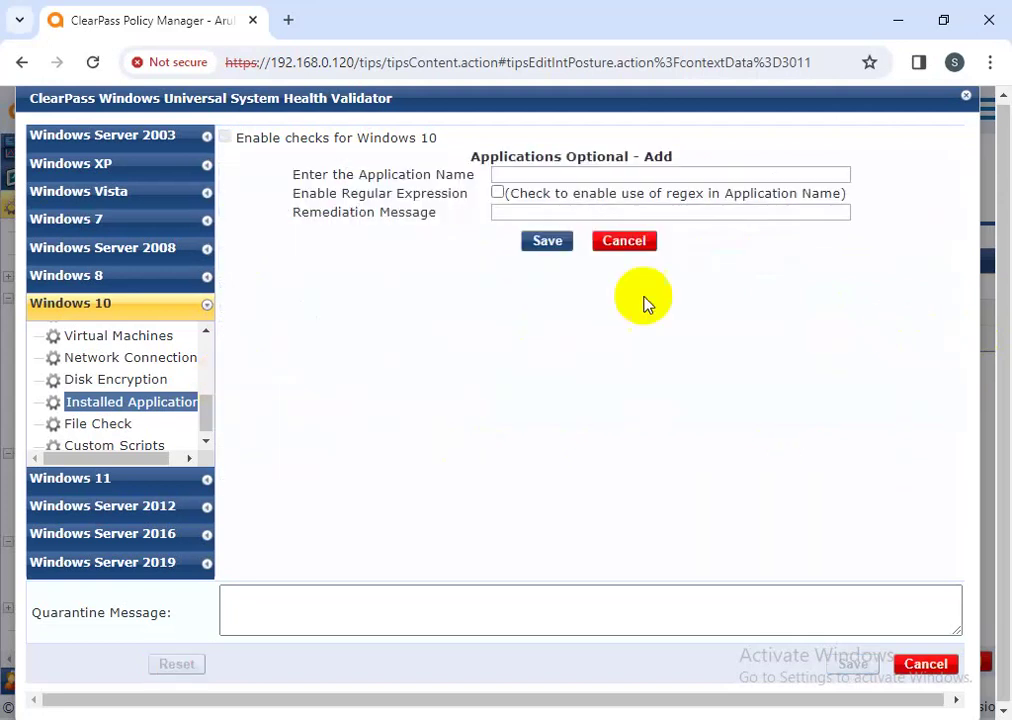
pyautogui.click(513, 176)
pyautogui.click(611, 356)
pyautogui.click(548, 243)
# Examine the jave, winrar and mandatory application entries in the installed applications check without changing them.
pyautogui.moveTo(503, 446); pyautogui.dragTo(275, 455)
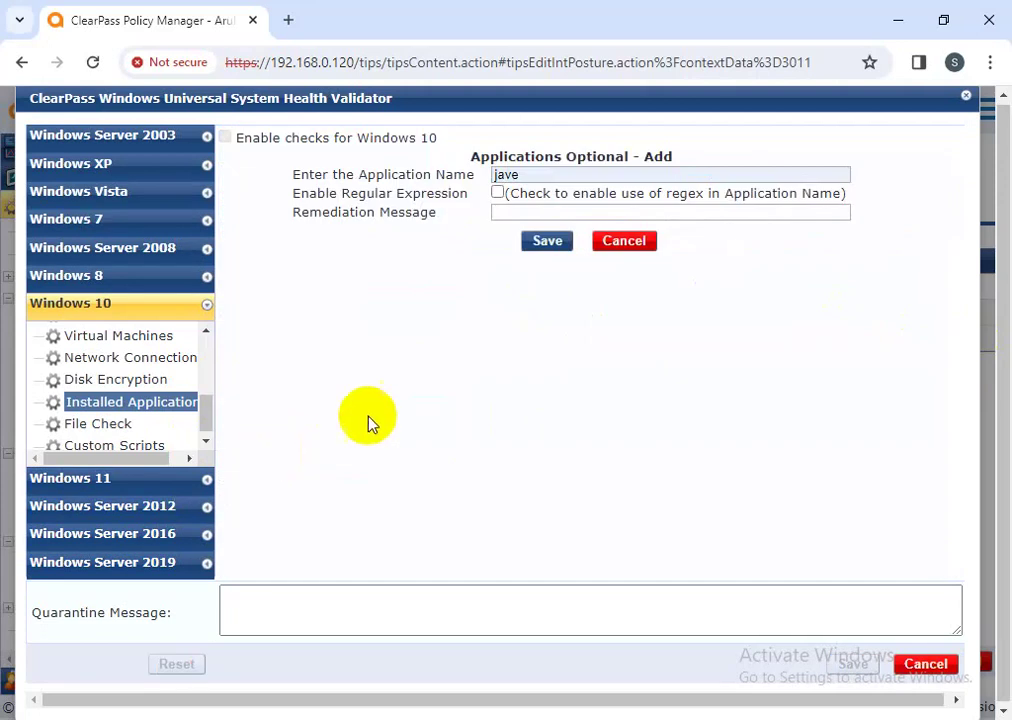
pyautogui.click(625, 245)
pyautogui.moveTo(484, 403)
pyautogui.mouseDown()
pyautogui.moveTo(287, 411)
pyautogui.moveTo(218, 393)
pyautogui.moveTo(199, 402)
pyautogui.moveTo(488, 413)
pyautogui.mouseUp()
pyautogui.click(620, 240)
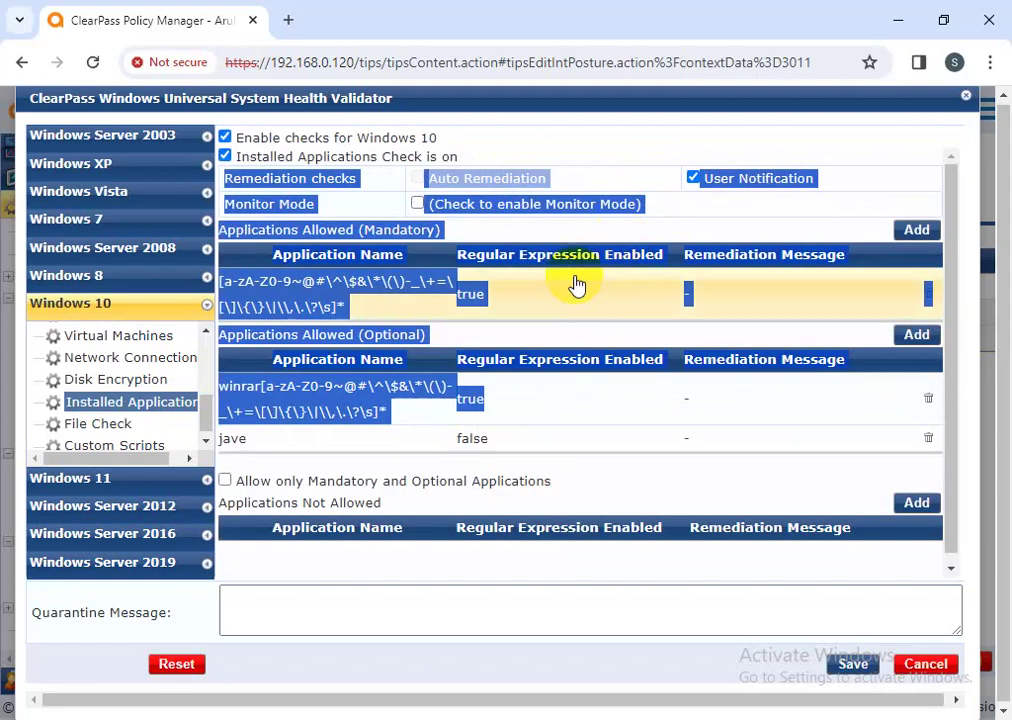
pyautogui.click(485, 420)
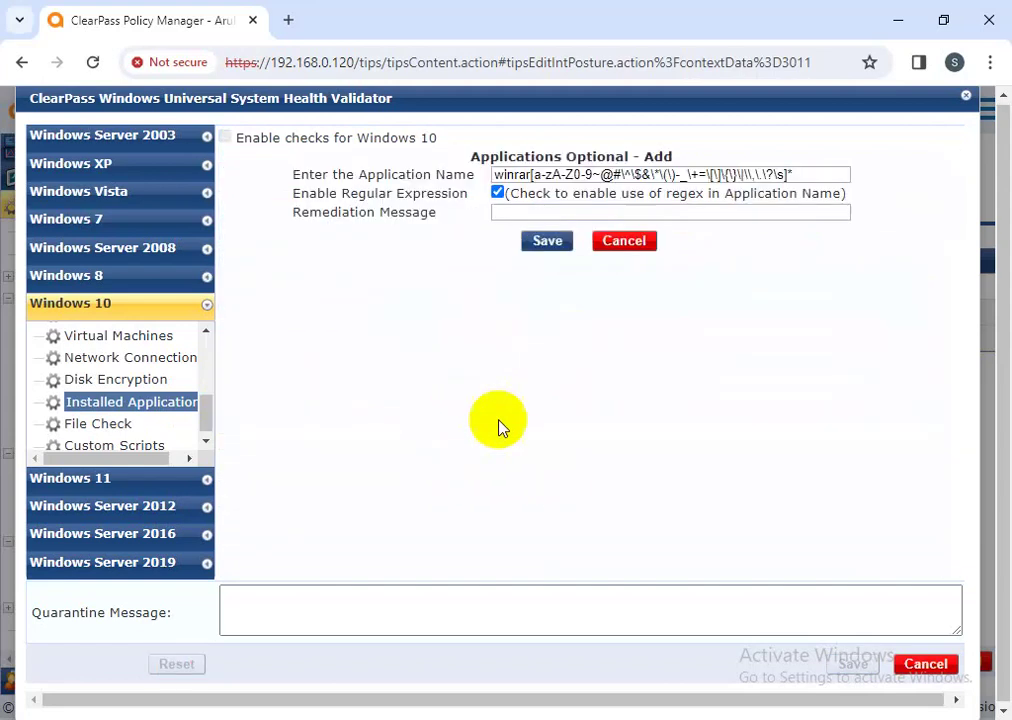
pyautogui.click(630, 241)
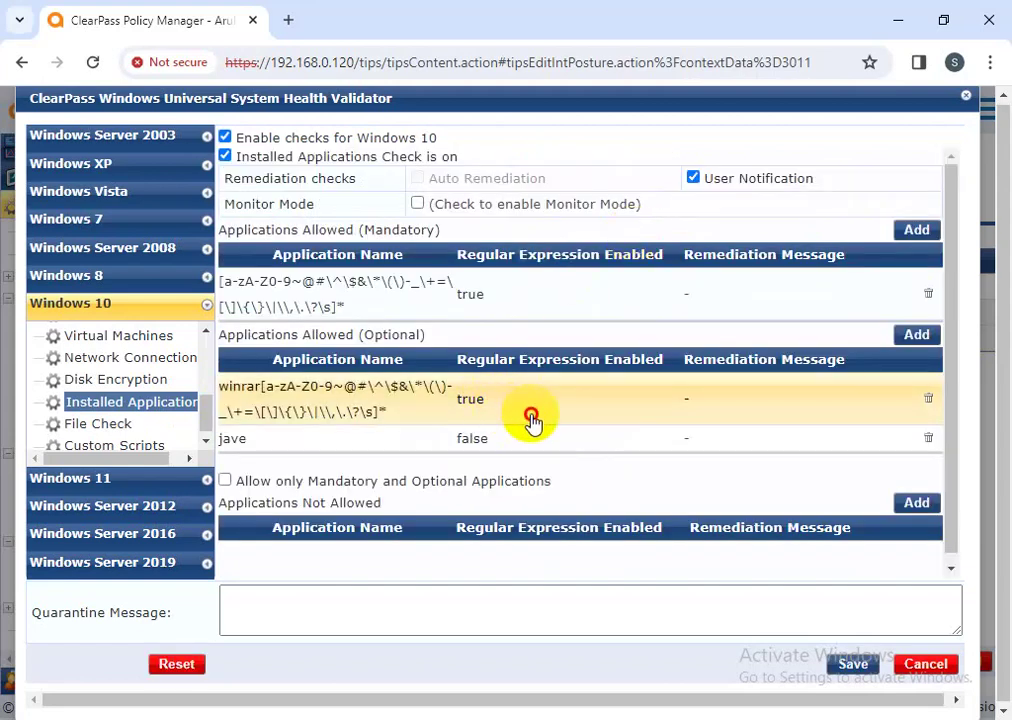
pyautogui.moveTo(514, 425); pyautogui.dragTo(221, 410)
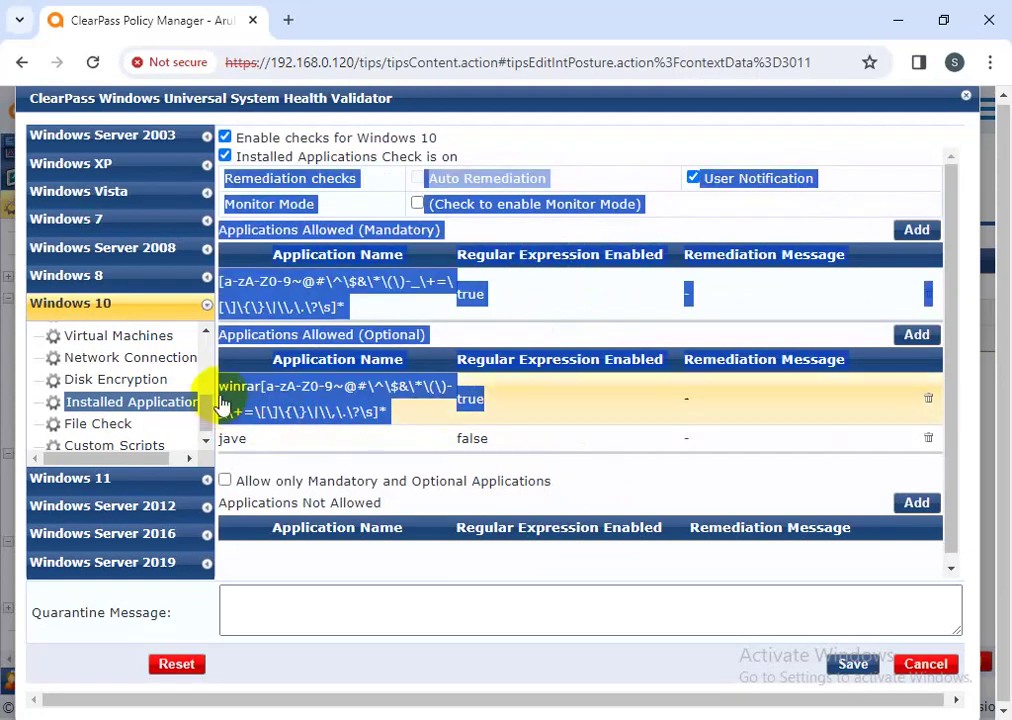
pyautogui.click(589, 297)
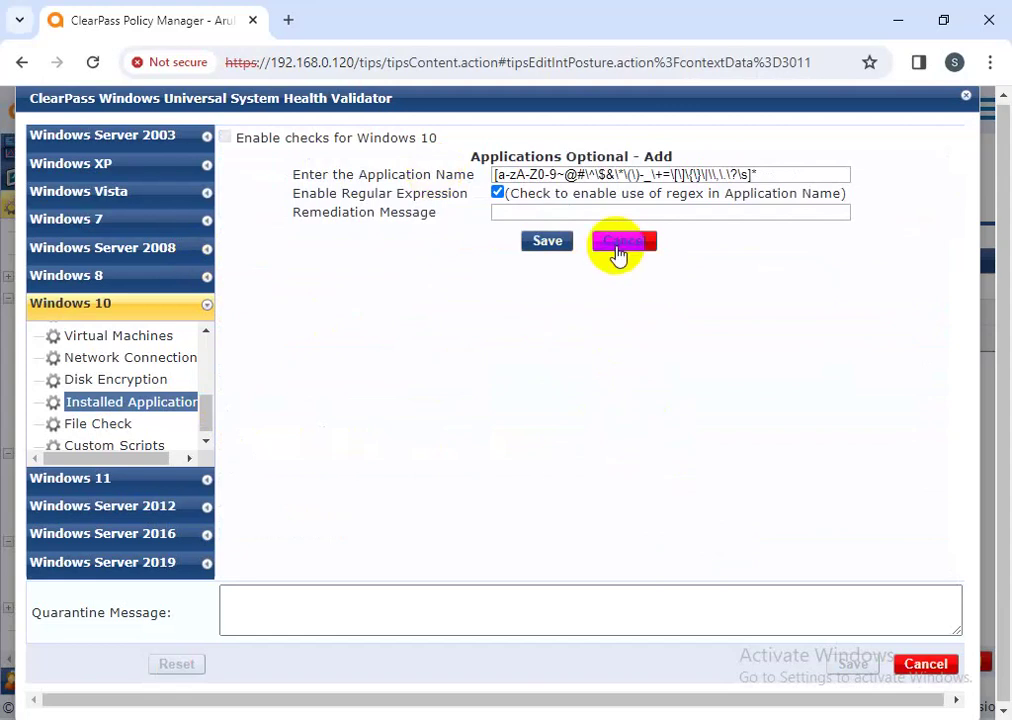
pyautogui.click(626, 241)
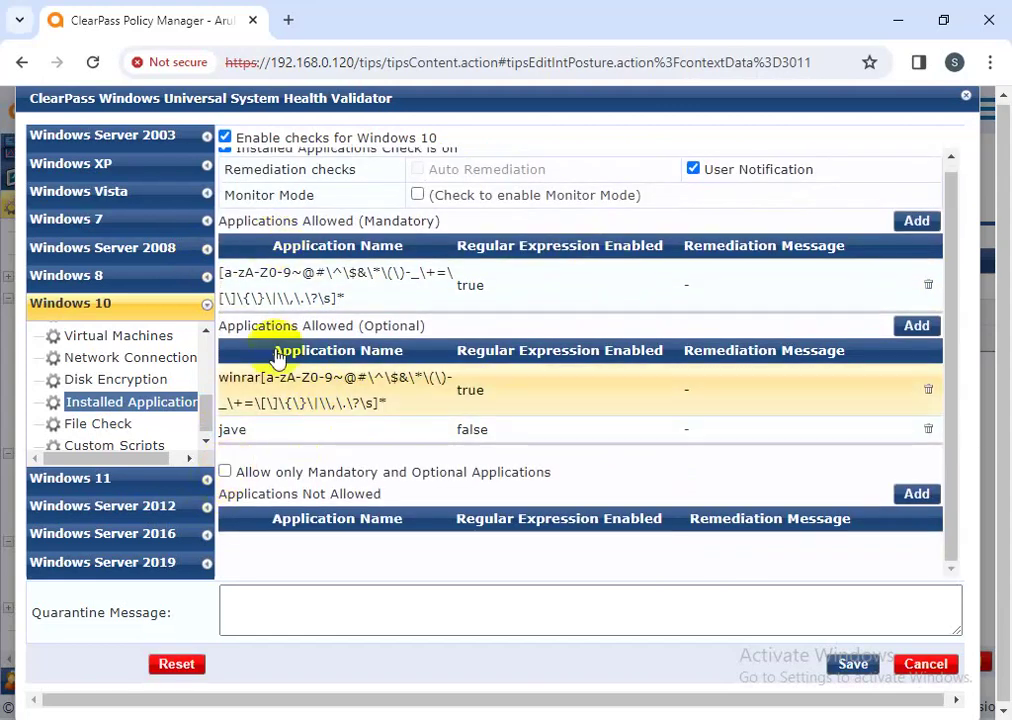
# Restrict the Windows 10 installed applications check to allow only mandatory and optional applications.
pyautogui.click(226, 472)
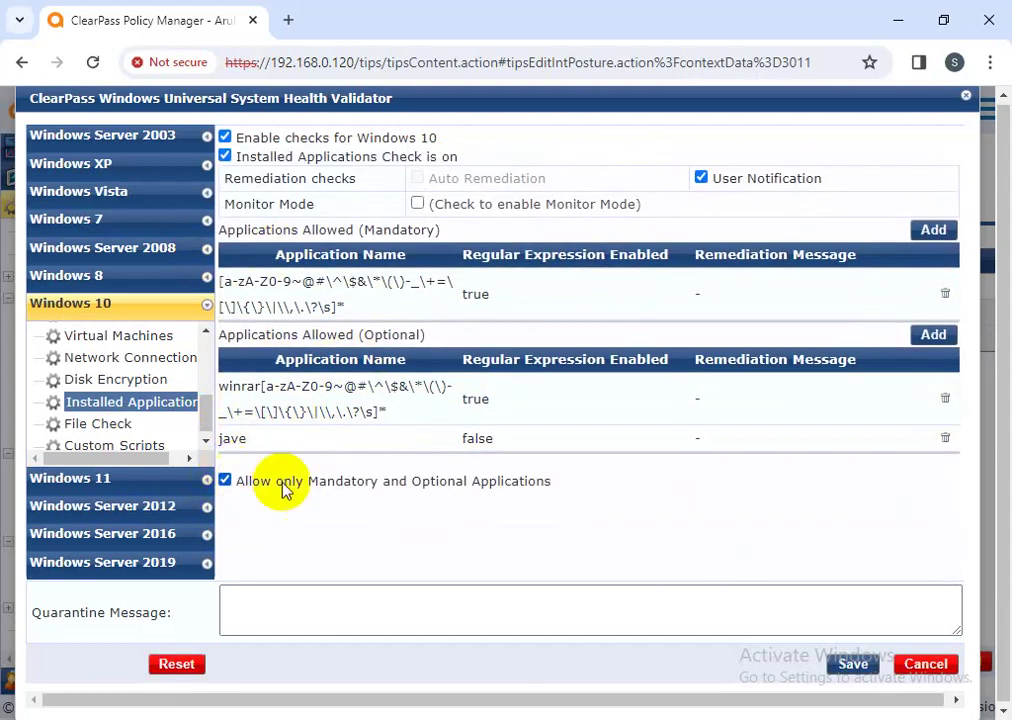
pyautogui.click(226, 481)
pyautogui.click(226, 481)
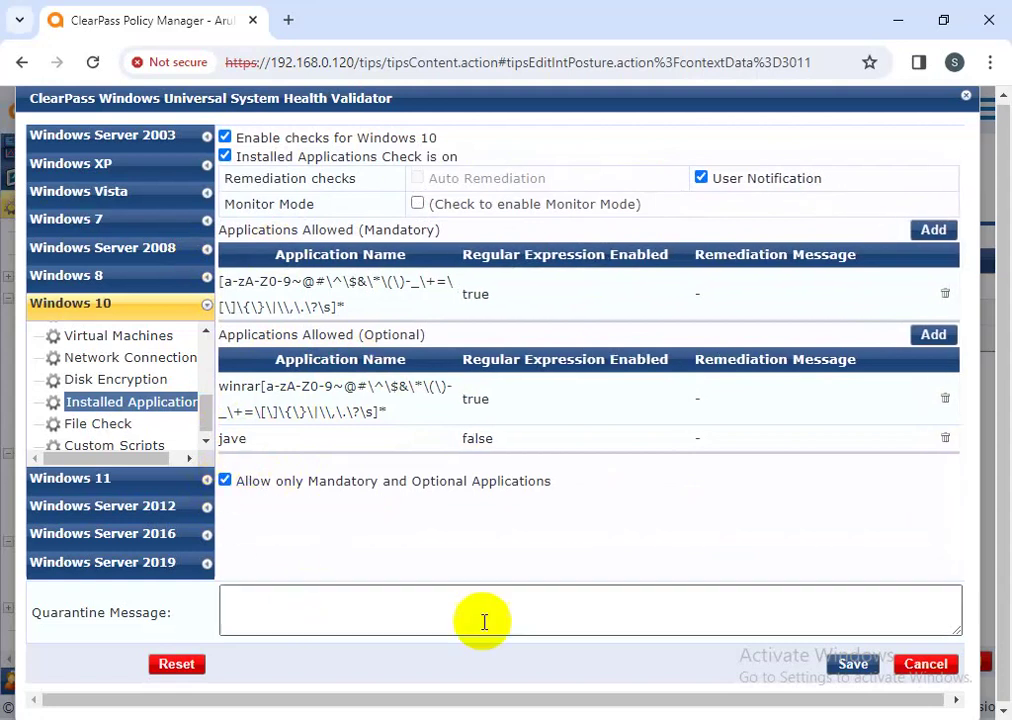
# Turn on the Windows 10 file check.
pyautogui.click(110, 430)
pyautogui.click(114, 442)
pyautogui.click(117, 424)
pyautogui.click(298, 159)
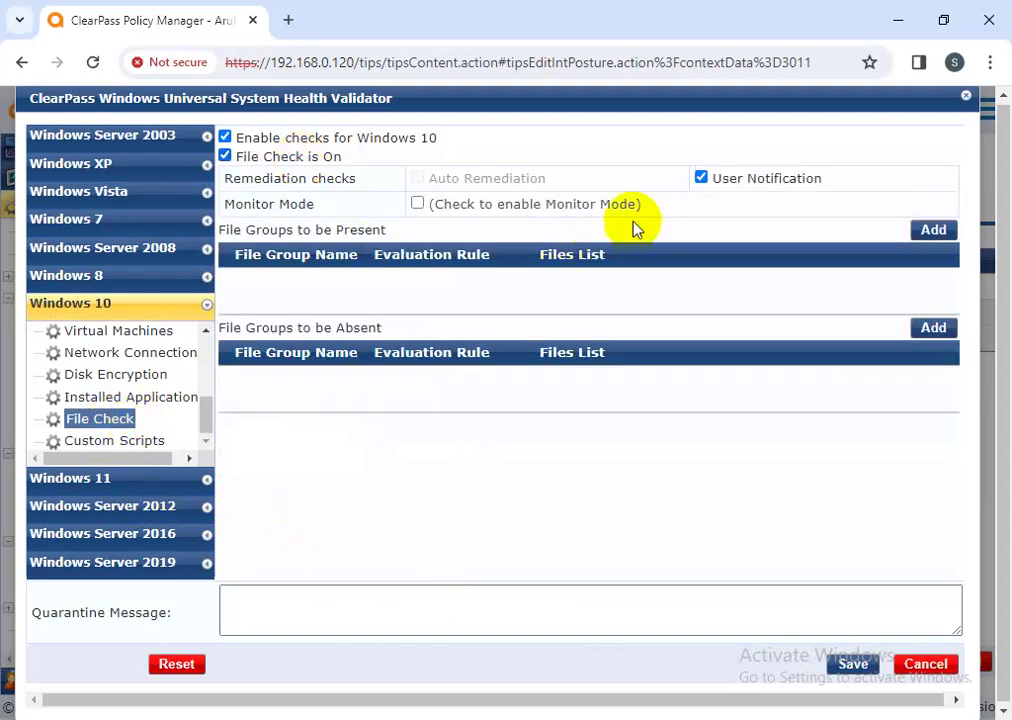
pyautogui.doubleClick(515, 207)
pyautogui.click(950, 228)
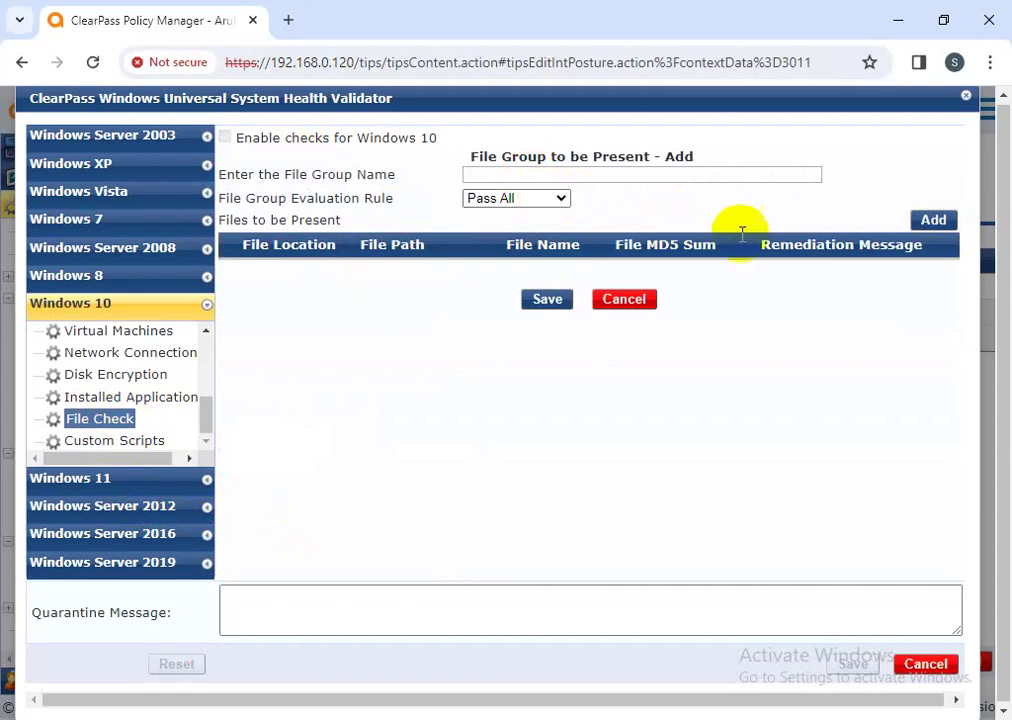
pyautogui.click(935, 221)
pyautogui.click(540, 176)
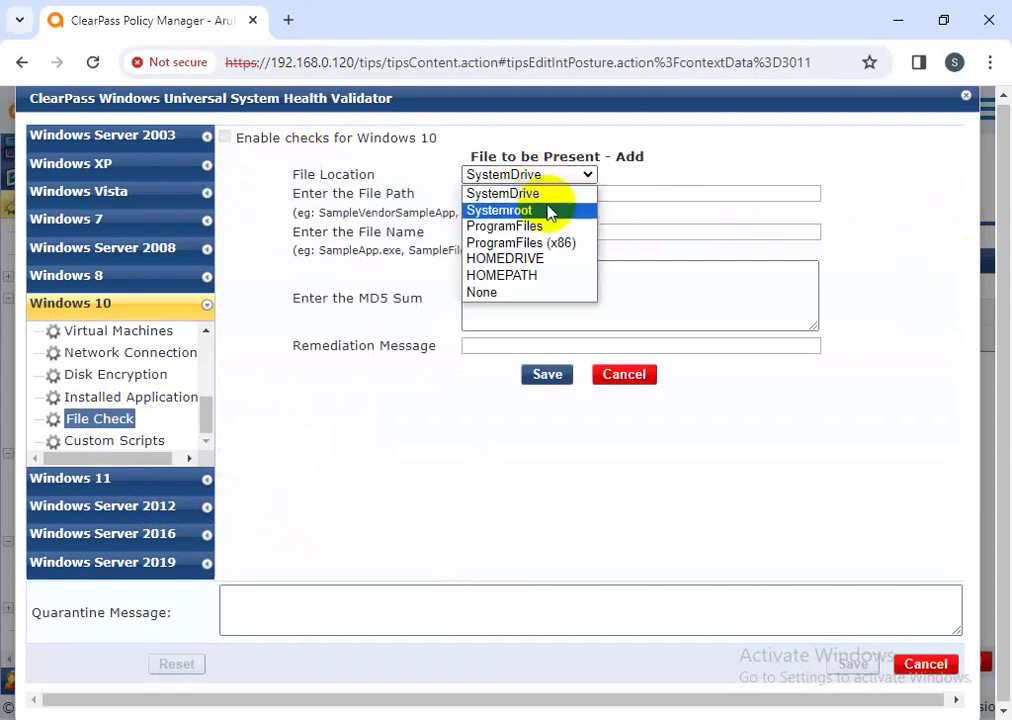
pyautogui.click(540, 228)
pyautogui.click(535, 177)
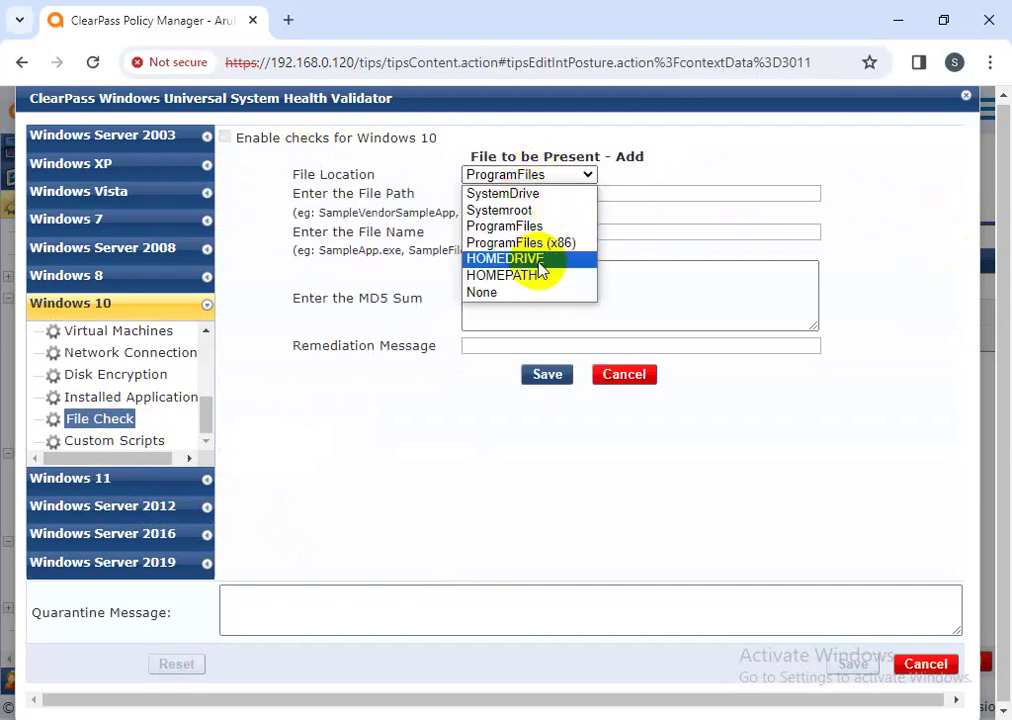
pyautogui.click(537, 260)
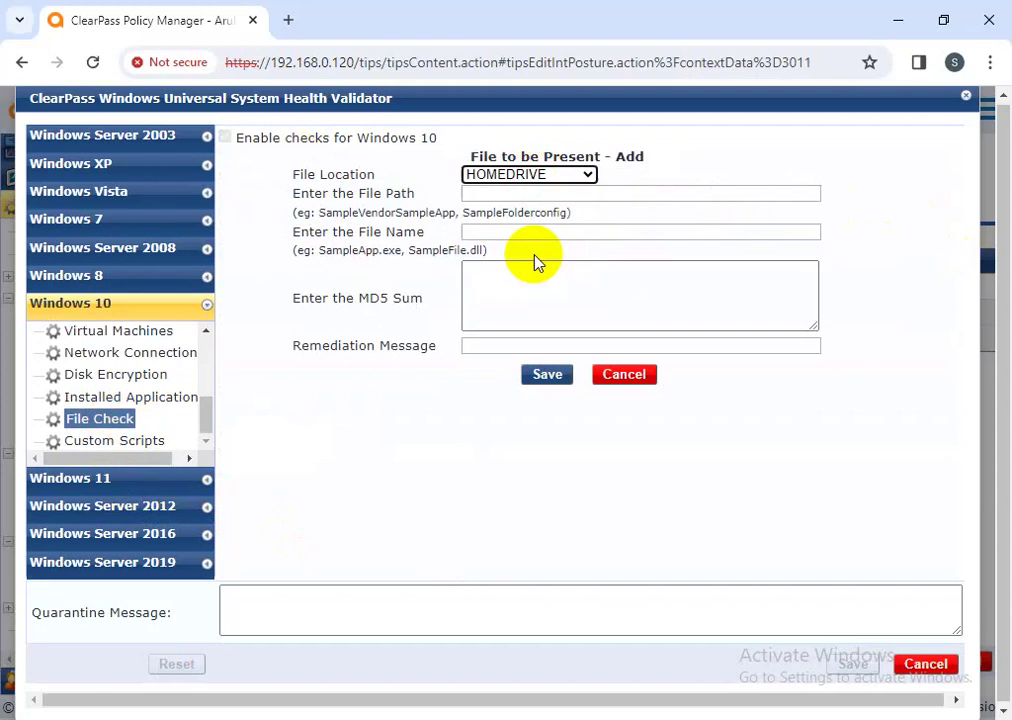
pyautogui.click(625, 377)
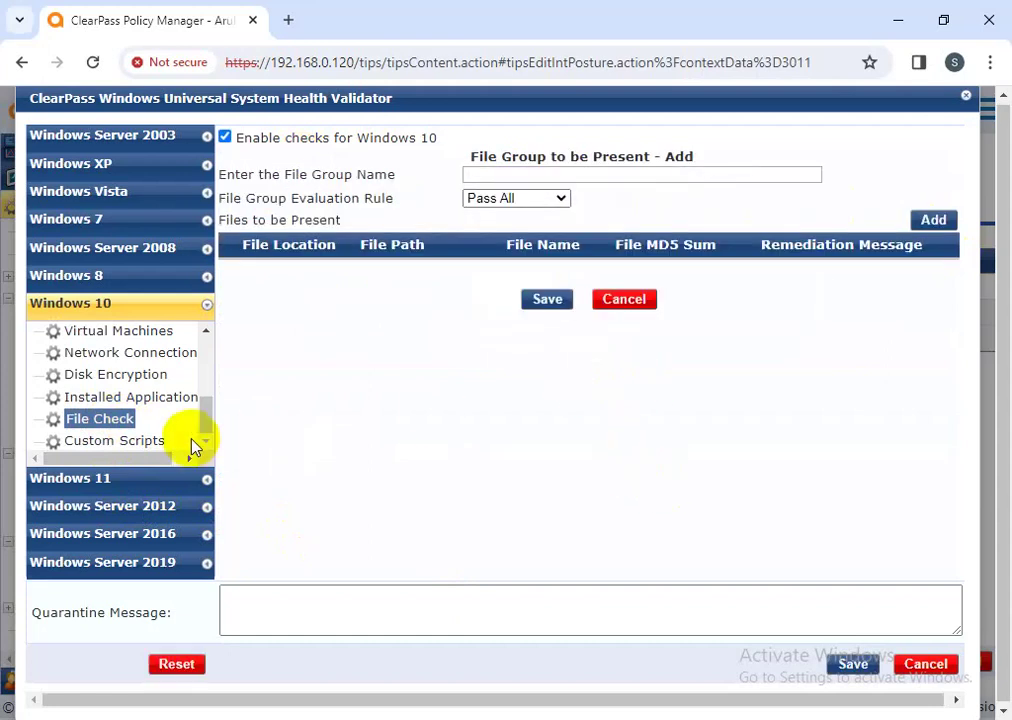
pyautogui.click(858, 665)
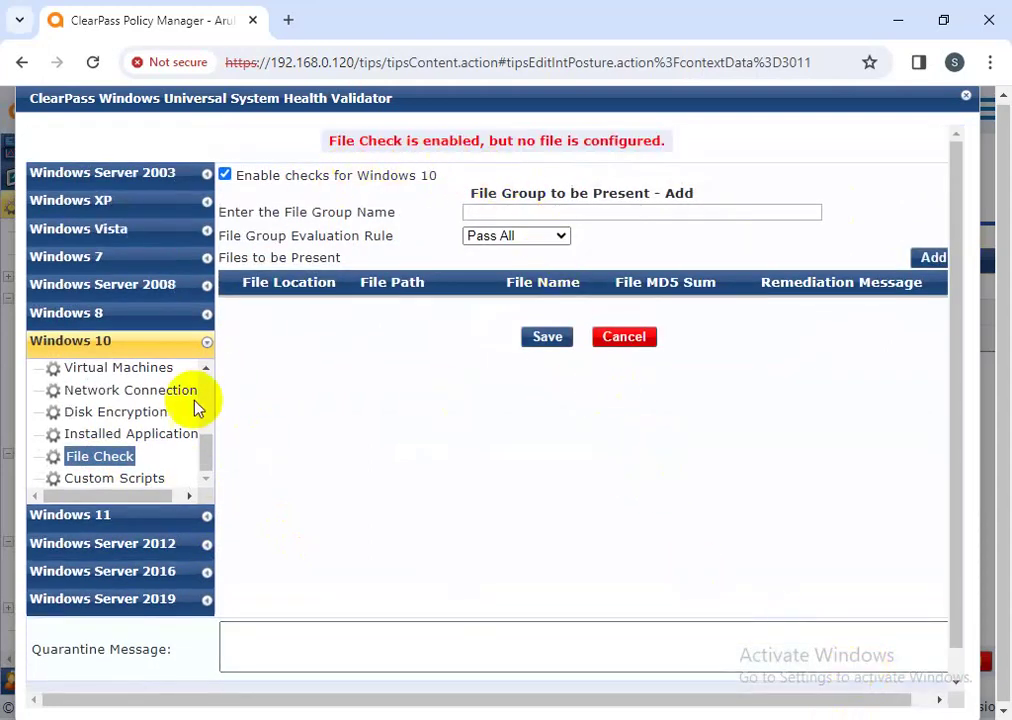
pyautogui.click(226, 177)
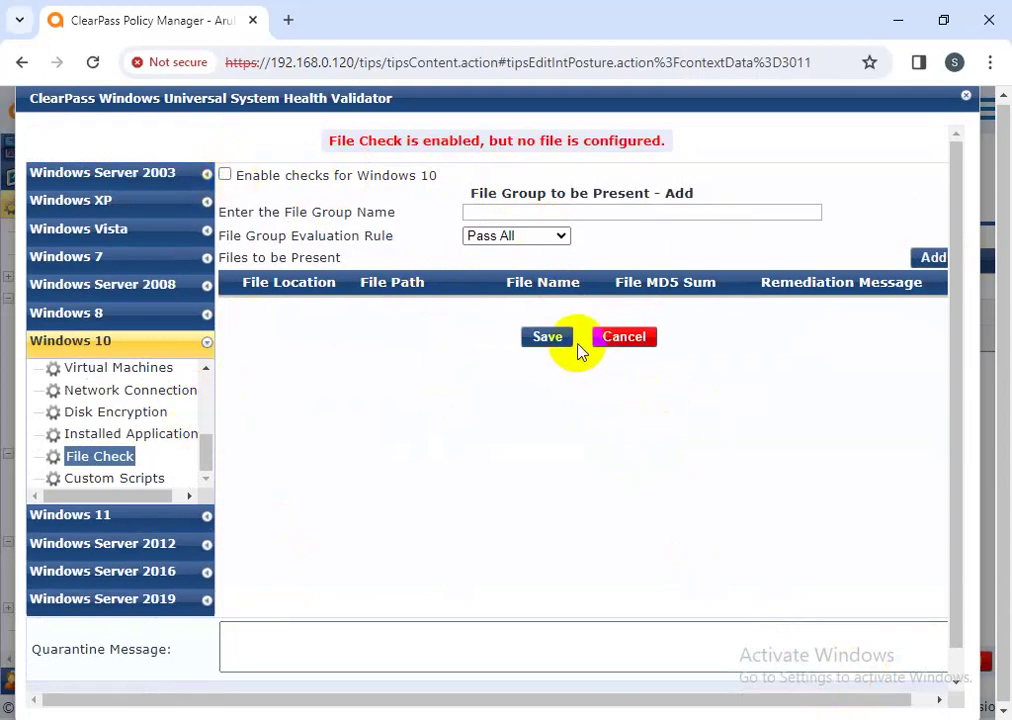
pyautogui.click(549, 340)
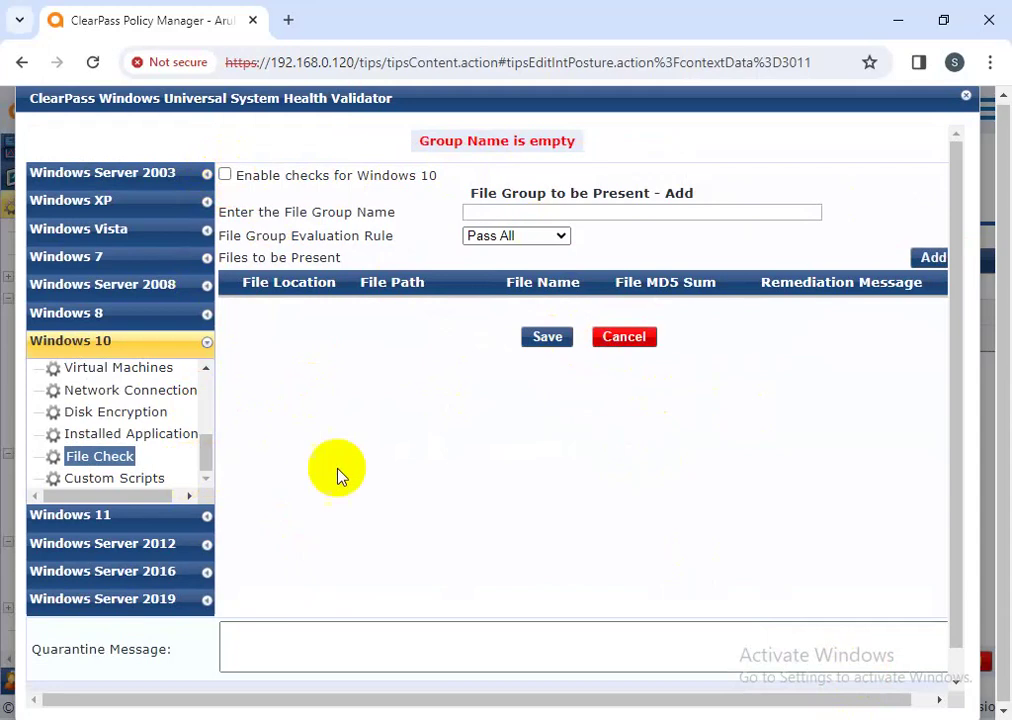
pyautogui.click(606, 340)
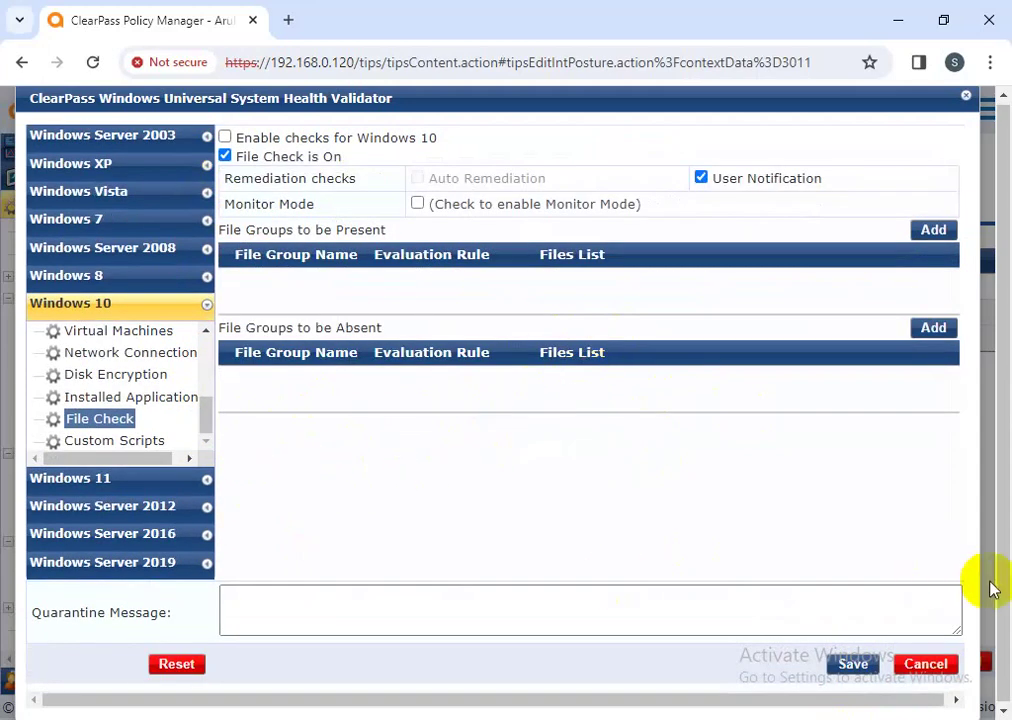
# Turn off the Windows 10 file check with Windows 10 checks enabled, and save the validator configuration and Testing__Posture_Check_Policy.
pyautogui.click(849, 664)
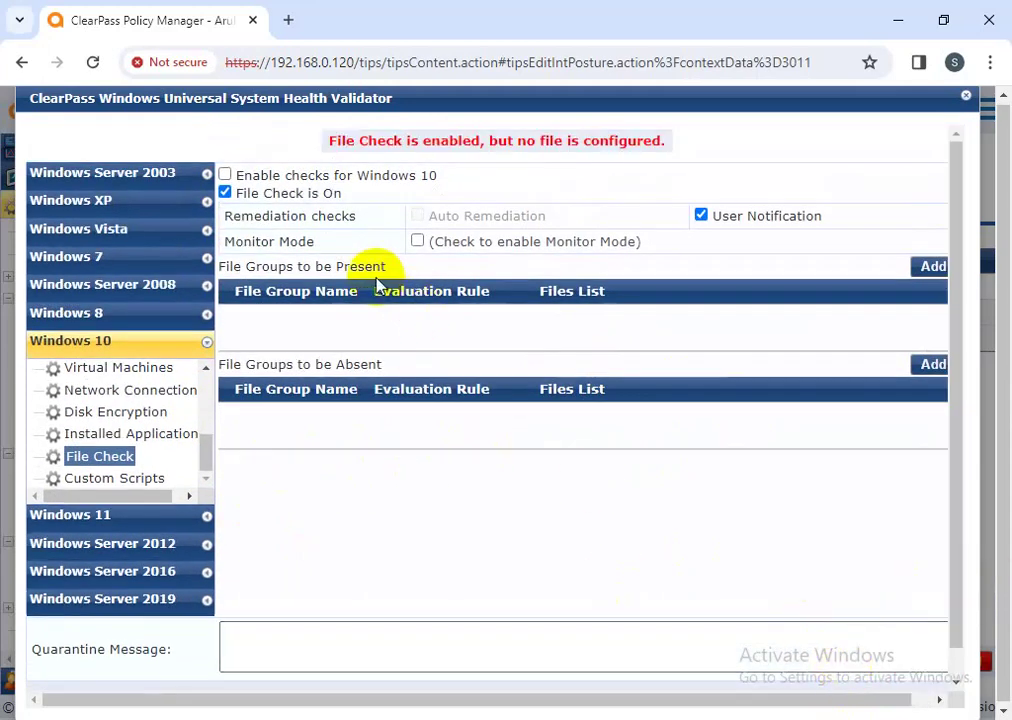
pyautogui.click(225, 176)
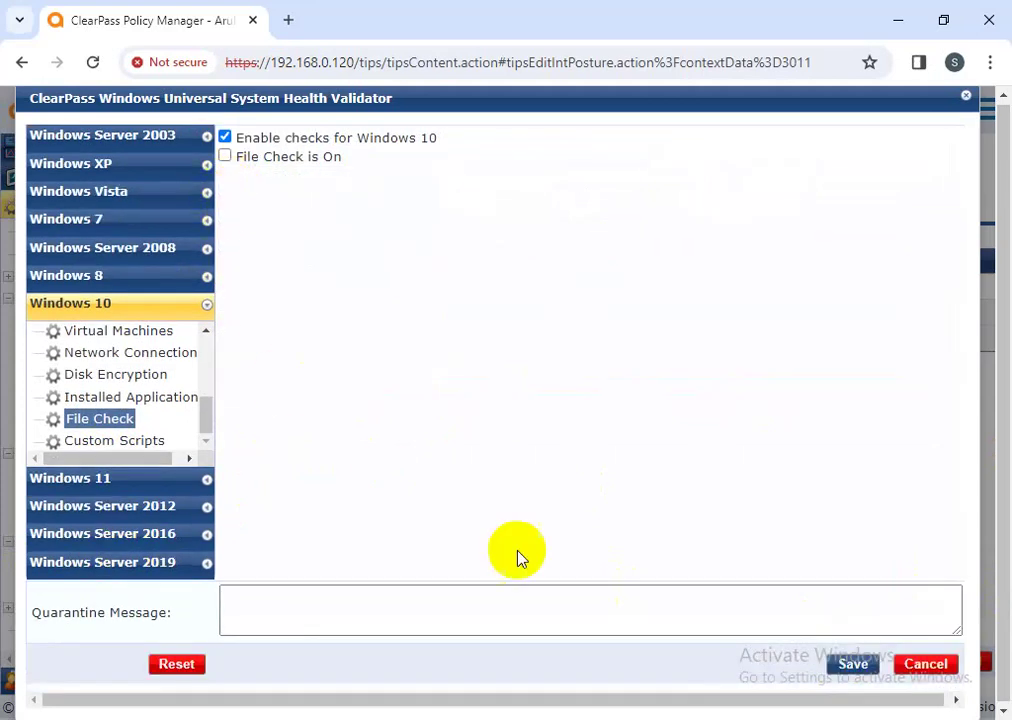
pyautogui.click(850, 666)
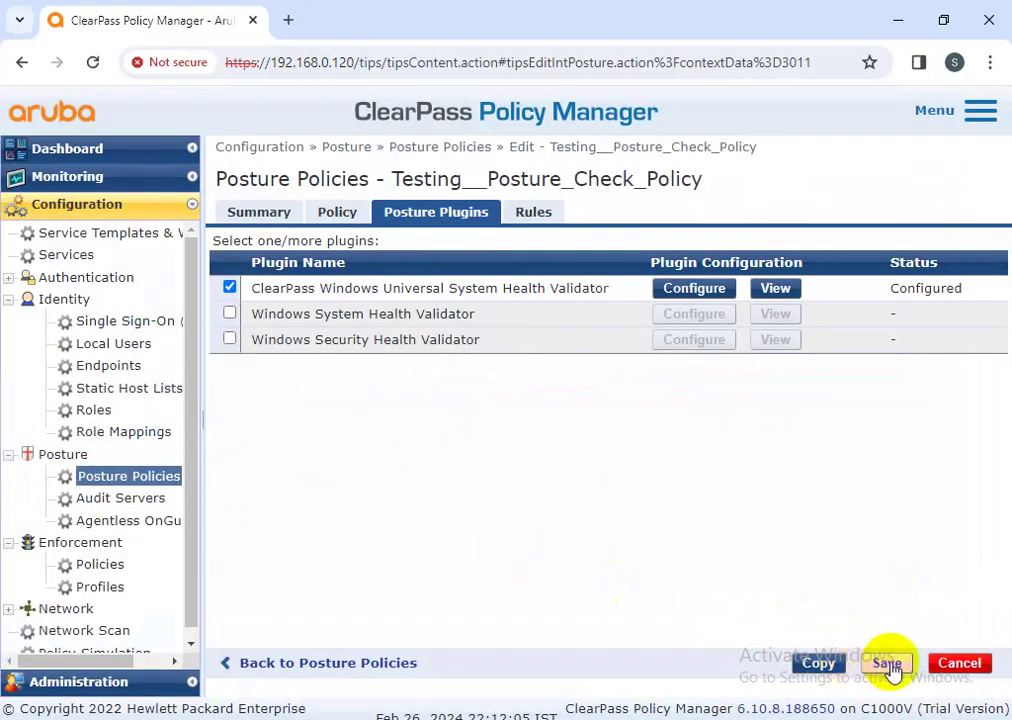
pyautogui.click(883, 662)
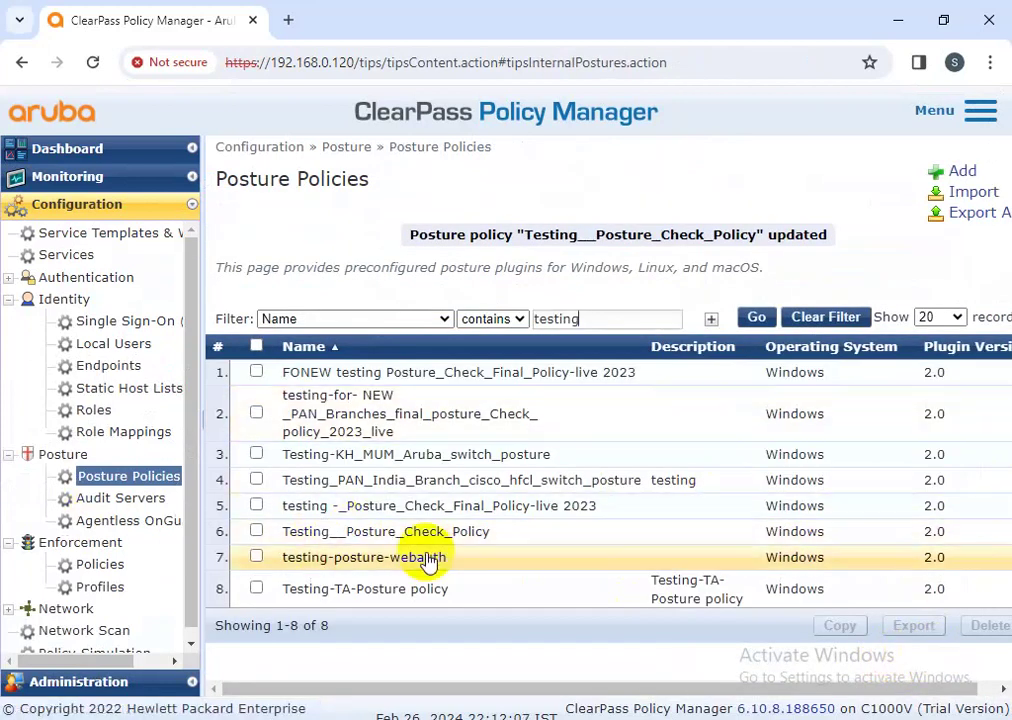
# Examine the Testing__Posture_Check_Policy summary, including its name, posture agent, host operating system, plugin version, rule conditions and posture tokens.
pyautogui.click(440, 545)
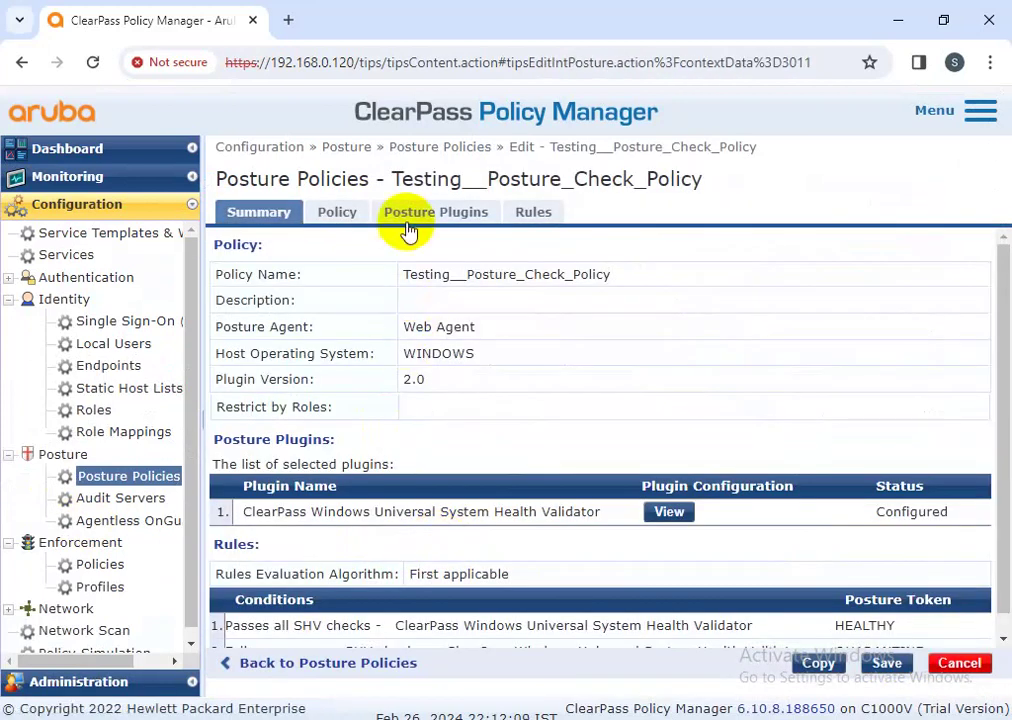
pyautogui.scroll(-1, 445, 405)
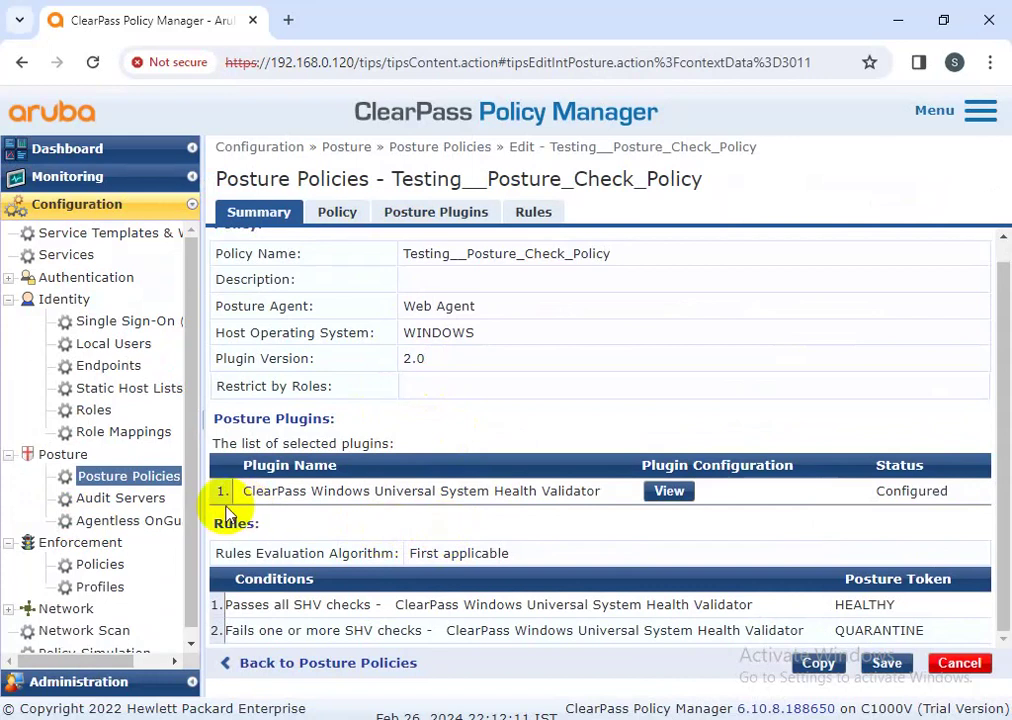
pyautogui.moveTo(612, 255); pyautogui.dragTo(422, 285)
pyautogui.moveTo(501, 316); pyautogui.dragTo(396, 314)
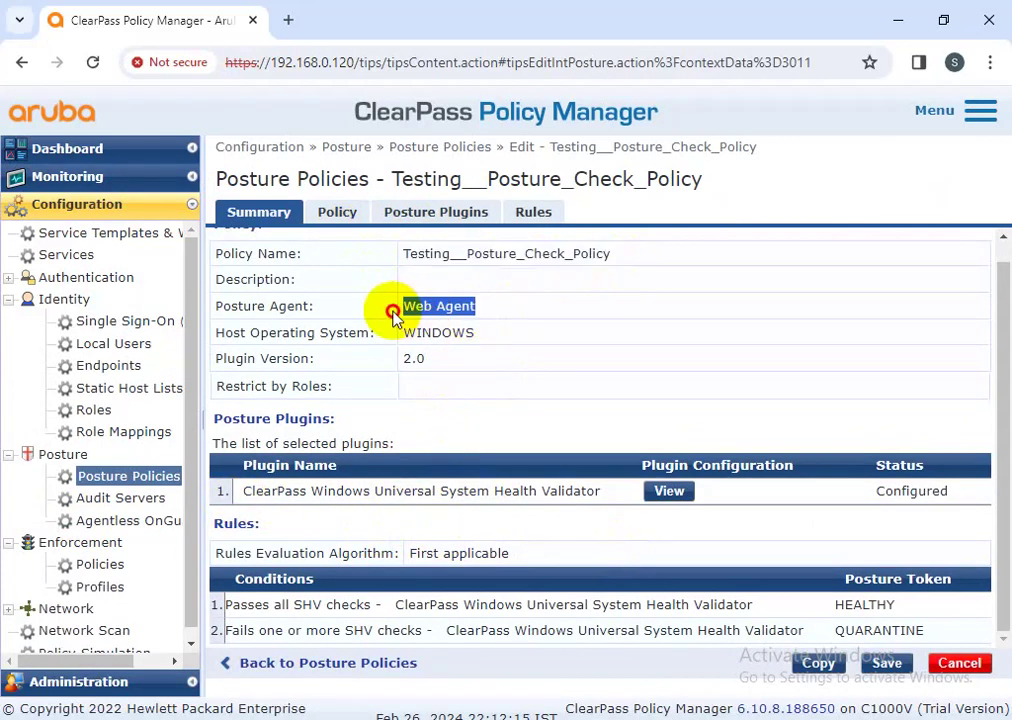
pyautogui.doubleClick(422, 334)
pyautogui.doubleClick(414, 360)
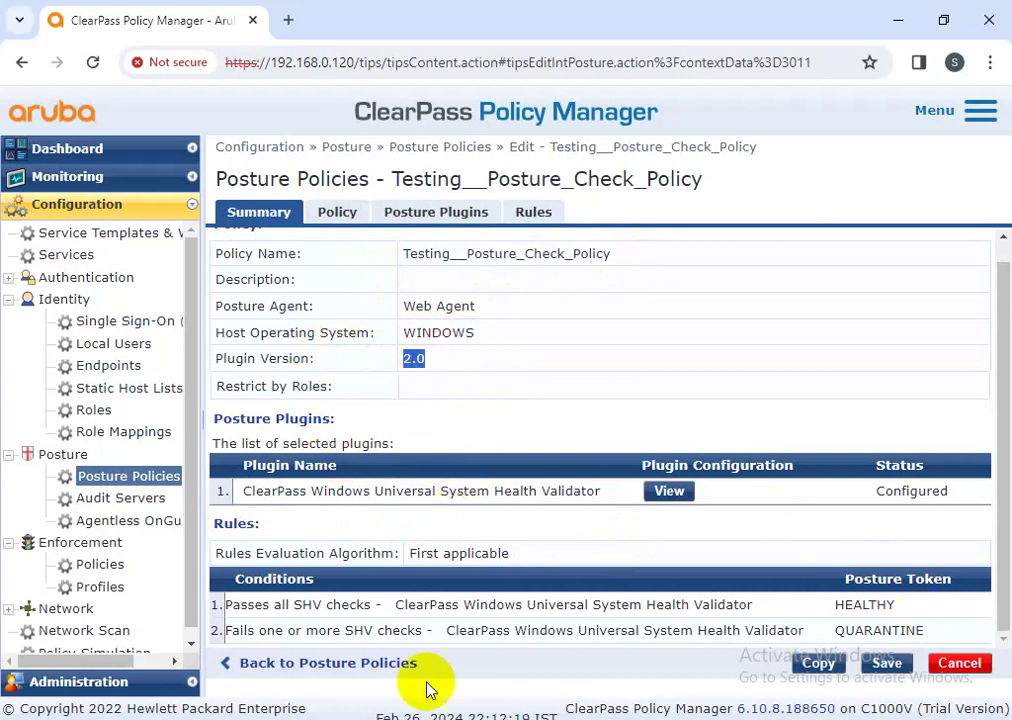
pyautogui.moveTo(224, 605)
pyautogui.mouseDown()
pyautogui.moveTo(592, 628)
pyautogui.moveTo(929, 633)
pyautogui.mouseUp()
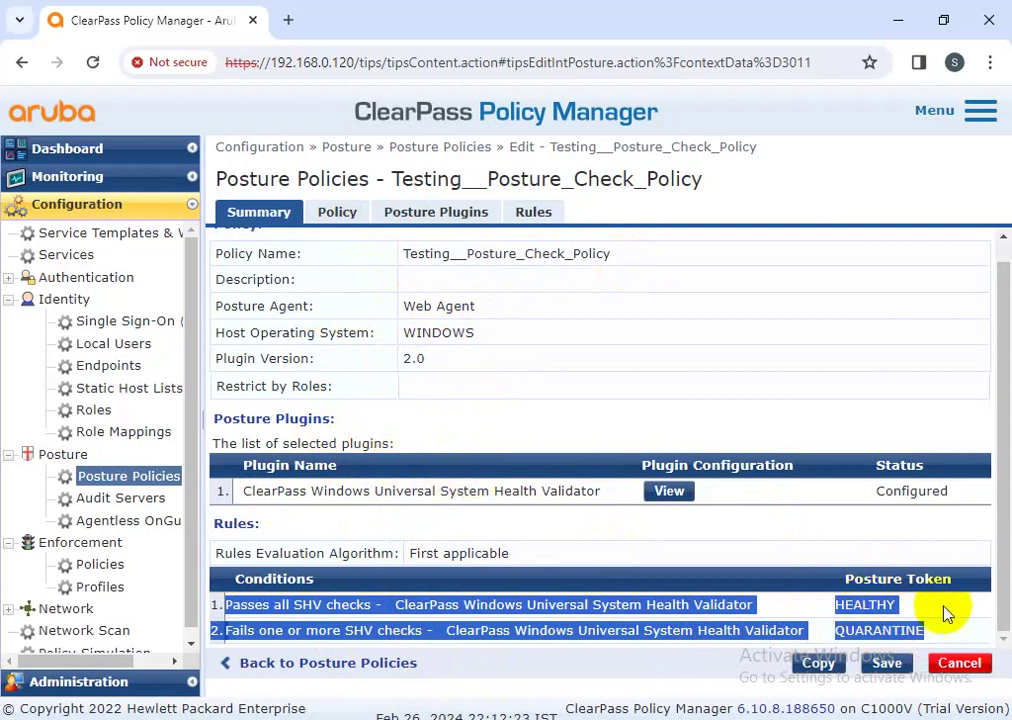
pyautogui.moveTo(957, 583); pyautogui.dragTo(428, 594)
pyautogui.moveTo(219, 601)
pyautogui.mouseDown()
pyautogui.moveTo(583, 630)
pyautogui.moveTo(854, 634)
pyautogui.moveTo(900, 612)
pyautogui.mouseUp()
# Look over the ClearPass Windows Universal System Health Validator configuration of Testing__Posture_Check_Policy and close it without changes.
pyautogui.click(403, 211)
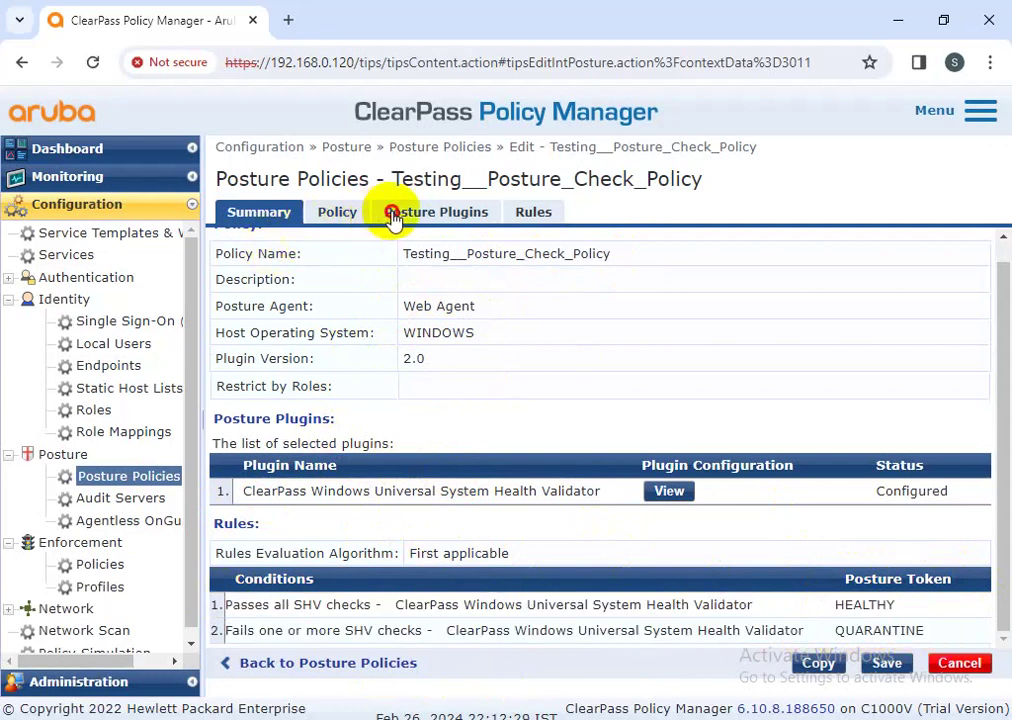
pyautogui.click(686, 292)
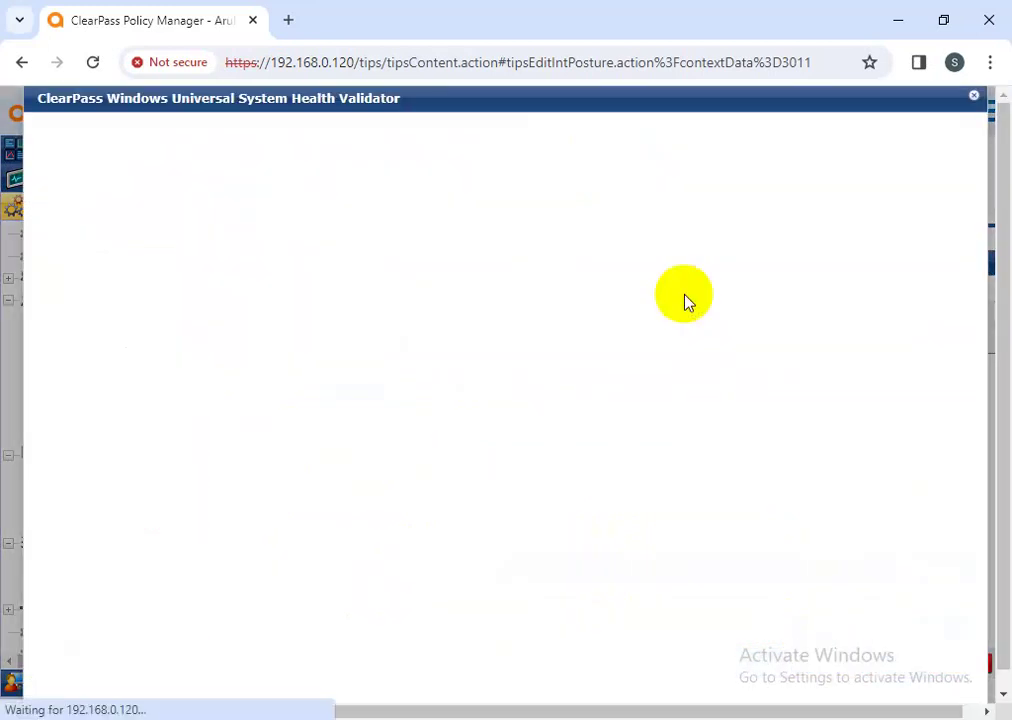
pyautogui.click(100, 447)
pyautogui.scroll(-3, 59, 388)
pyautogui.click(922, 680)
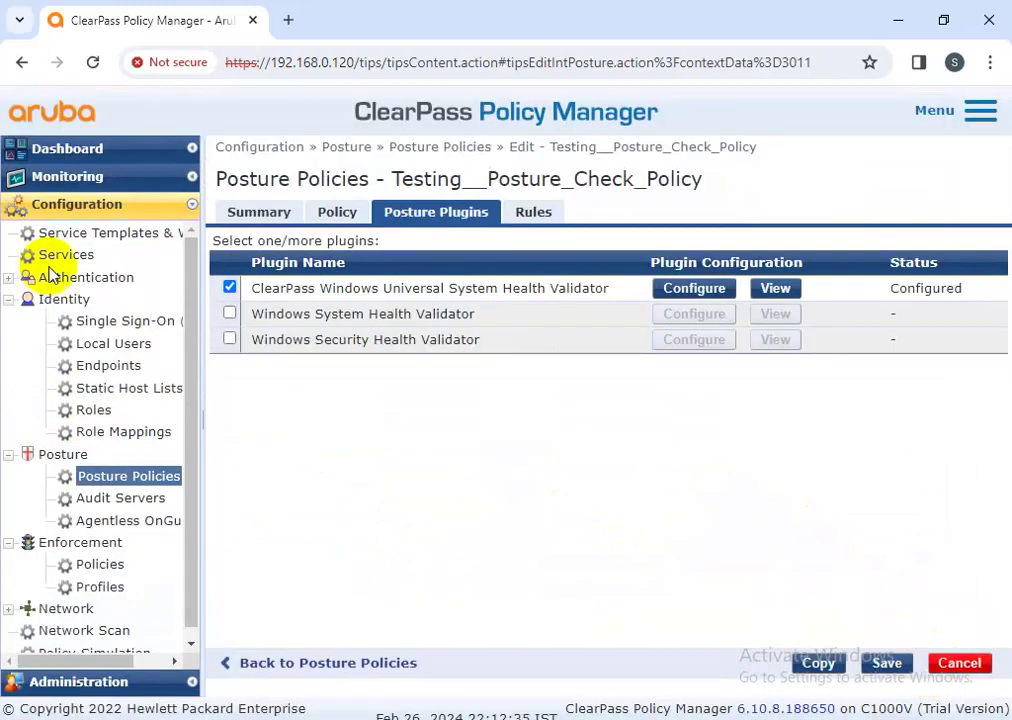
# Remove BEN-posture Policy from the posture policies of the Ongaurd Webauth policy service.
pyautogui.click(68, 258)
pyautogui.click(603, 442)
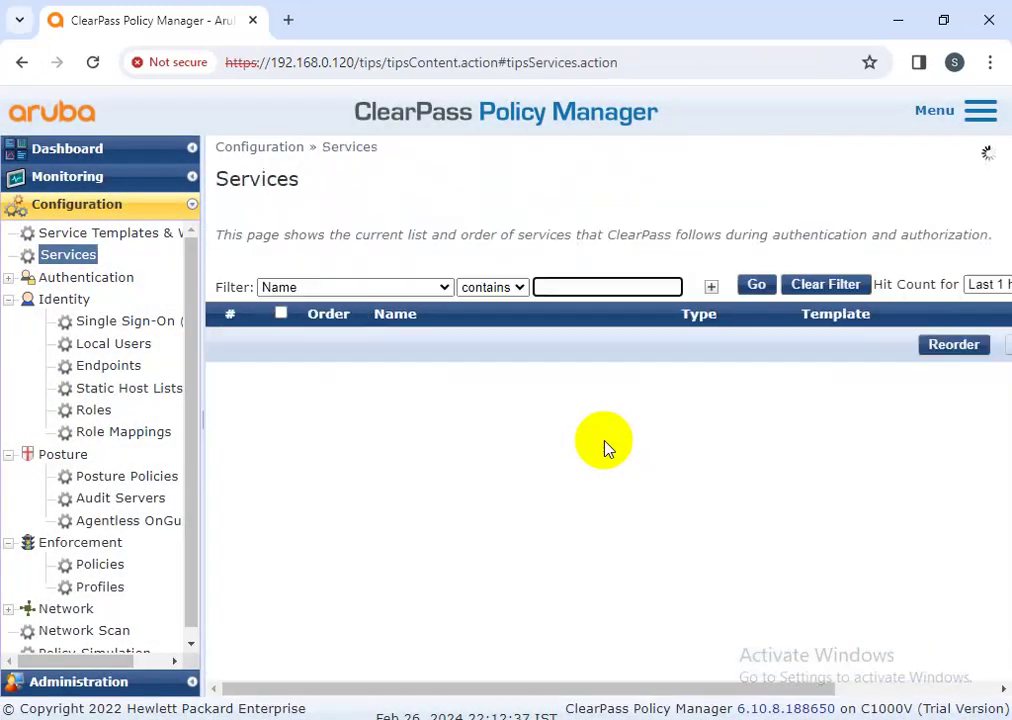
pyautogui.scroll(-1, 508, 460)
pyautogui.scroll(-1, 508, 462)
pyautogui.scroll(2, 630, 418)
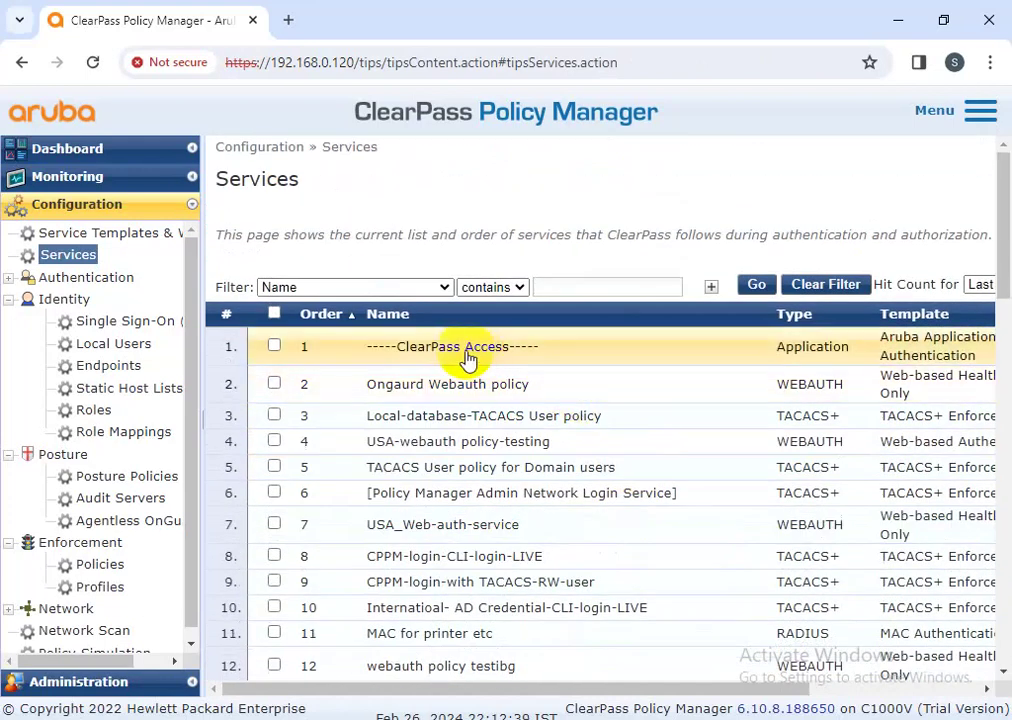
pyautogui.click(485, 390)
pyautogui.click(596, 211)
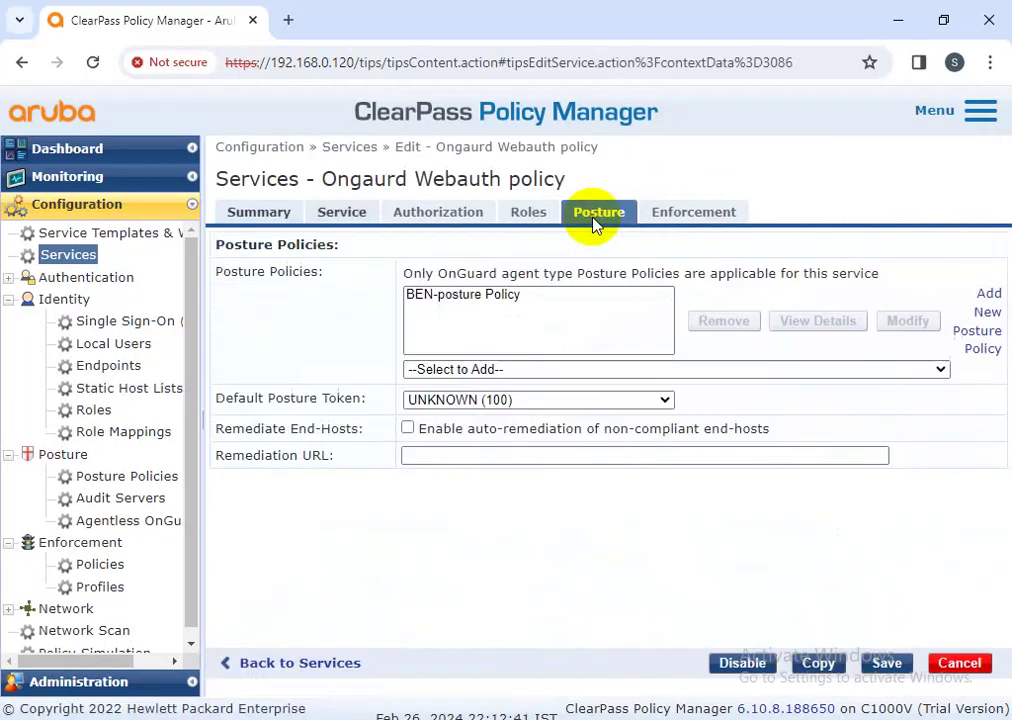
pyautogui.click(493, 295)
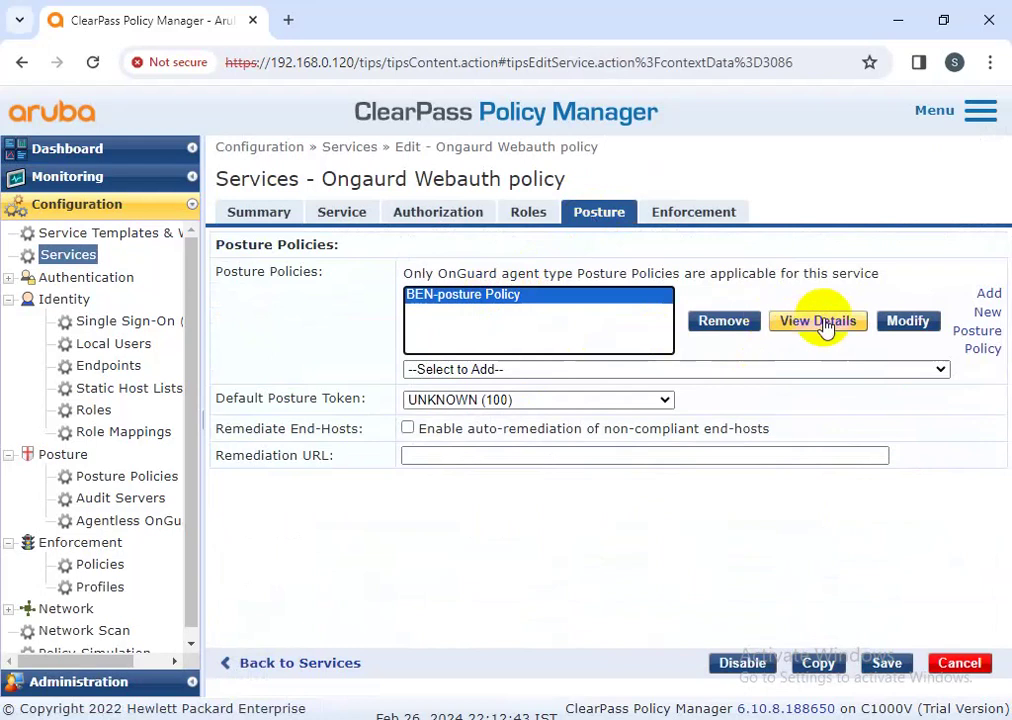
pyautogui.click(718, 324)
# Add Testing-TA-Posture policy to the Ongaurd Webauth policy service's posture policies and save the service.
pyautogui.click(558, 372)
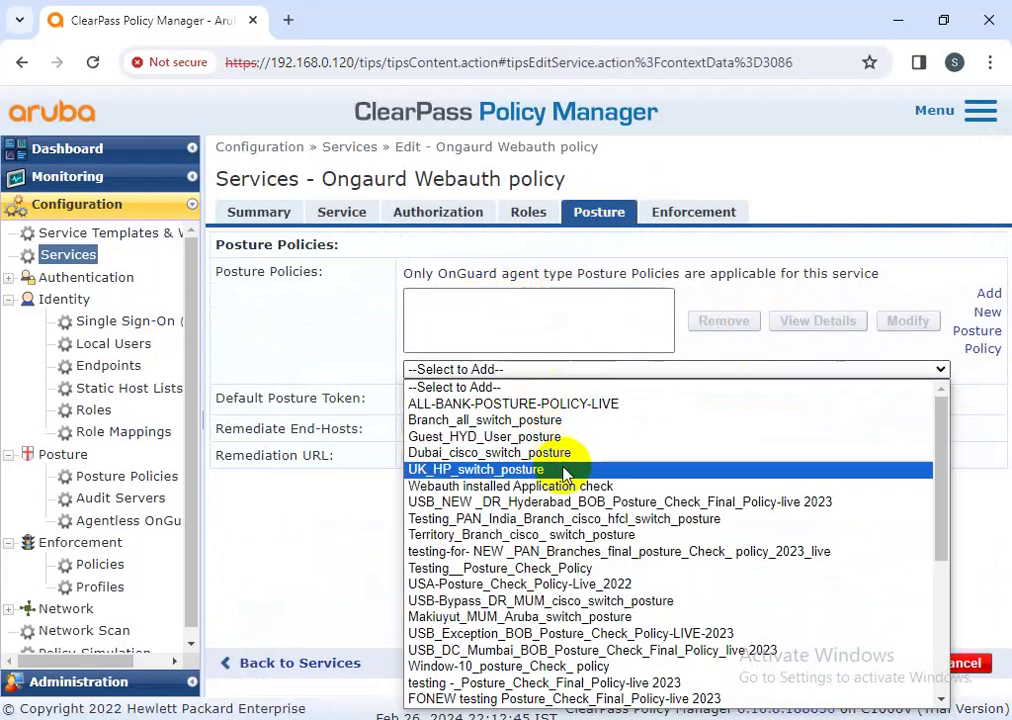
pyautogui.scroll(-4, 566, 470)
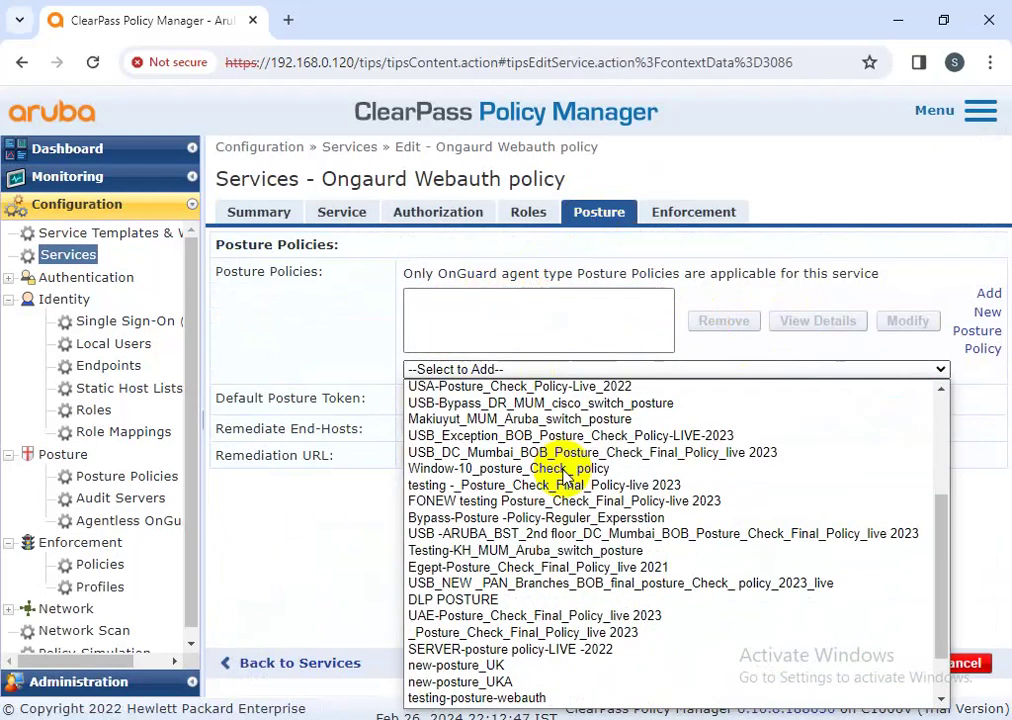
pyautogui.scroll(-2, 510, 700)
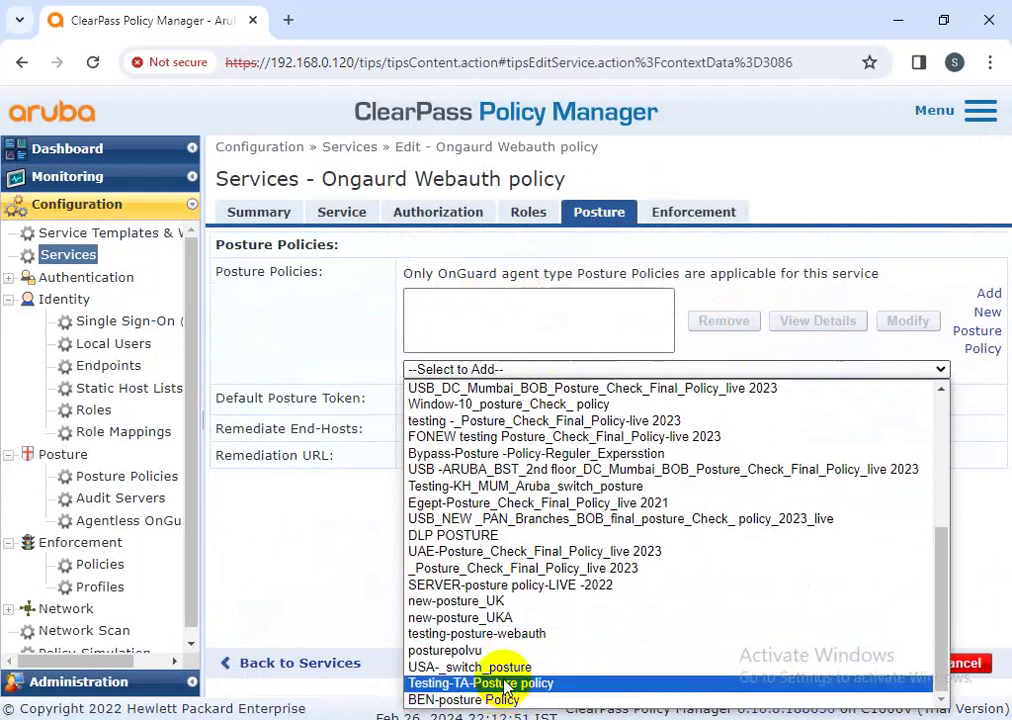
pyautogui.click(505, 686)
pyautogui.click(882, 665)
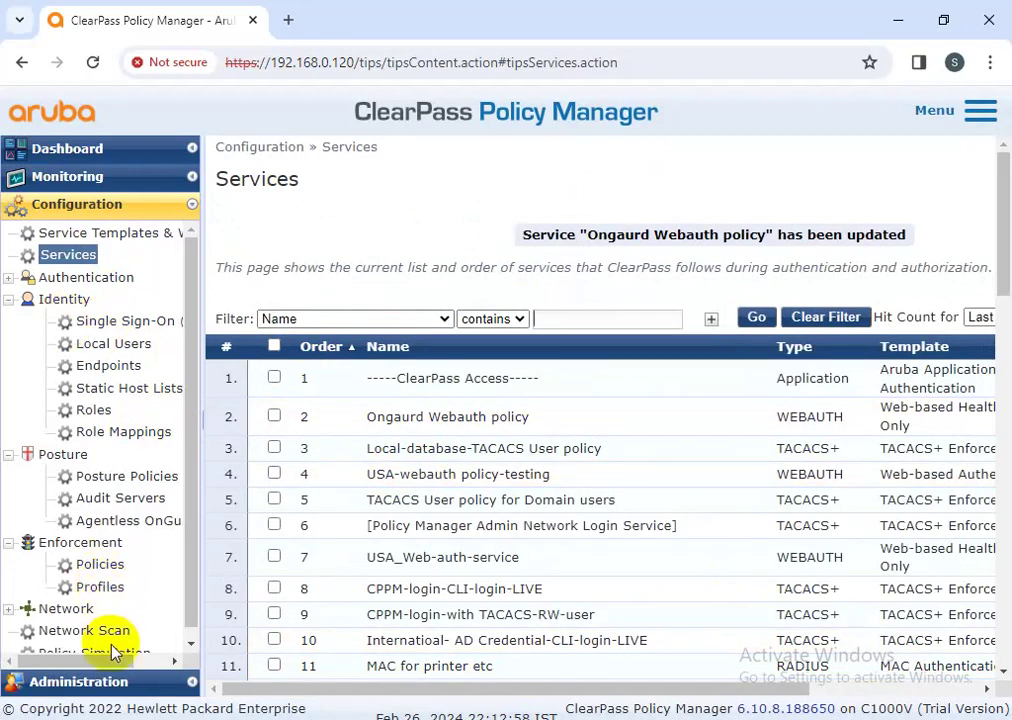
pyautogui.click(101, 565)
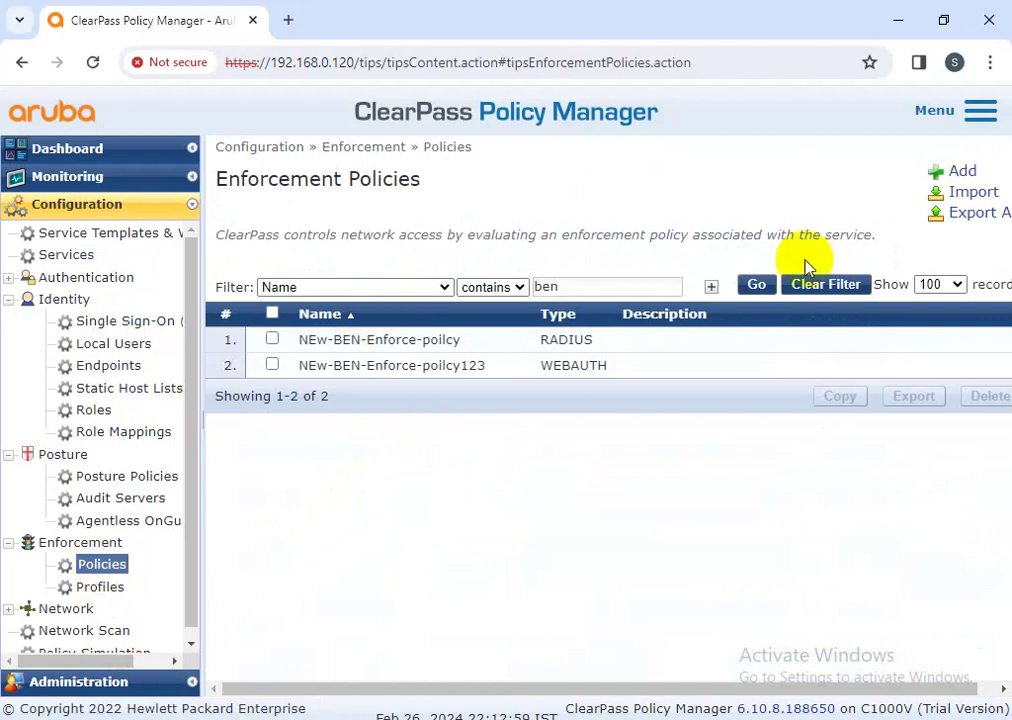
pyautogui.click(825, 289)
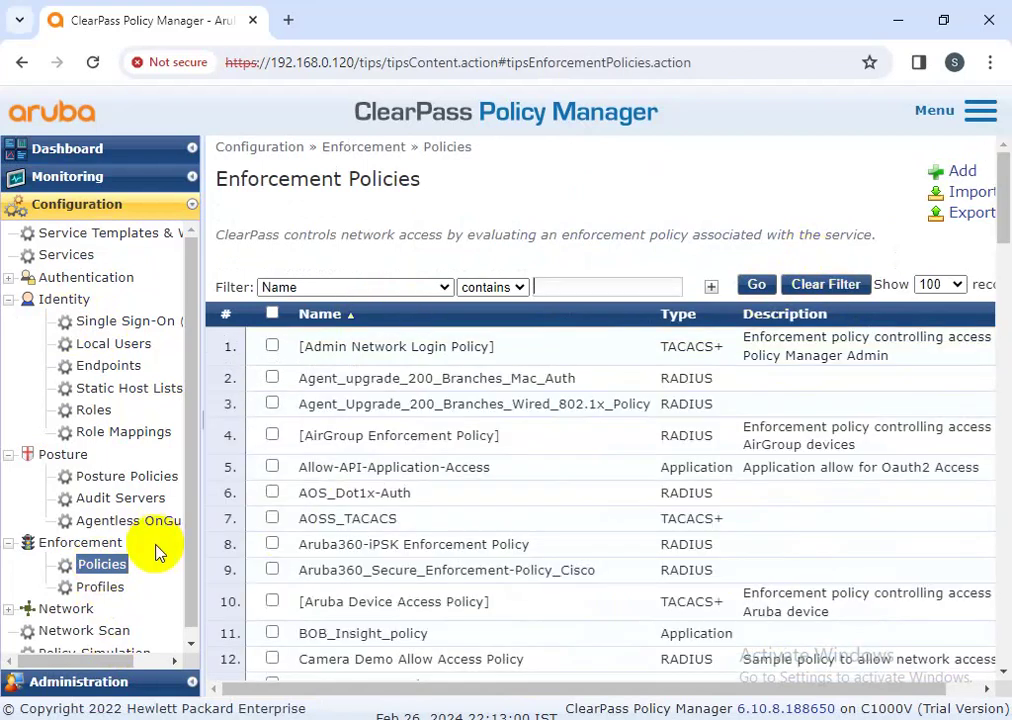
# Open the posture plugins of Testing-TA-Posture policy and save the policy.
pyautogui.click(88, 476)
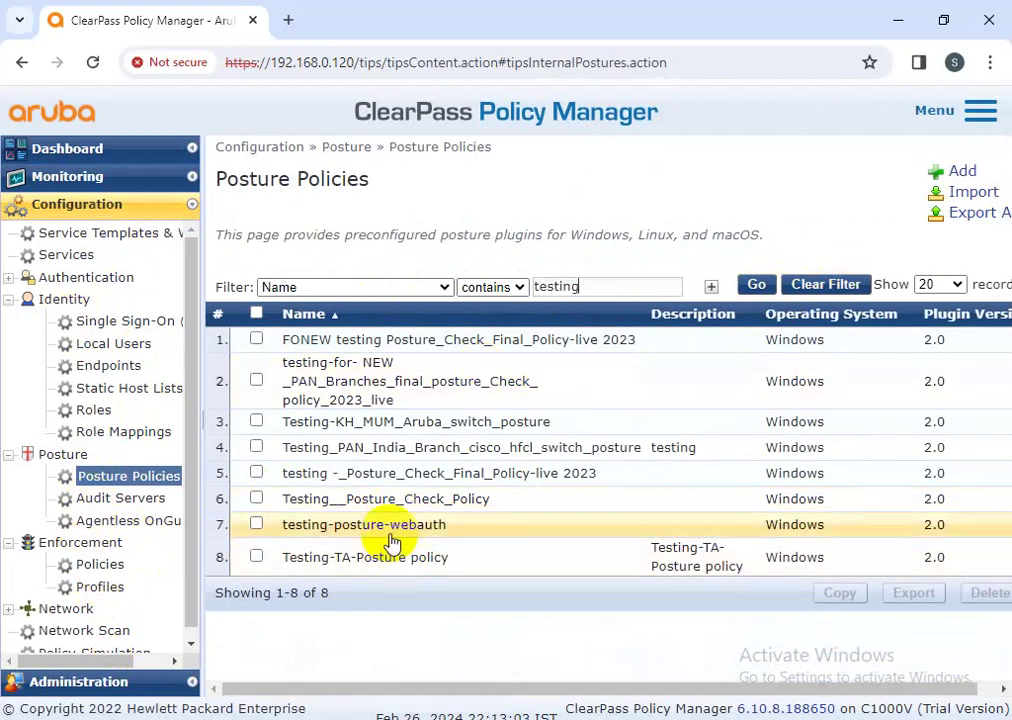
pyautogui.click(388, 557)
pyautogui.click(413, 211)
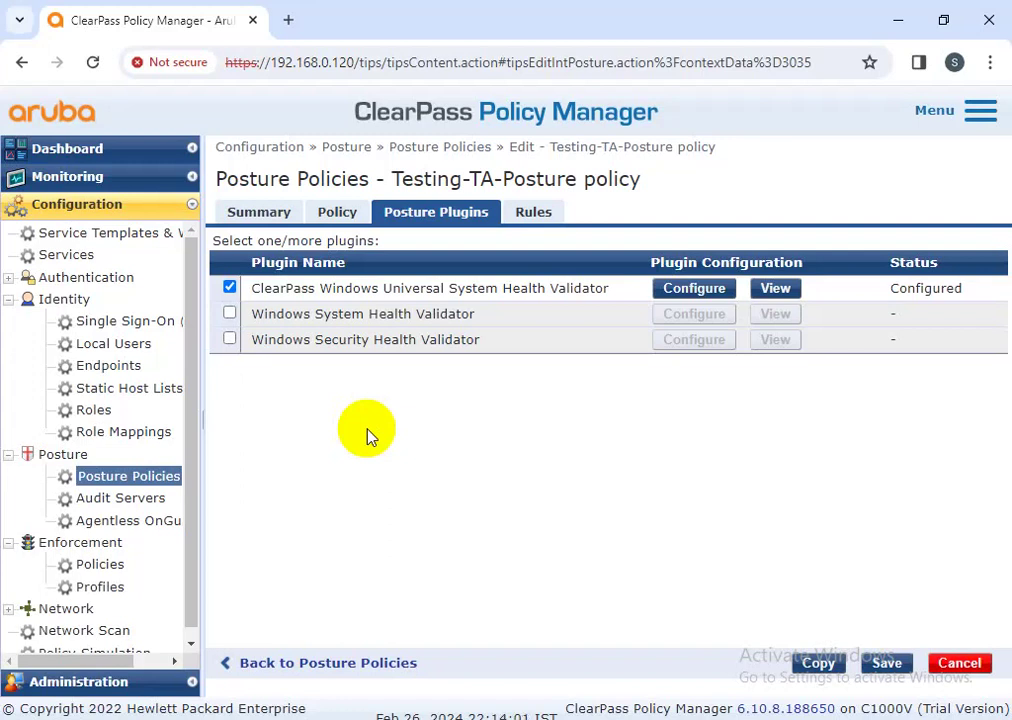
pyautogui.click(886, 664)
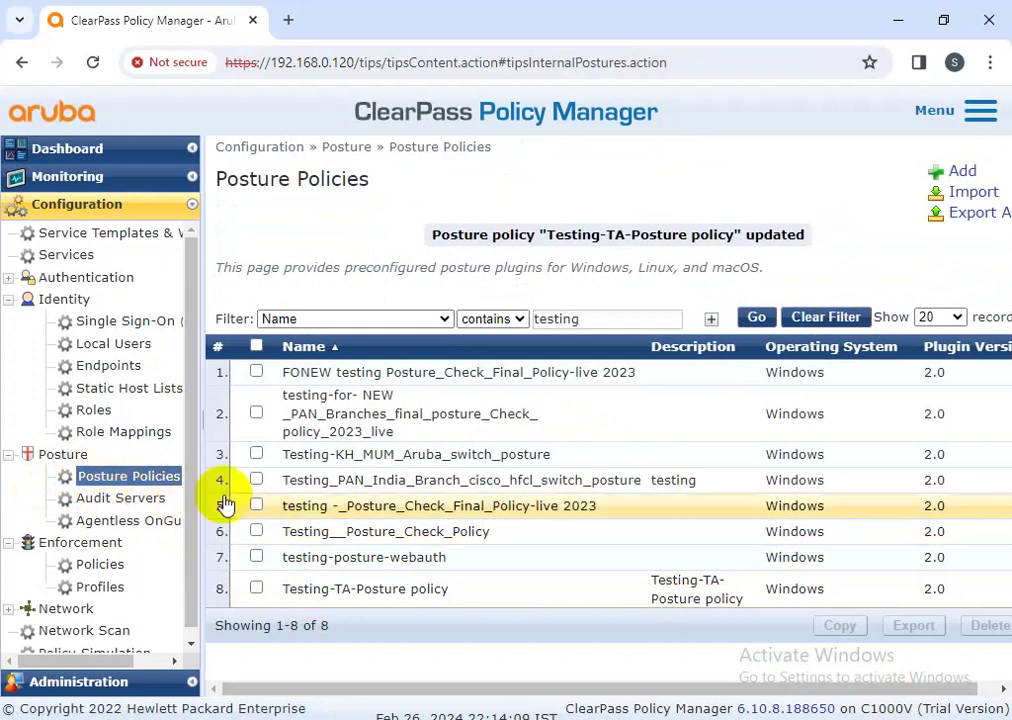
# Clear the name filter on the posture policies list.
pyautogui.click(113, 505)
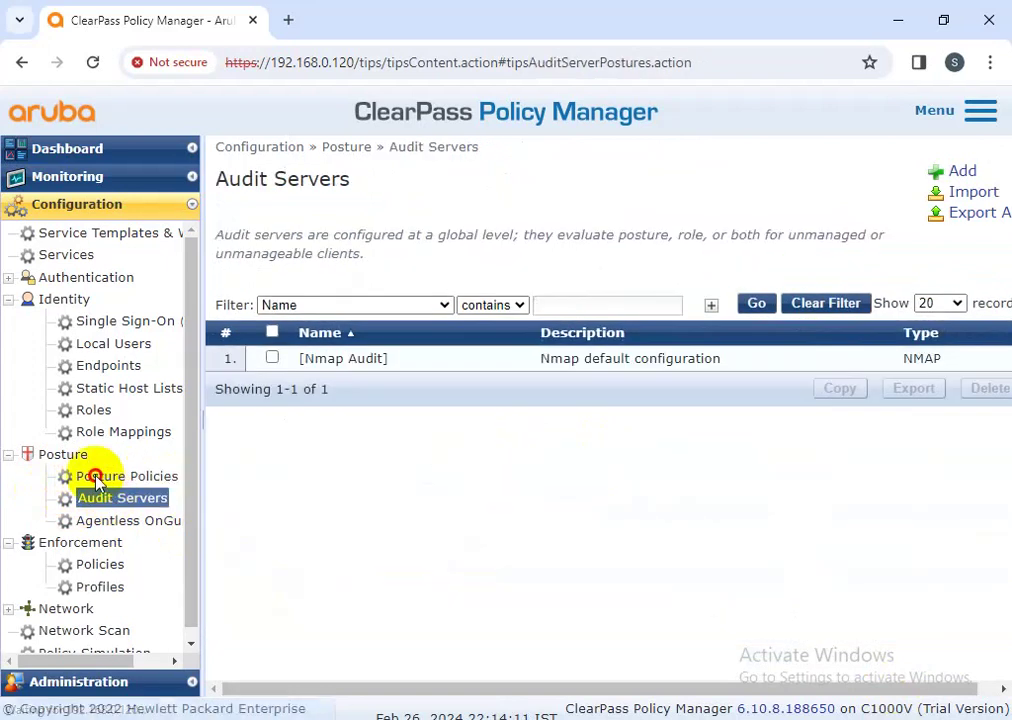
pyautogui.click(85, 476)
pyautogui.click(818, 286)
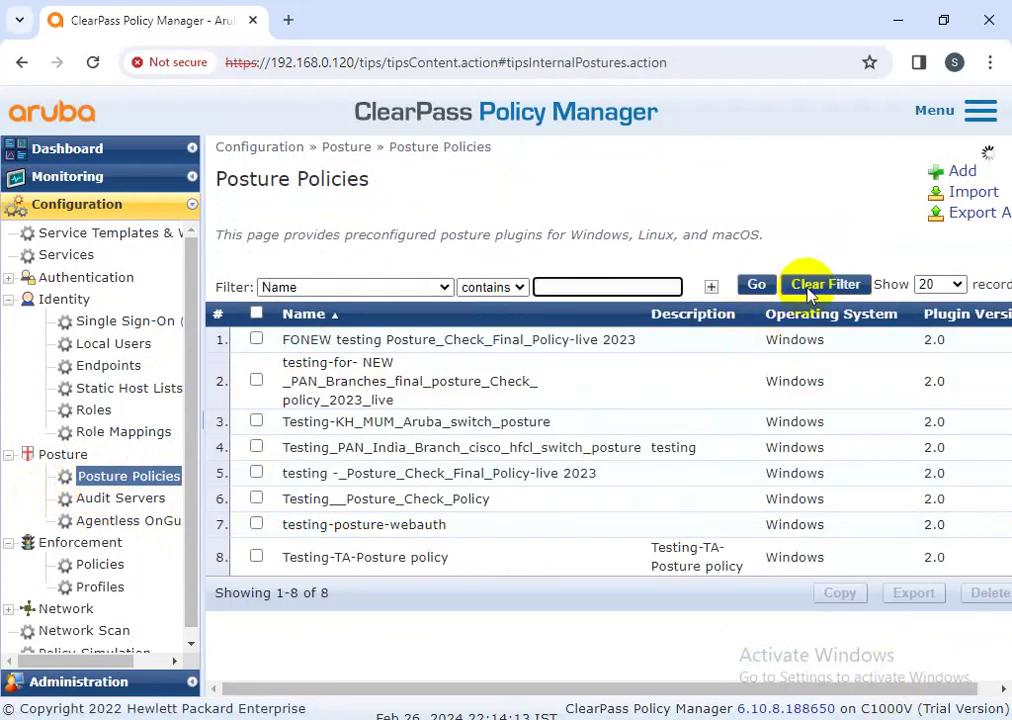
# Look through the order, names and types of the services configured for authentication and authorization.
pyautogui.click(66, 256)
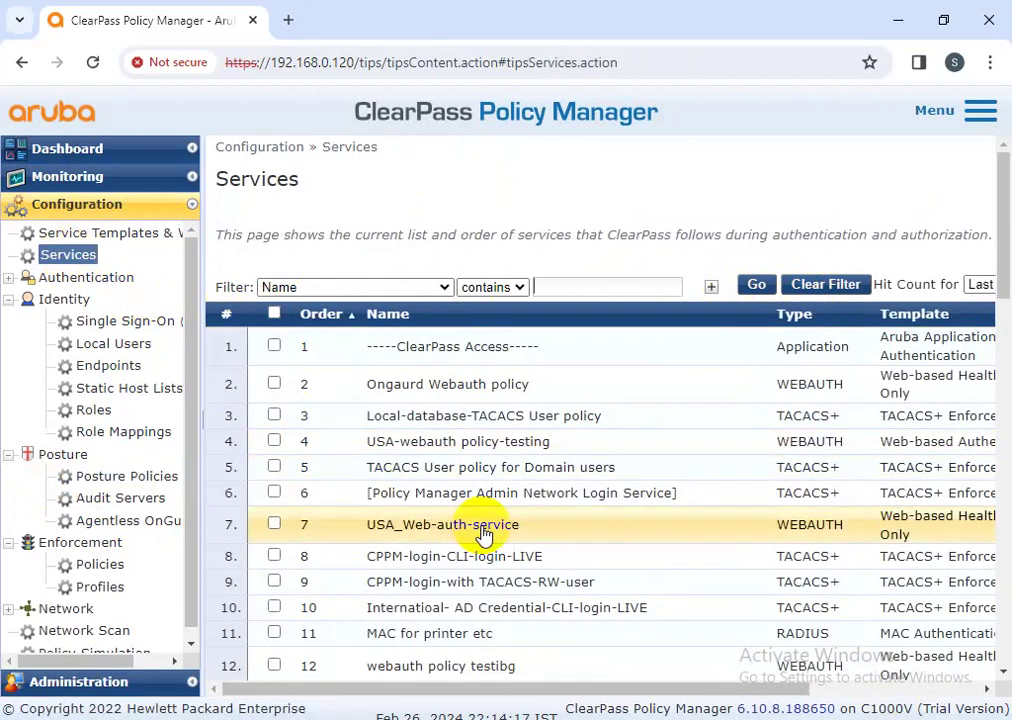
pyautogui.scroll(-3, 483, 535)
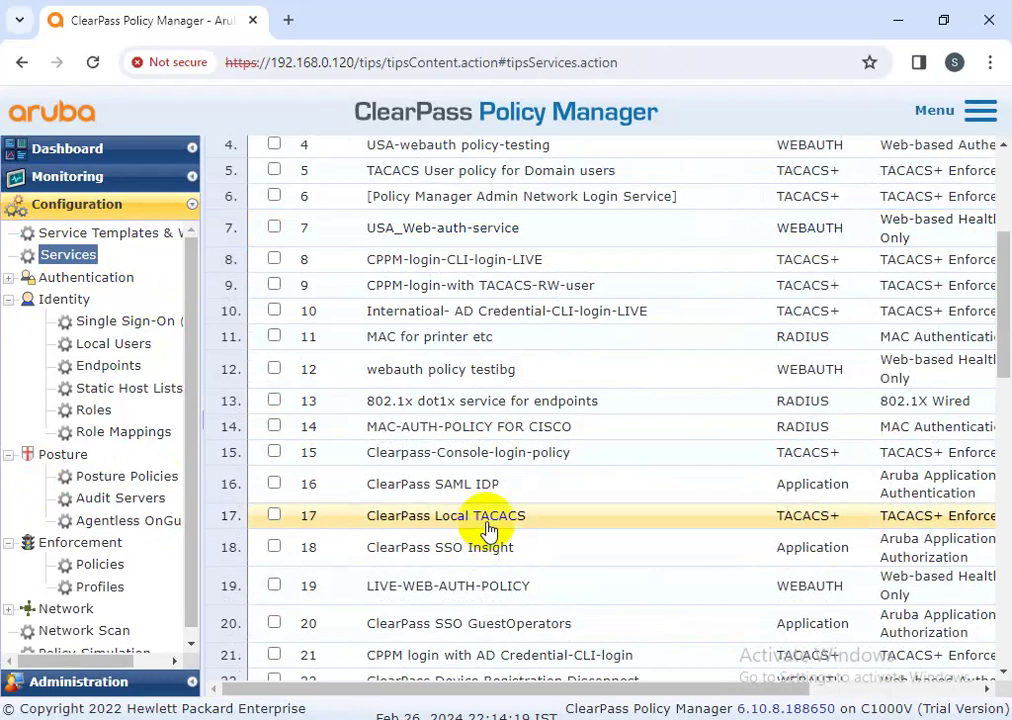
pyautogui.scroll(-3, 483, 527)
pyautogui.scroll(6, 485, 535)
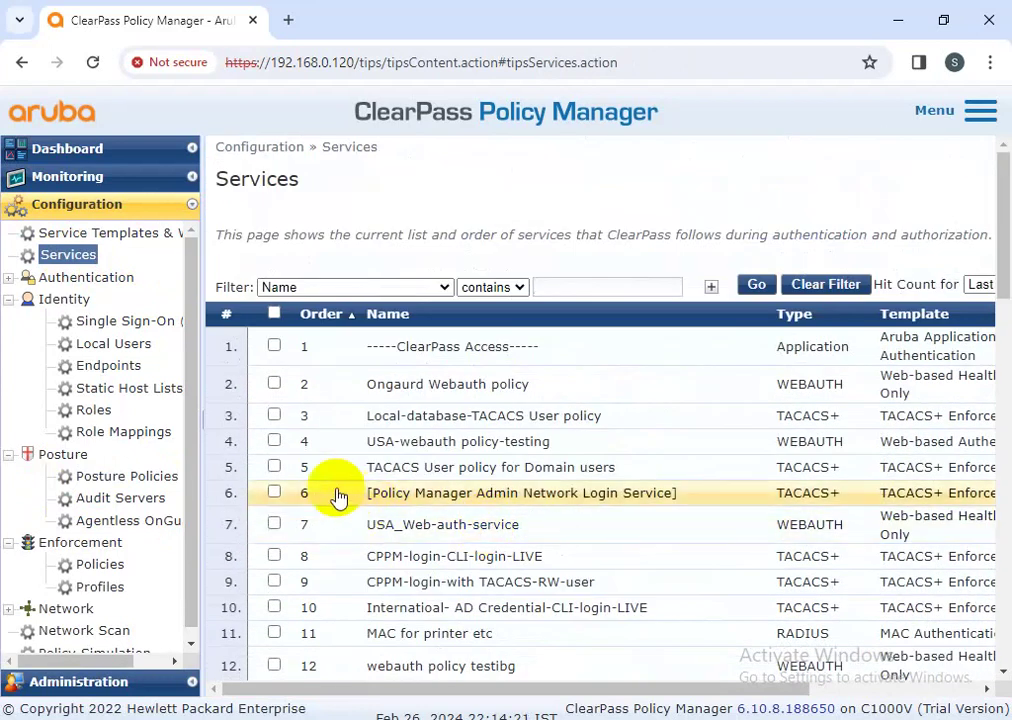